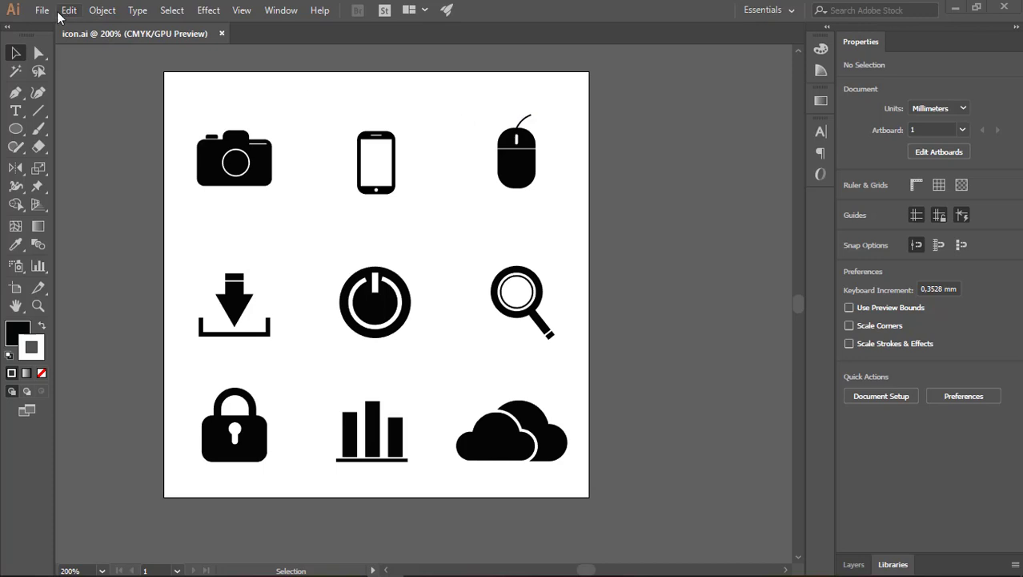
Create a new blank document
{"action": "left_click", "coordinate": [42, 10]}
{"action": "left_click", "coordinate": [68, 26]}
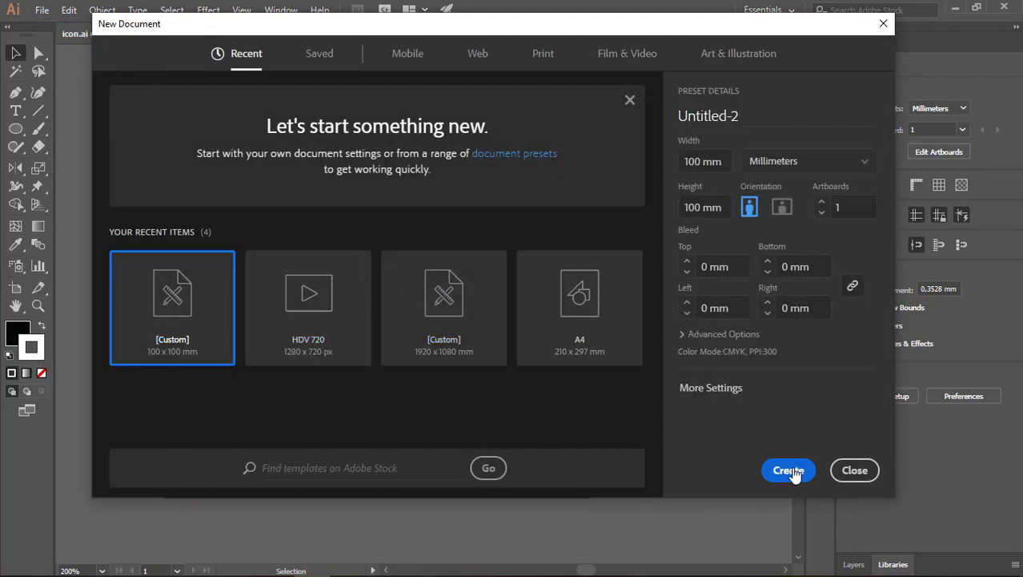
{"action": "left_click", "coordinate": [791, 471]}
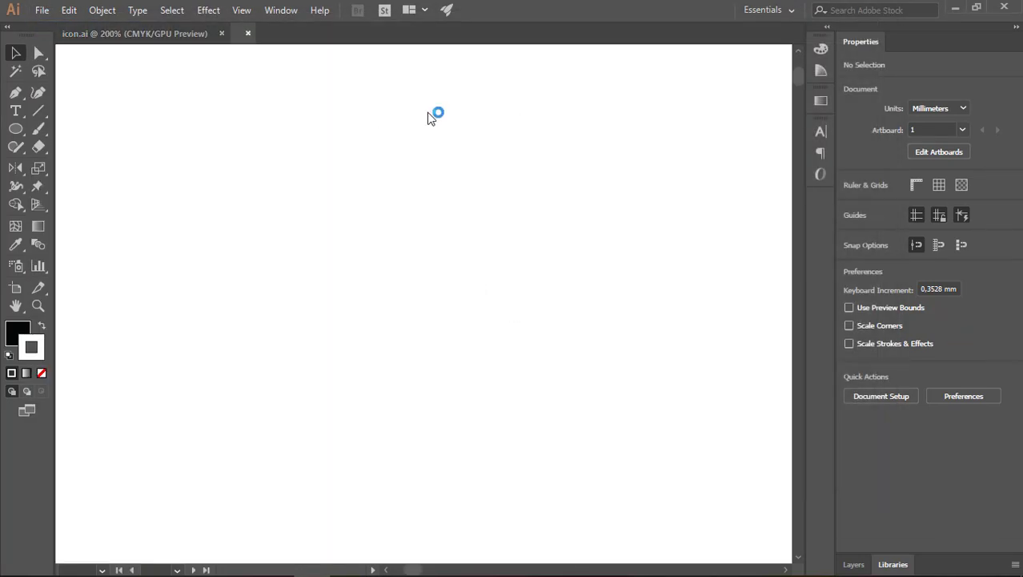
Draw the camera body rectangle with rounded corners, solid black with no outline
{"action": "left_click", "coordinate": [11, 137]}
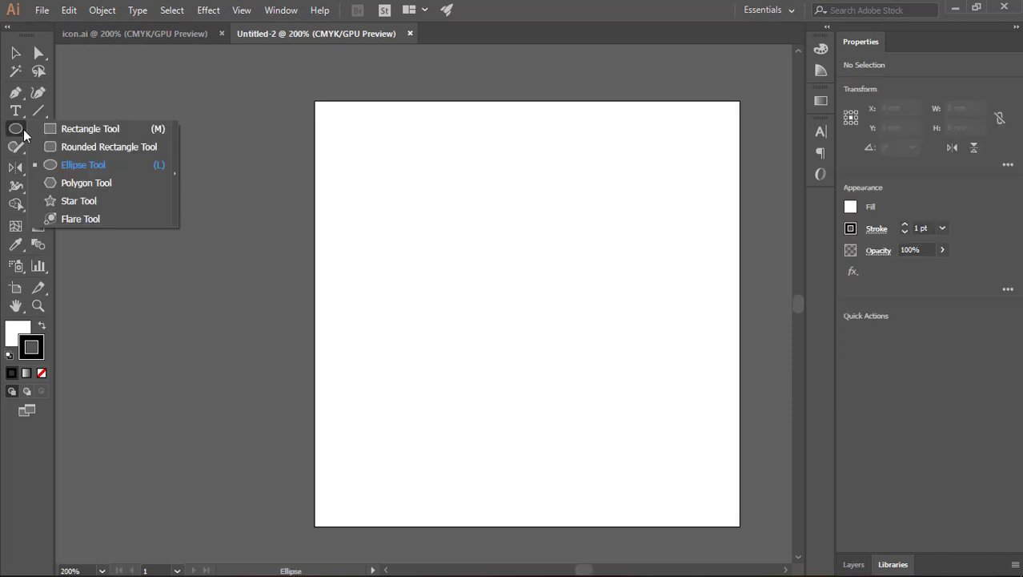
{"action": "left_click", "coordinate": [76, 127]}
{"action": "left_click_drag", "start_coordinate": [342, 128], "coordinate": [430, 179]}
{"action": "left_click_drag", "start_coordinate": [422, 136], "coordinate": [416, 144]}
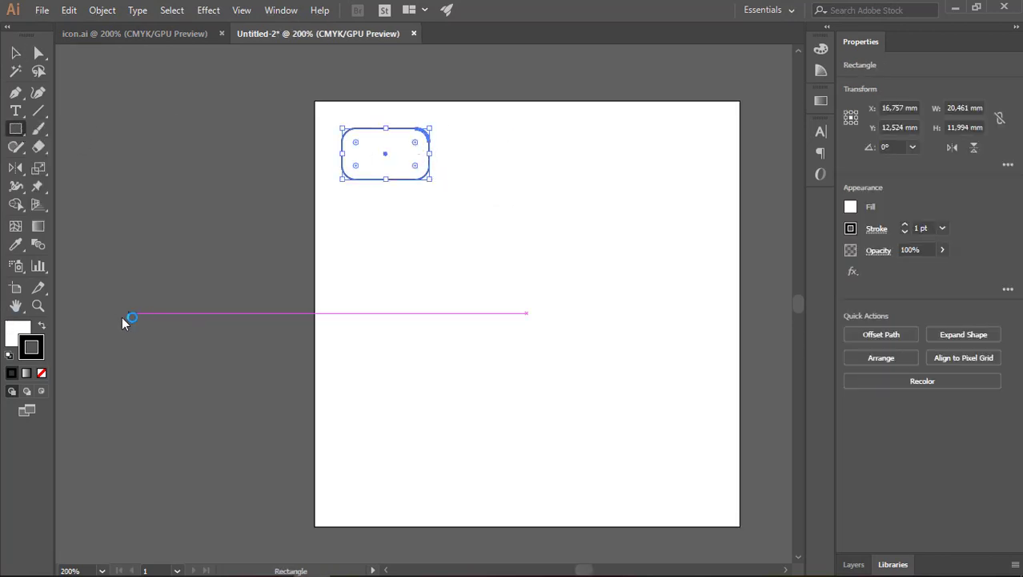
{"action": "left_click", "coordinate": [41, 326]}
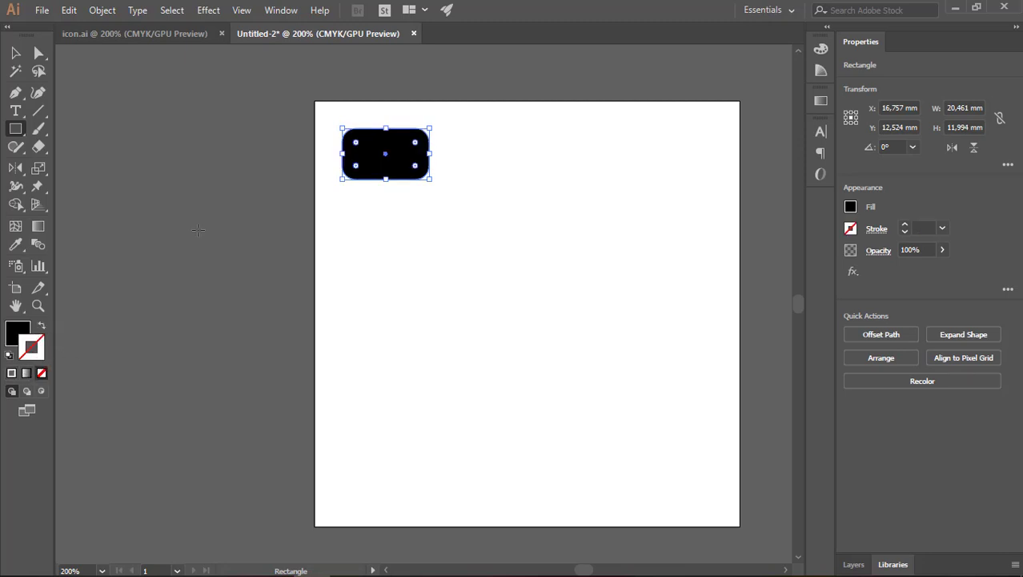
{"action": "key", "text": "v"}
Add a black circle and scale it down to 8.702 mm over the body
{"action": "left_click", "coordinate": [15, 133]}
{"action": "left_click_drag", "start_coordinate": [15, 136], "coordinate": [80, 164]}
{"action": "mouse_move", "coordinate": [380, 204]}
{"action": "left_mouse_down"}
{"action": "mouse_move", "coordinate": [428, 251]}
{"action": "mouse_move", "coordinate": [401, 207]}
{"action": "mouse_move", "coordinate": [395, 166]}
{"action": "left_mouse_up"}
{"action": "key", "text": "v"}
{"action": "key", "text": "ctrl+equal"}
{"action": "left_click_drag", "start_coordinate": [422, 129], "coordinate": [410, 124]}
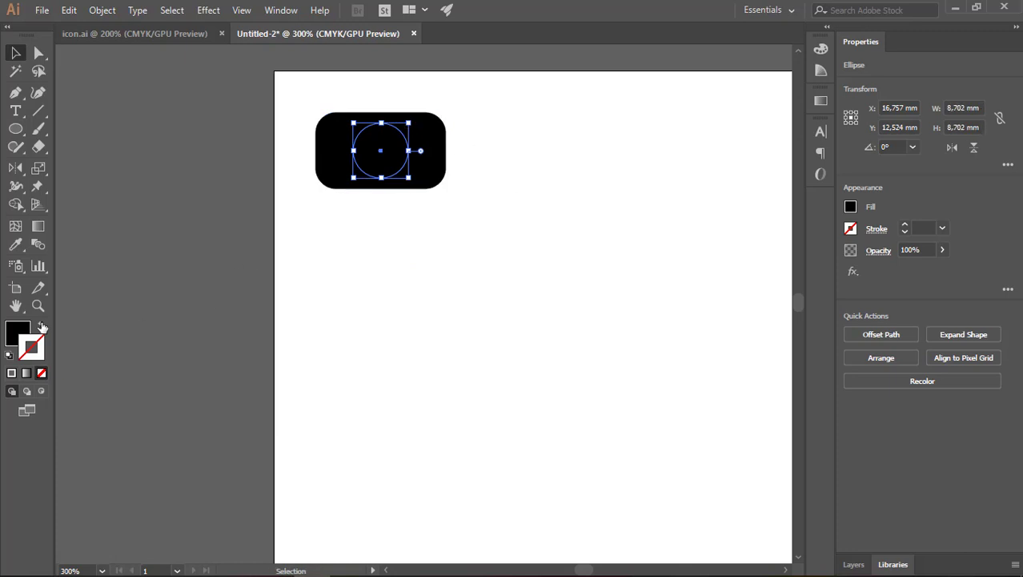
Turn the circle into an unfilled ring with a white (FFFFFF) outline
{"action": "left_click", "coordinate": [42, 326]}
{"action": "double_click", "coordinate": [27, 360]}
{"action": "type", "text": "ffffff"}
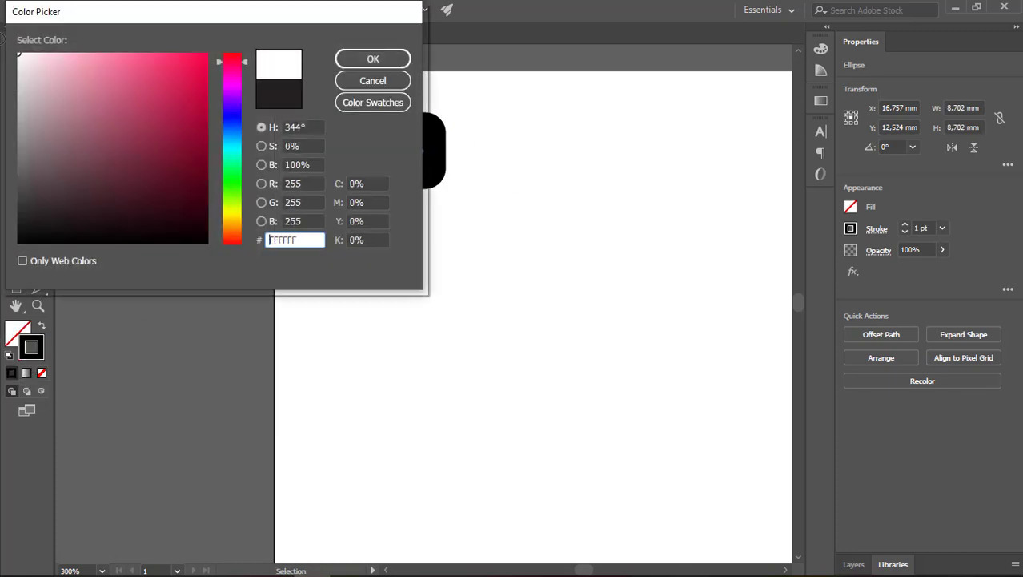
{"action": "left_click", "coordinate": [376, 63]}
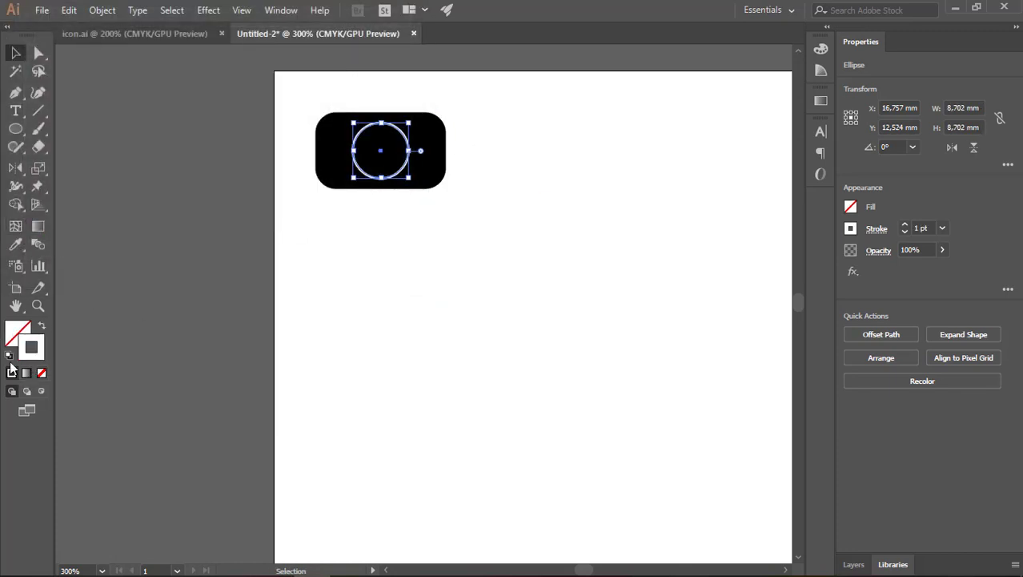
Widen the rounded body evenly from its centre and nudge the circle slightly left
{"action": "left_click", "coordinate": [442, 172]}
{"action": "left_click_drag", "start_coordinate": [445, 151], "coordinate": [400, 161]}
{"action": "left_click", "coordinate": [406, 161]}
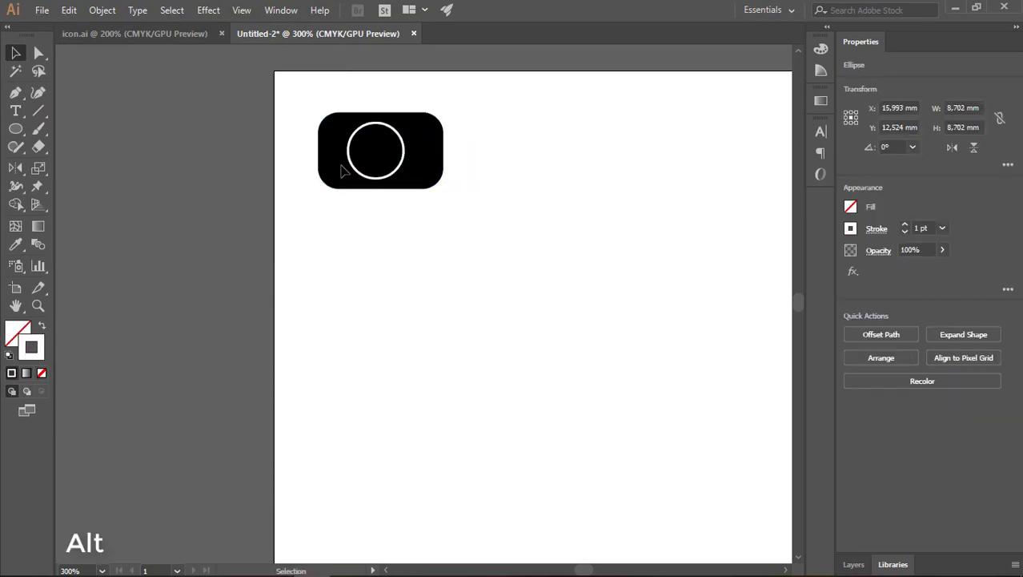
{"action": "left_click", "coordinate": [300, 200]}
Draw a thin 4.439 × 0.647 mm pill-shaped bar at the body's upper right
{"action": "left_click_drag", "start_coordinate": [15, 128], "coordinate": [72, 127]}
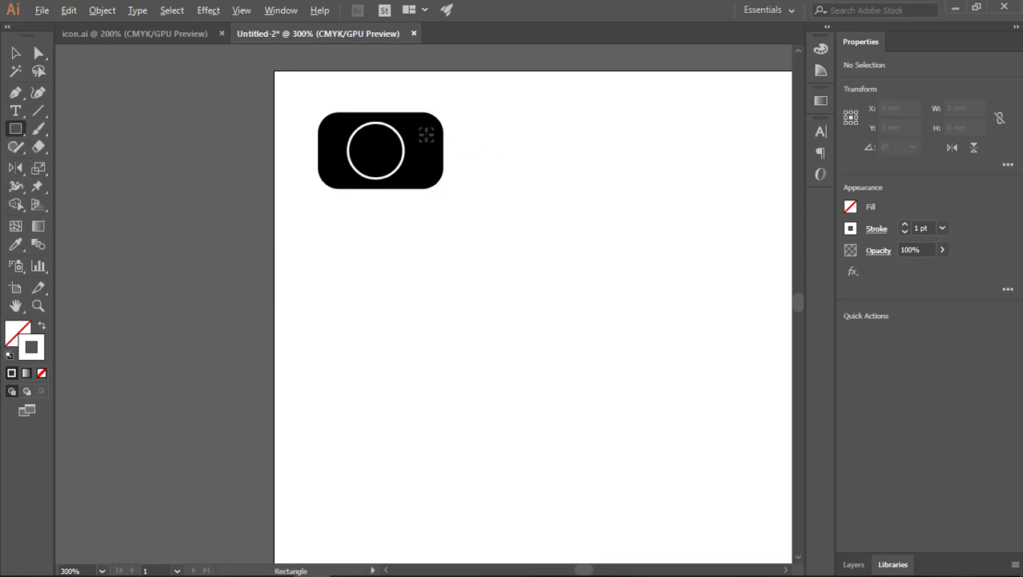
{"action": "scroll", "coordinate": [426, 135], "scroll_direction": "up", "scroll_amount": 1}
{"action": "left_click_drag", "start_coordinate": [397, 120], "coordinate": [435, 125]}
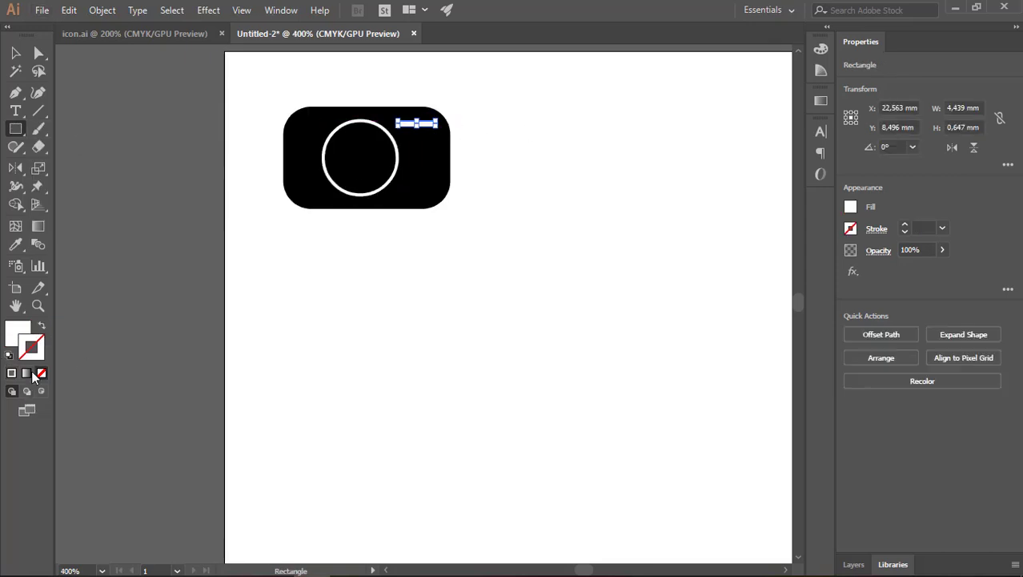
{"action": "scroll", "coordinate": [434, 99], "scroll_direction": "up", "scroll_amount": 6}
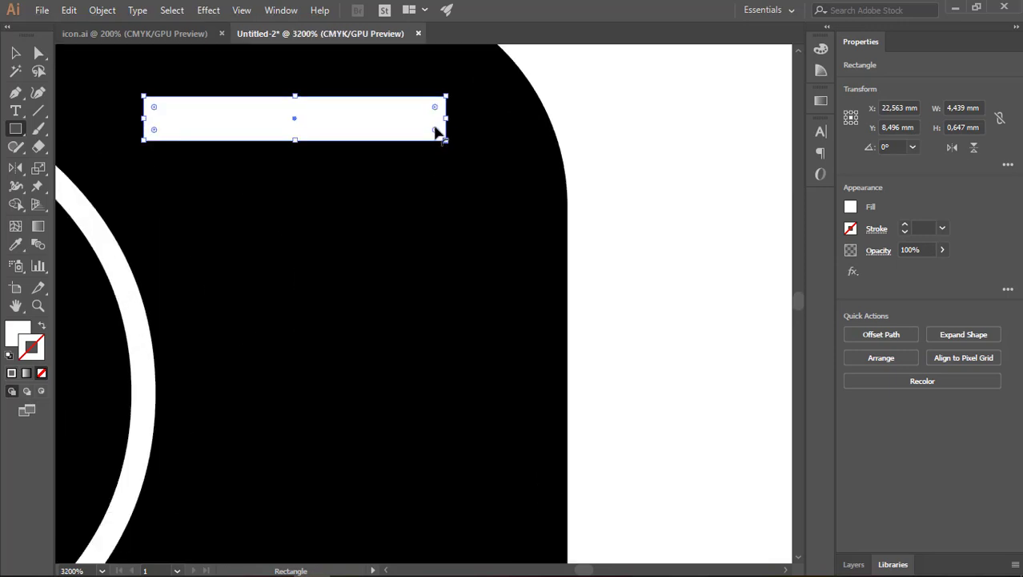
{"action": "left_click_drag", "start_coordinate": [437, 129], "coordinate": [399, 126]}
{"action": "scroll", "coordinate": [529, 147], "scroll_direction": "down", "scroll_amount": 4}
{"action": "left_click", "coordinate": [15, 53]}
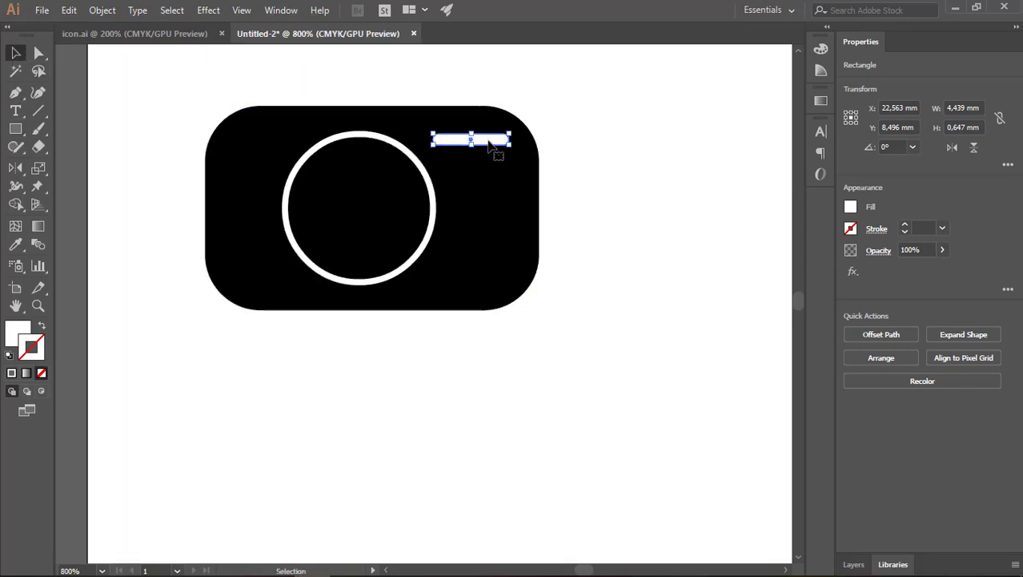
{"action": "left_click_drag", "start_coordinate": [490, 144], "coordinate": [484, 138]}
Draw a black (000000) rectangle sitting on top of the camera body
{"action": "left_click", "coordinate": [603, 158]}
{"action": "scroll", "coordinate": [509, 192], "scroll_direction": "down", "scroll_amount": 1}
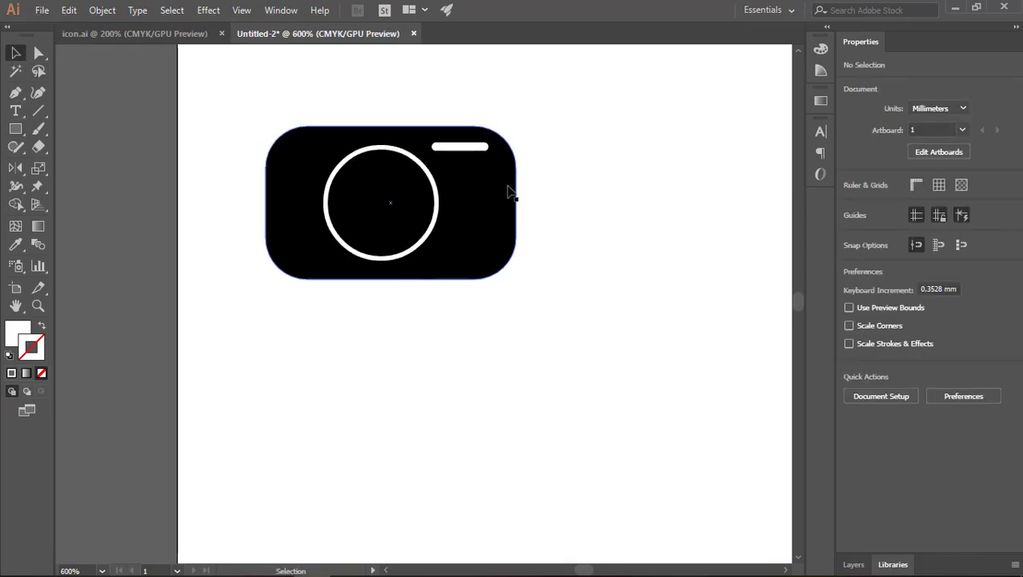
{"action": "key", "text": "m"}
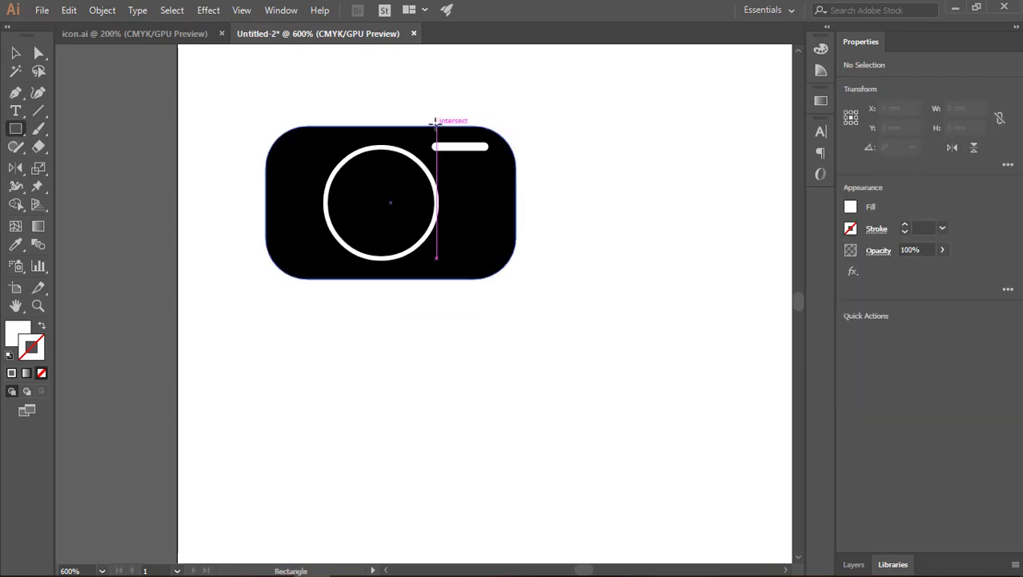
{"action": "left_click_drag", "start_coordinate": [432, 125], "coordinate": [350, 99]}
{"action": "key", "text": "v"}
{"action": "left_click_drag", "start_coordinate": [412, 116], "coordinate": [412, 119]}
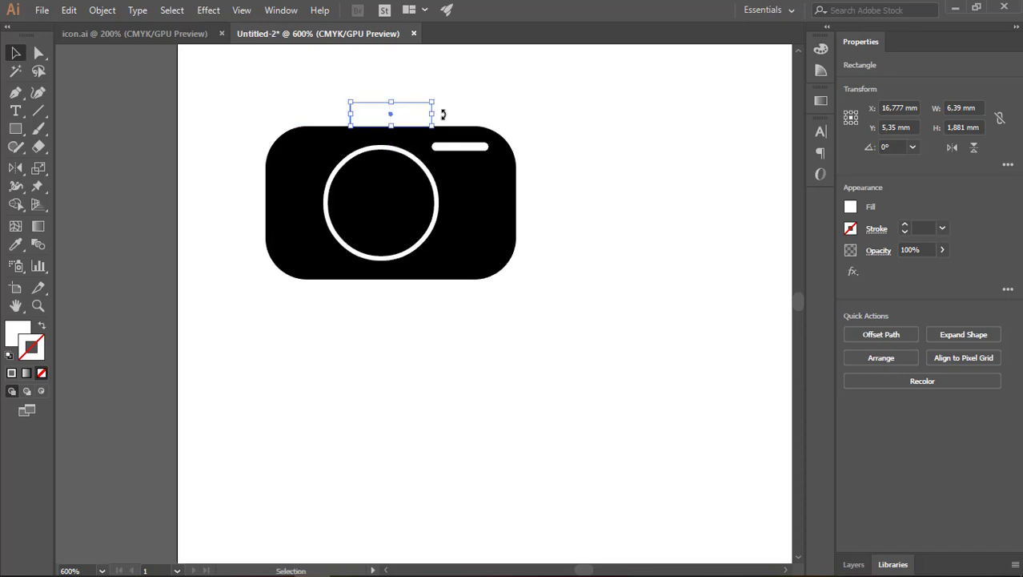
{"action": "double_click", "coordinate": [32, 328]}
{"action": "type", "text": "000000"}
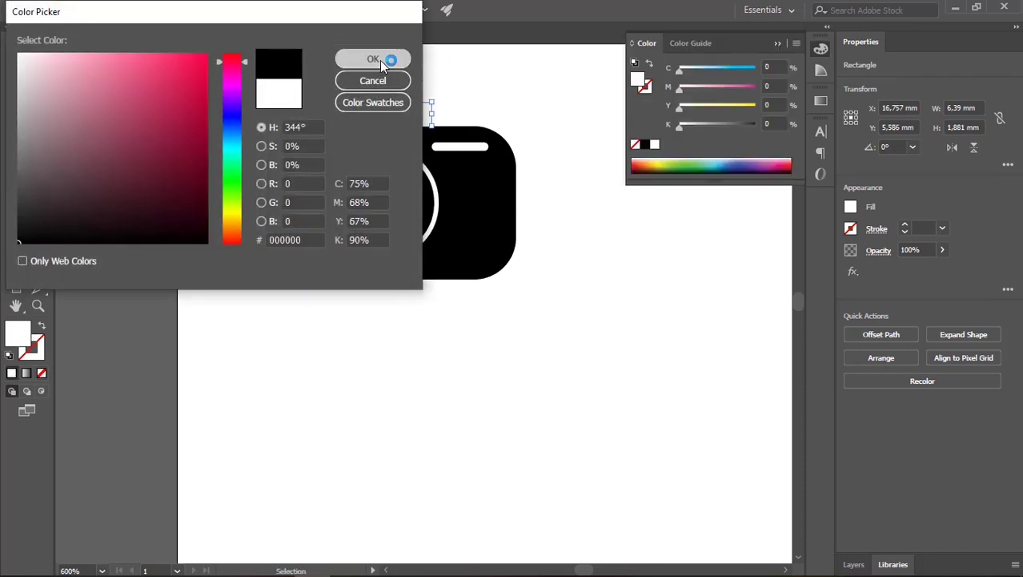
{"action": "left_click", "coordinate": [372, 57]}
{"action": "scroll", "coordinate": [429, 96], "scroll_direction": "up", "scroll_amount": 1}
{"action": "scroll", "coordinate": [429, 96], "scroll_direction": "up", "scroll_amount": 2}
Round the top rectangle's upper corners into a hump
{"action": "key", "text": "a"}
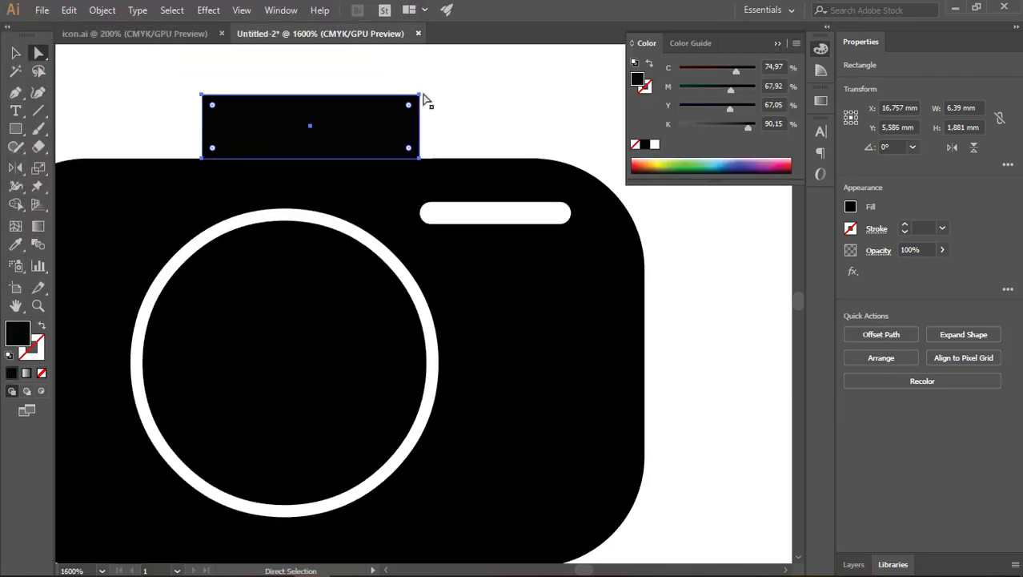
{"action": "left_click", "coordinate": [418, 95]}
{"action": "left_click", "coordinate": [202, 94], "text": "shift"}
{"action": "left_click_drag", "start_coordinate": [409, 105], "coordinate": [381, 131]}
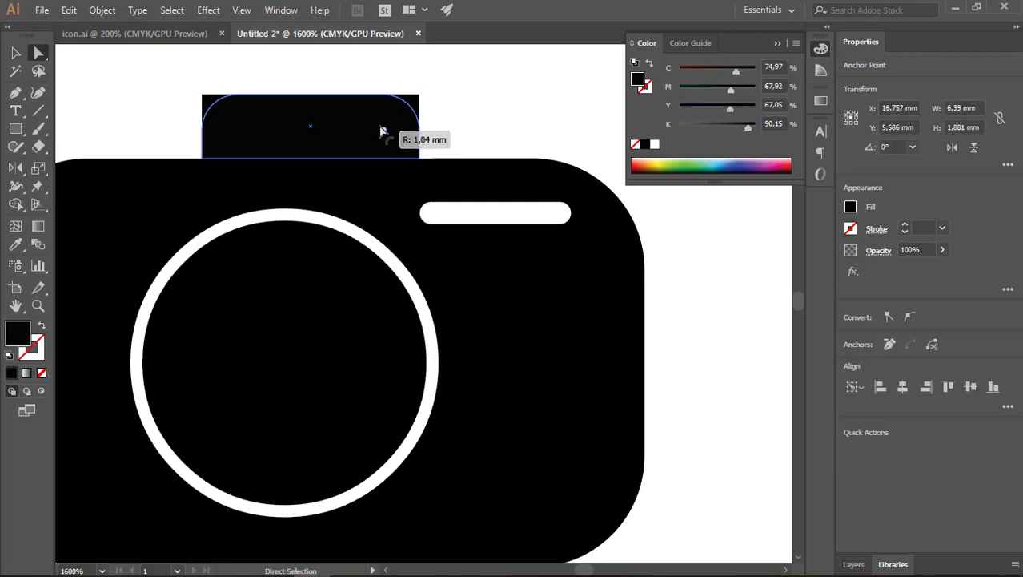
{"action": "scroll", "coordinate": [447, 129], "scroll_direction": "down", "scroll_amount": 2}
Add a small 2.91 × 0.941 mm button at the camera's top left with rounded top corners
{"action": "left_click", "coordinate": [17, 130]}
{"action": "scroll", "coordinate": [365, 156], "scroll_direction": "up", "scroll_amount": 1}
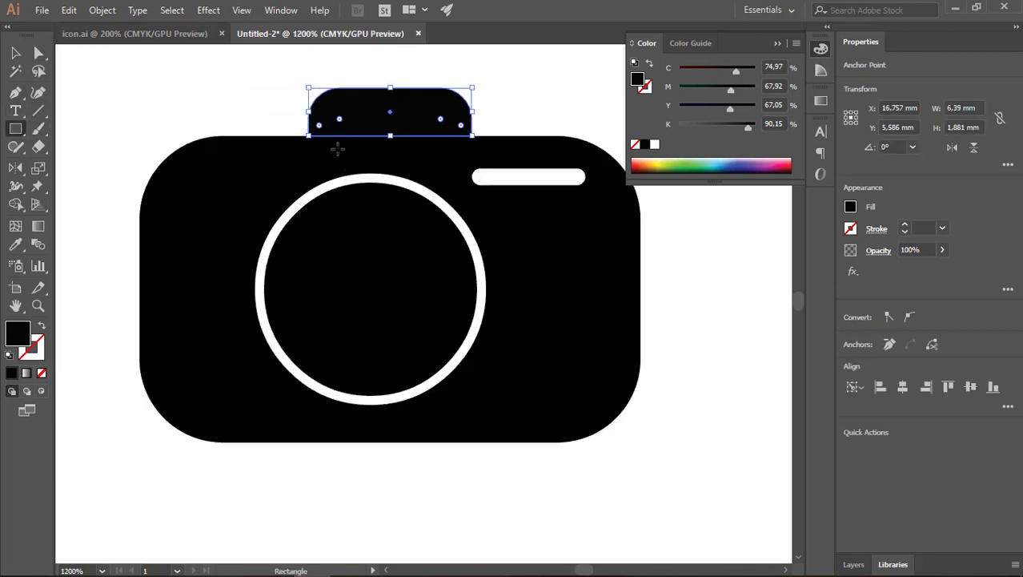
{"action": "left_click_drag", "start_coordinate": [289, 136], "coordinate": [215, 112]}
{"action": "left_click", "coordinate": [39, 52]}
{"action": "scroll", "coordinate": [272, 117], "scroll_direction": "up", "scroll_amount": 2}
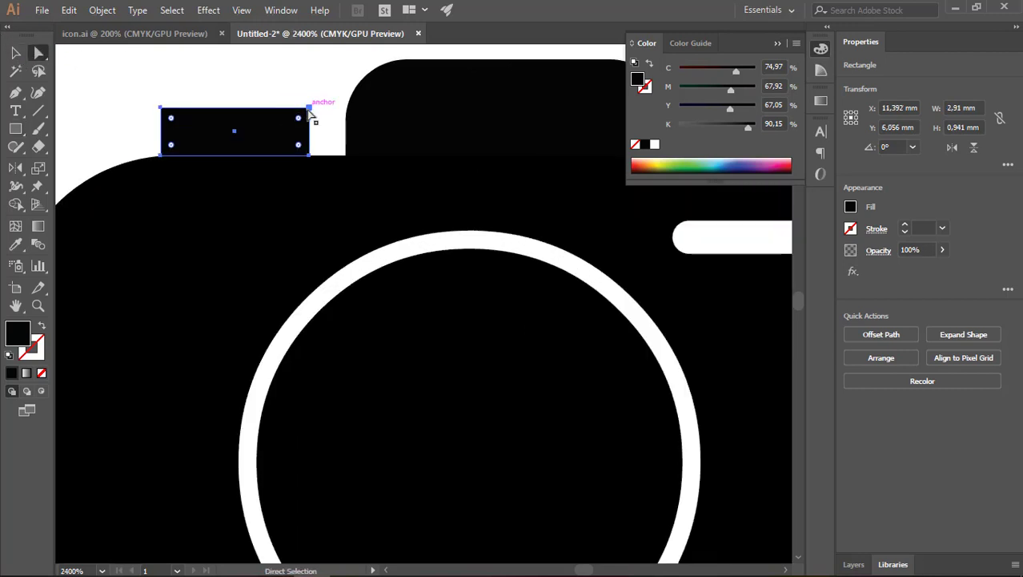
{"action": "left_click", "coordinate": [309, 106]}
{"action": "left_click_drag", "start_coordinate": [297, 120], "coordinate": [291, 126]}
{"action": "scroll", "coordinate": [228, 136], "scroll_direction": "down", "scroll_amount": 3}
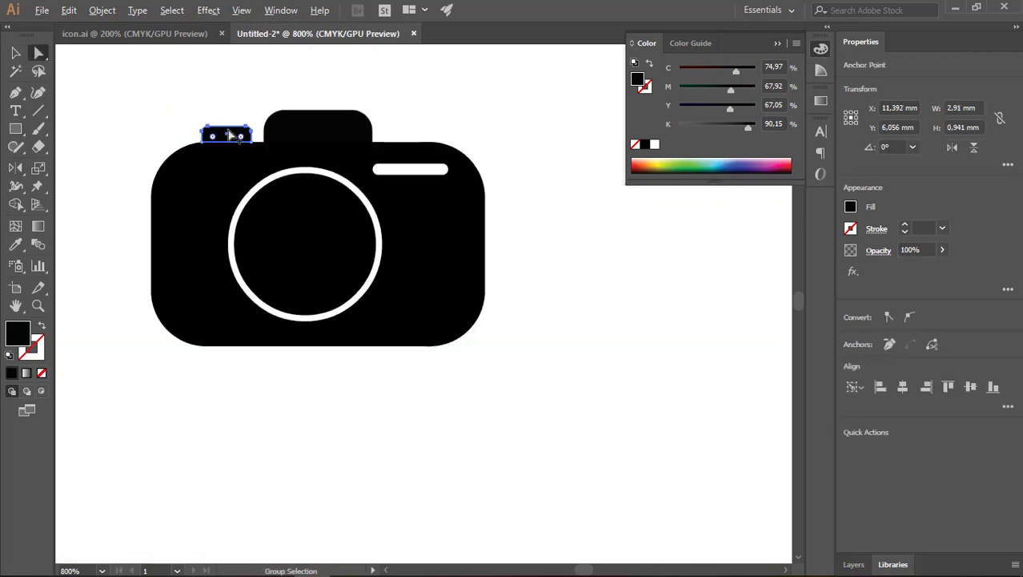
Thicken the lens ring's outline stroke
{"action": "left_click", "coordinate": [15, 53]}
{"action": "left_click", "coordinate": [437, 342]}
{"action": "scroll", "coordinate": [436, 342], "scroll_direction": "down", "scroll_amount": 2}
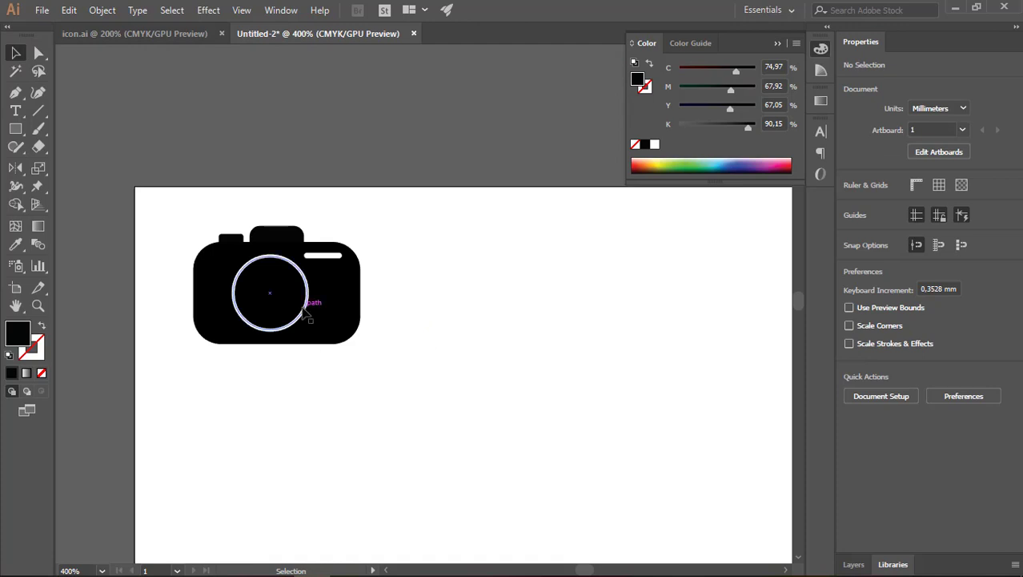
{"action": "left_click", "coordinate": [304, 310]}
{"action": "left_click", "coordinate": [905, 226]}
{"action": "left_click", "coordinate": [525, 333]}
{"action": "scroll", "coordinate": [525, 334], "scroll_direction": "down", "scroll_amount": 1}
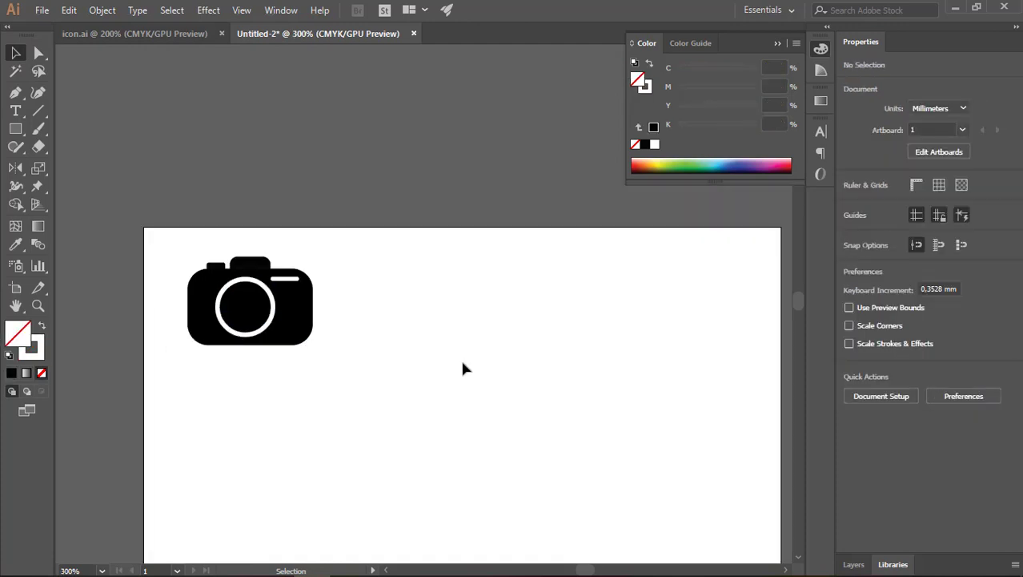
{"action": "scroll", "coordinate": [462, 365], "scroll_direction": "down", "scroll_amount": 2}
Group all the camera parts and move the group to the artboard's top-left
{"action": "key", "text": "ctrl+a"}
{"action": "right_click", "coordinate": [220, 303]}
{"action": "left_click", "coordinate": [240, 98]}
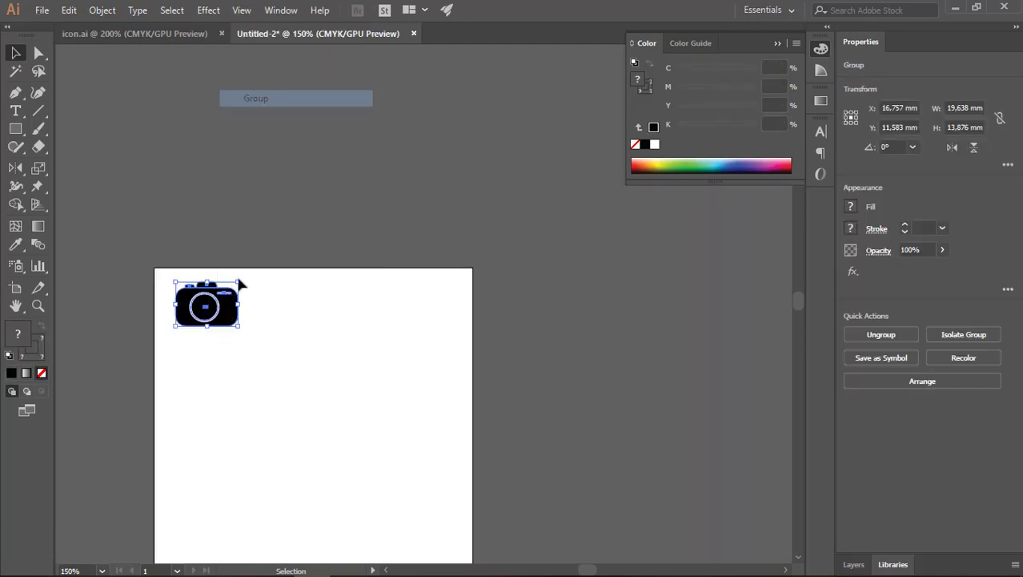
{"action": "scroll", "coordinate": [214, 330], "scroll_direction": "up", "scroll_amount": 2}
{"action": "left_click_drag", "start_coordinate": [232, 271], "coordinate": [253, 328]}
{"action": "scroll", "coordinate": [253, 329], "scroll_direction": "down", "scroll_amount": 2}
{"action": "left_click", "coordinate": [349, 320]}
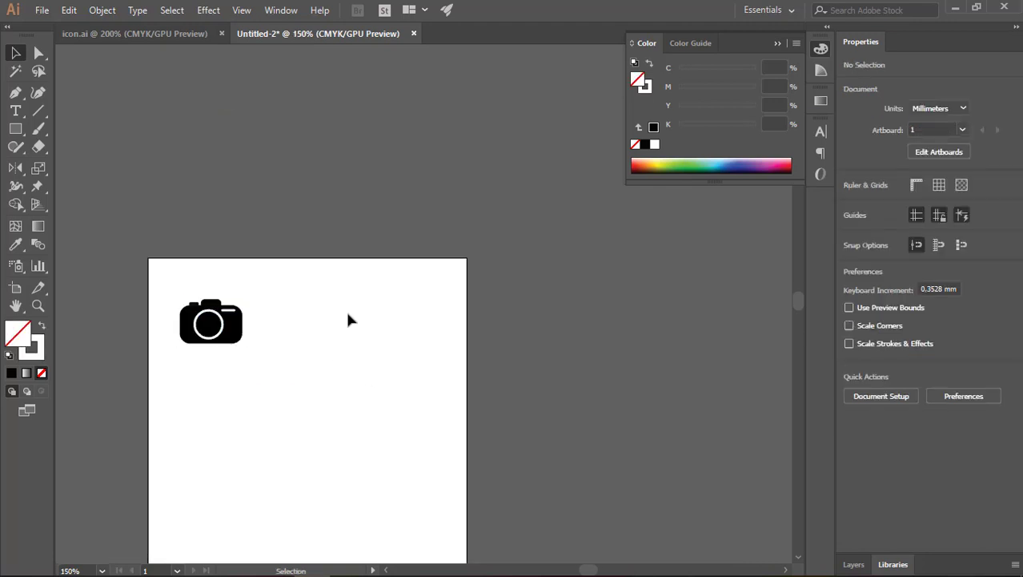
Draw a tall rectangle to the camera's right for the phone body
{"action": "left_click", "coordinate": [15, 128]}
{"action": "scroll", "coordinate": [339, 333], "scroll_direction": "up", "scroll_amount": 1}
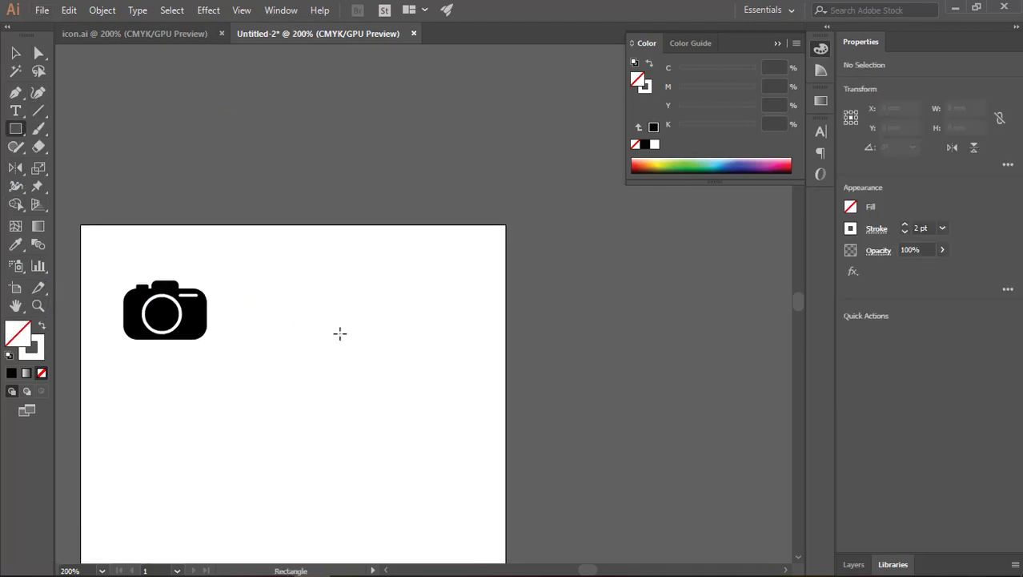
{"action": "left_click_drag", "start_coordinate": [295, 273], "coordinate": [344, 354]}
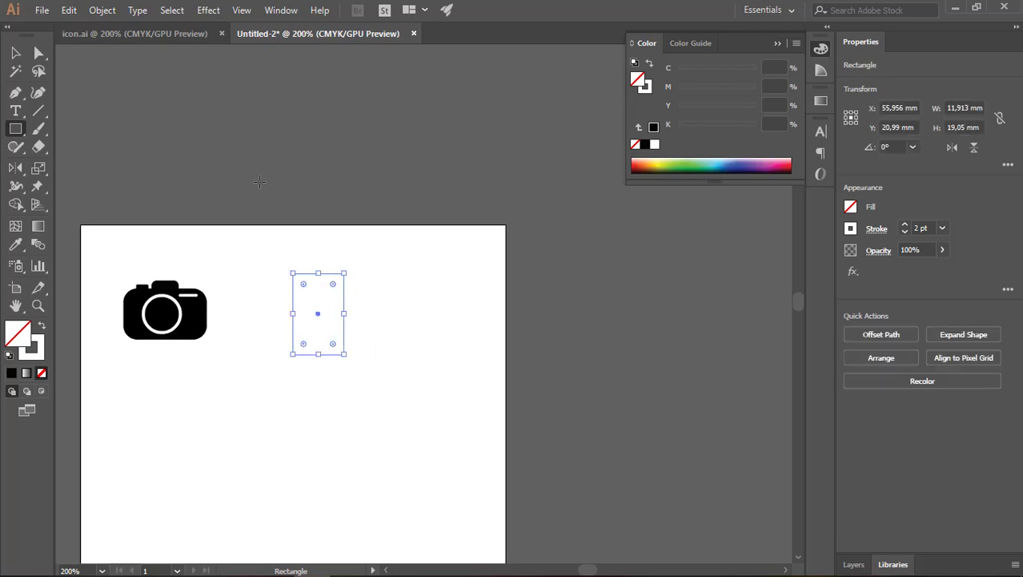
{"action": "key", "text": "v"}
{"action": "left_click", "coordinate": [338, 341]}
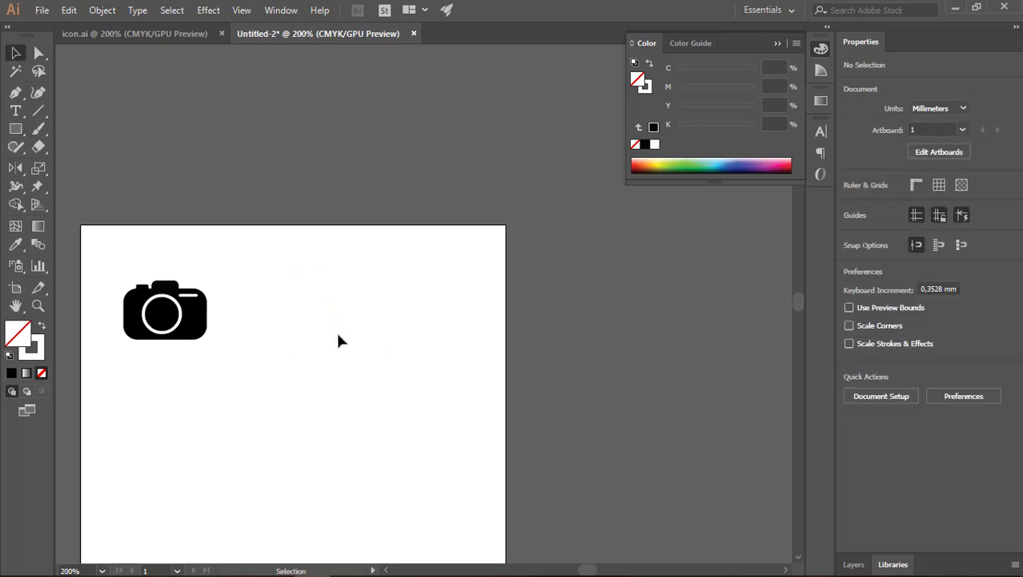
{"action": "left_click", "coordinate": [344, 352]}
{"action": "left_click_drag", "start_coordinate": [319, 320], "coordinate": [294, 319]}
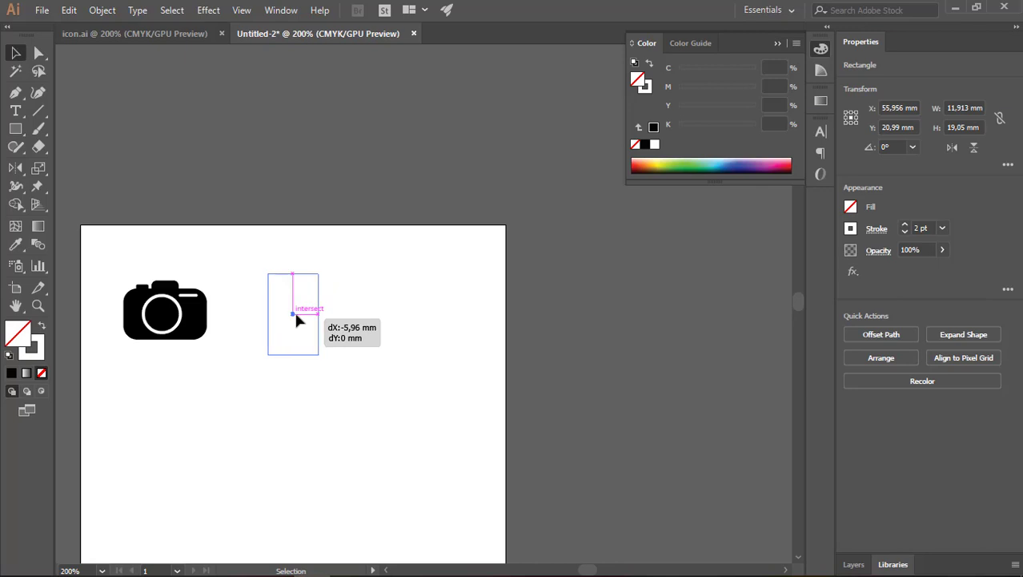
Fill the phone body black (000000) with no stroke and round its corners
{"action": "left_click", "coordinate": [42, 325]}
{"action": "double_click", "coordinate": [18, 332]}
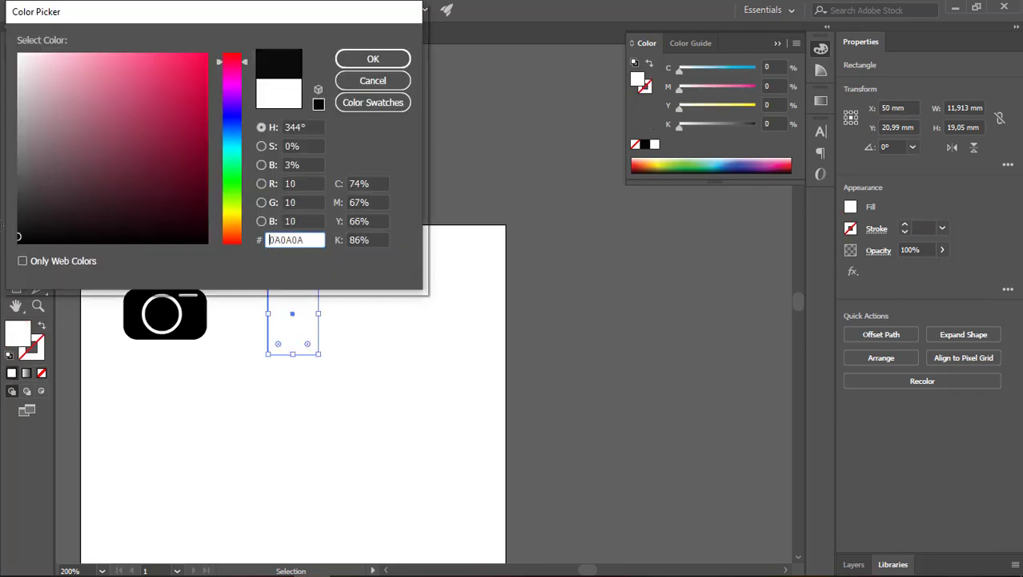
{"action": "type", "text": "000000"}
{"action": "left_click", "coordinate": [373, 59]}
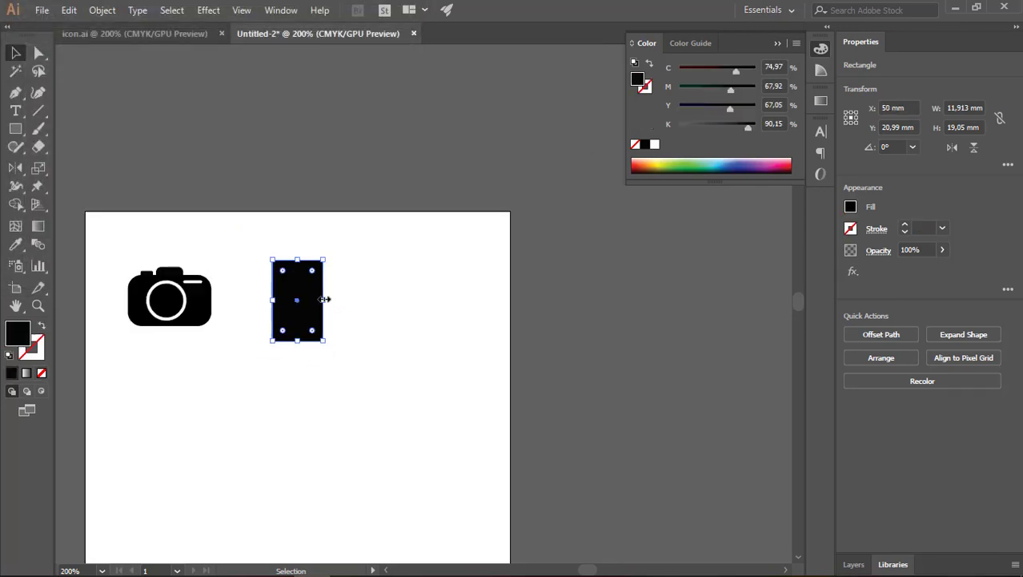
{"action": "left_click_drag", "start_coordinate": [312, 330], "coordinate": [313, 333]}
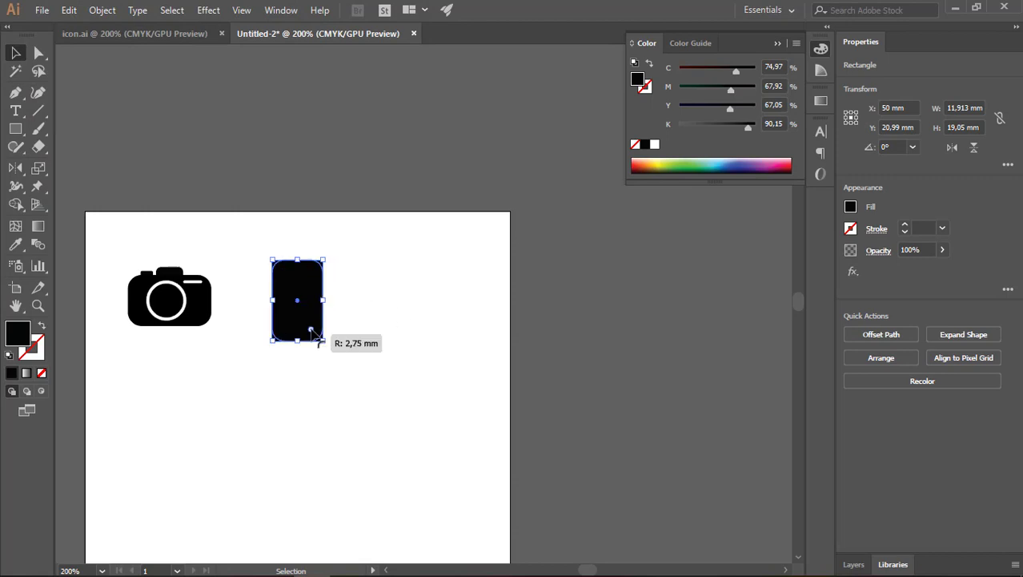
{"action": "left_click", "coordinate": [379, 333]}
{"action": "left_click", "coordinate": [301, 308]}
Add a smaller inner rectangle centred within the phone body
{"action": "left_click", "coordinate": [15, 128]}
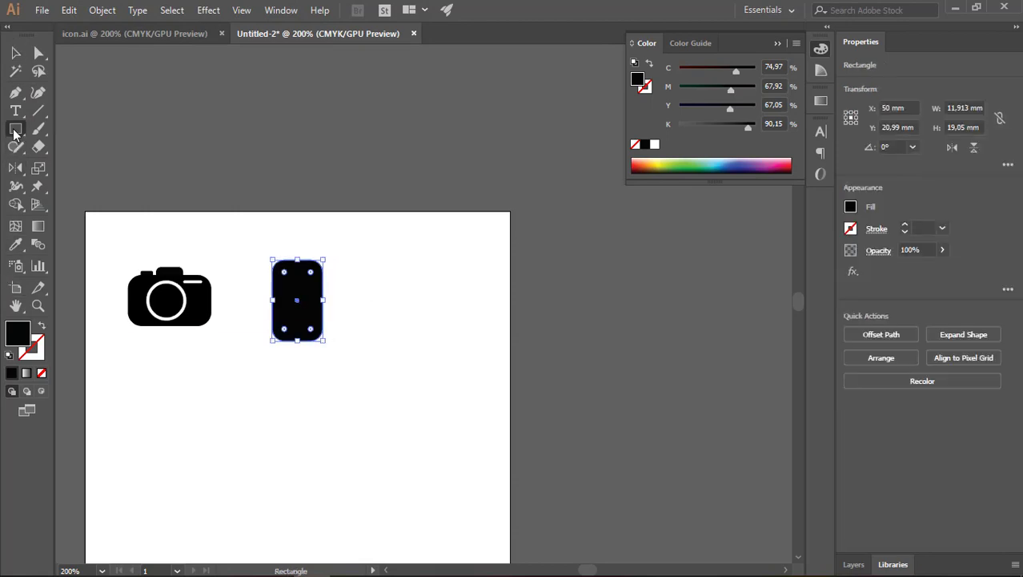
{"action": "key", "text": "ctrl+plus"}
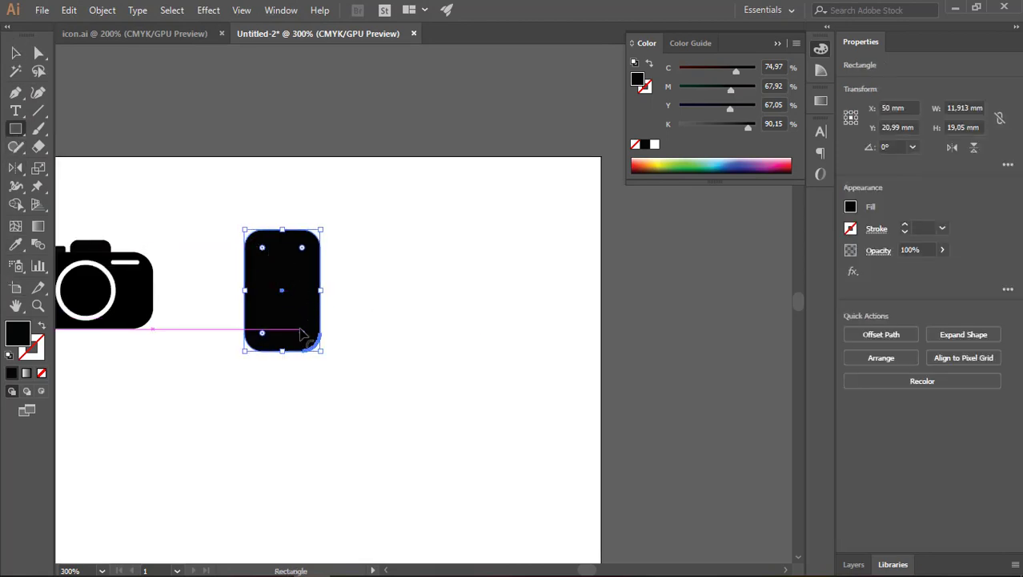
{"action": "mouse_move", "coordinate": [270, 276]}
{"action": "left_mouse_down"}
{"action": "mouse_move", "coordinate": [303, 308]}
{"action": "mouse_move", "coordinate": [283, 342]}
{"action": "left_mouse_up"}
{"action": "key", "text": "ctrl+z"}
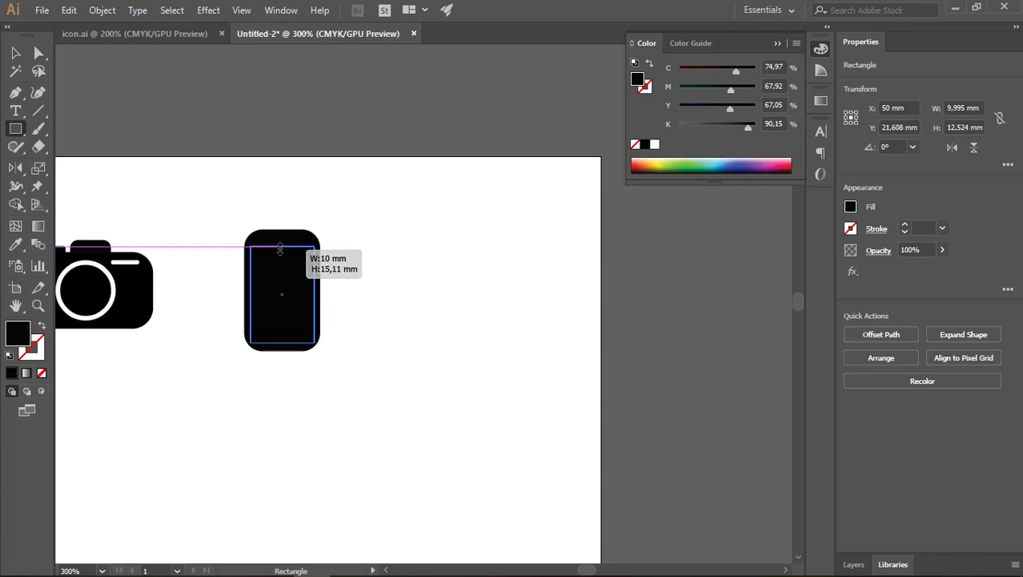
{"action": "left_click", "coordinate": [16, 52]}
{"action": "left_click_drag", "start_coordinate": [380, 376], "coordinate": [228, 230]}
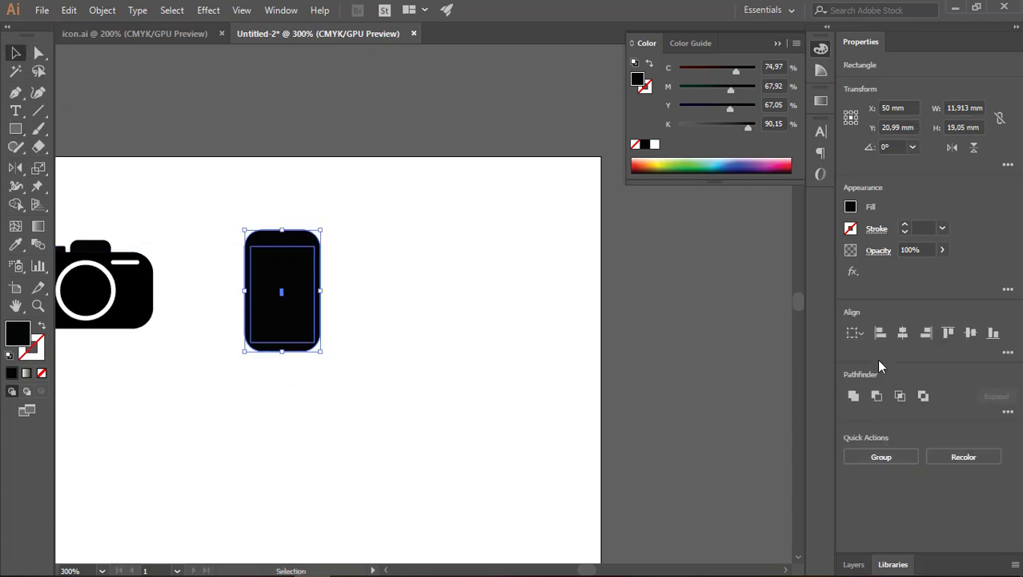
{"action": "left_click", "coordinate": [971, 333]}
{"action": "left_click", "coordinate": [398, 357]}
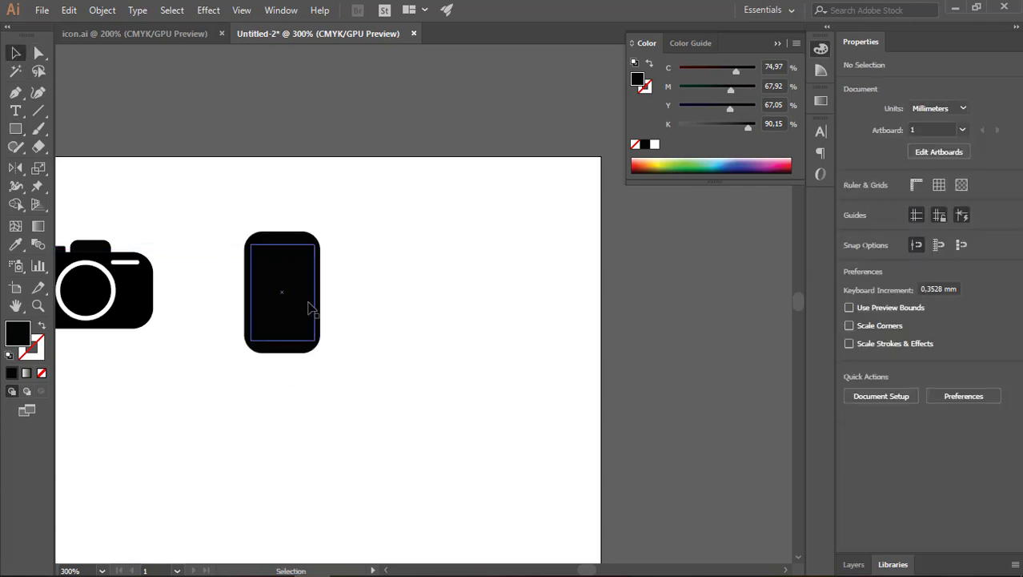
Fill the inner rectangle white (FFFFFF) and shorten it from the top to form the screen
{"action": "double_click", "coordinate": [17, 331]}
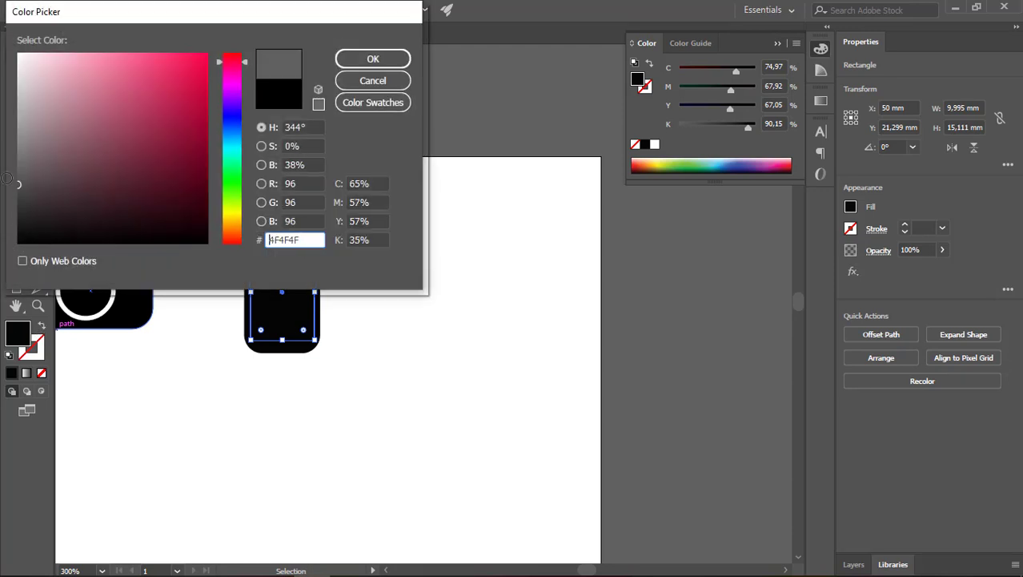
{"action": "type", "text": "ffffff"}
{"action": "left_click", "coordinate": [373, 59]}
{"action": "left_click", "coordinate": [69, 183]}
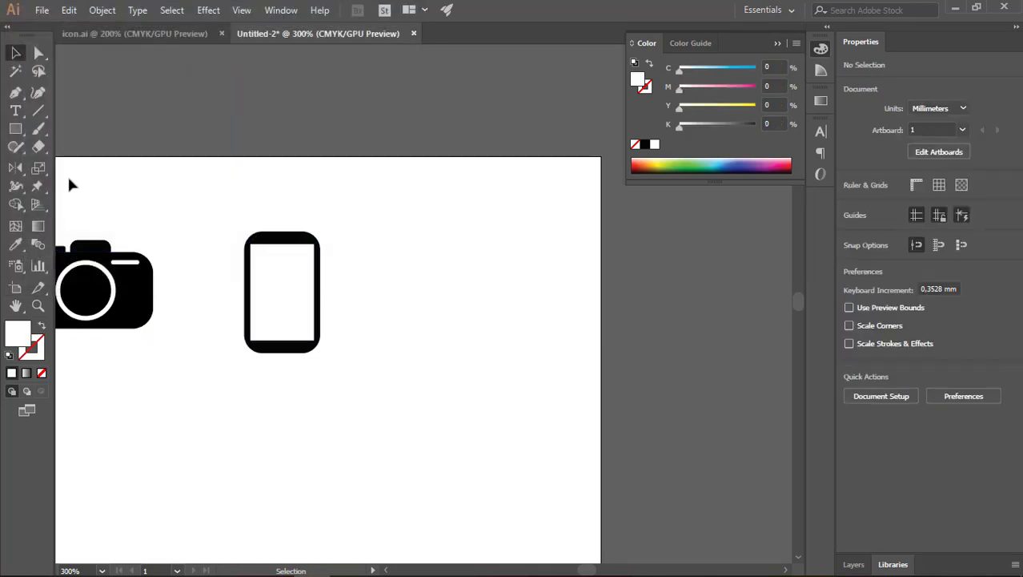
{"action": "key", "text": "ctrl+plus"}
{"action": "key", "text": "ctrl+plus"}
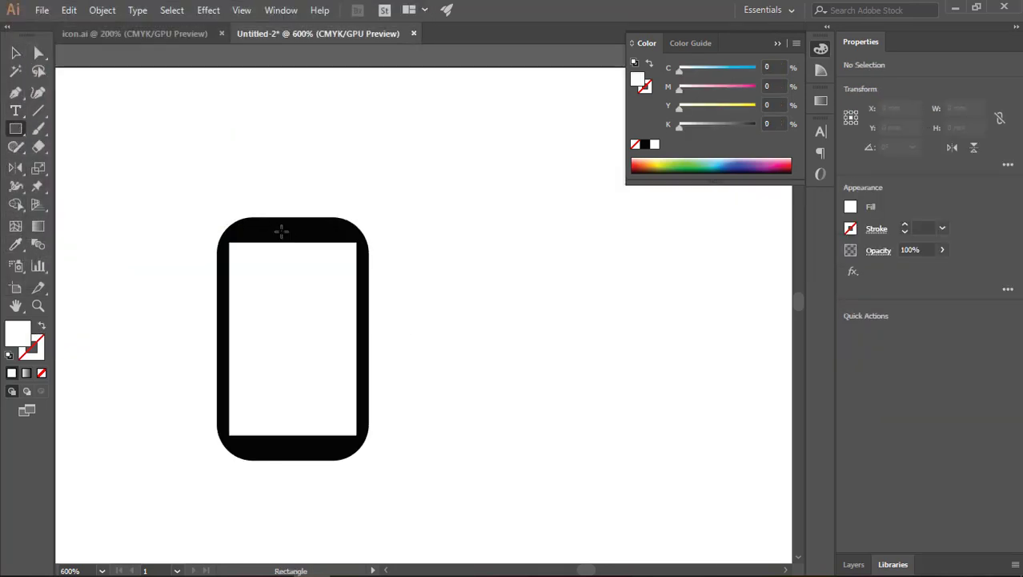
{"action": "left_click", "coordinate": [16, 52]}
{"action": "left_click", "coordinate": [308, 244]}
{"action": "mouse_move", "coordinate": [294, 243]}
{"action": "left_mouse_down"}
{"action": "mouse_move", "coordinate": [329, 233]}
{"action": "mouse_move", "coordinate": [274, 177]}
{"action": "left_mouse_up"}
{"action": "left_click", "coordinate": [498, 324]}
Add a rounded speaker slot above the screen
{"action": "key", "text": "m"}
{"action": "scroll", "coordinate": [272, 236], "scroll_direction": "up", "scroll_amount": 1}
{"action": "scroll", "coordinate": [329, 234], "scroll_direction": "up", "scroll_amount": 2}
{"action": "scroll", "coordinate": [357, 218], "scroll_direction": "up", "scroll_amount": 2}
{"action": "scroll", "coordinate": [348, 224], "scroll_direction": "up", "scroll_amount": 1}
{"action": "scroll", "coordinate": [501, 185], "scroll_direction": "down", "scroll_amount": 2}
{"action": "left_click", "coordinate": [725, 331]}
{"action": "scroll", "coordinate": [377, 296], "scroll_direction": "down", "scroll_amount": 2}
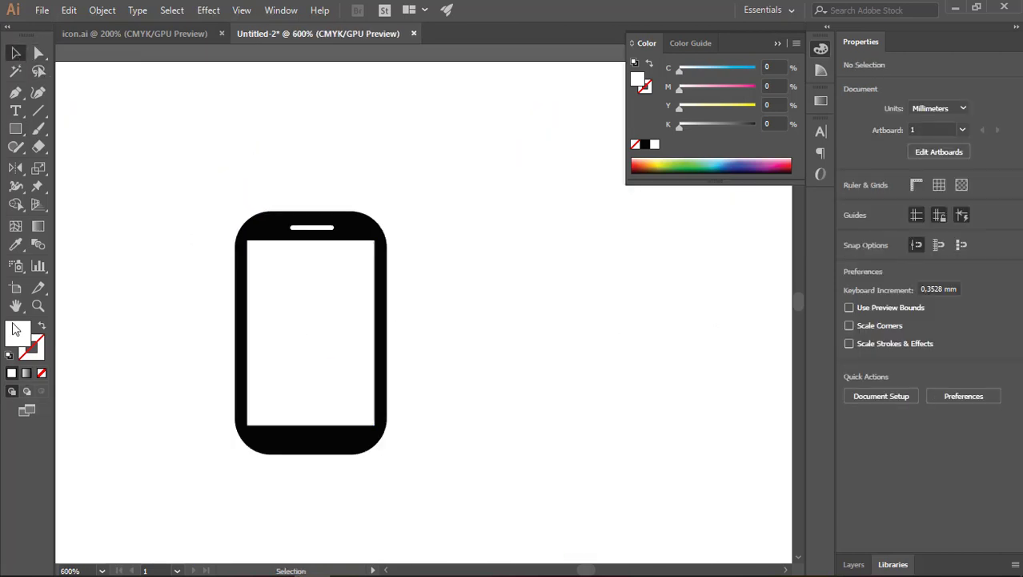
Draw a small round home button at the bottom of the phone
{"action": "left_click_drag", "start_coordinate": [15, 128], "coordinate": [80, 162]}
{"action": "scroll", "coordinate": [332, 413], "scroll_direction": "up", "scroll_amount": 1}
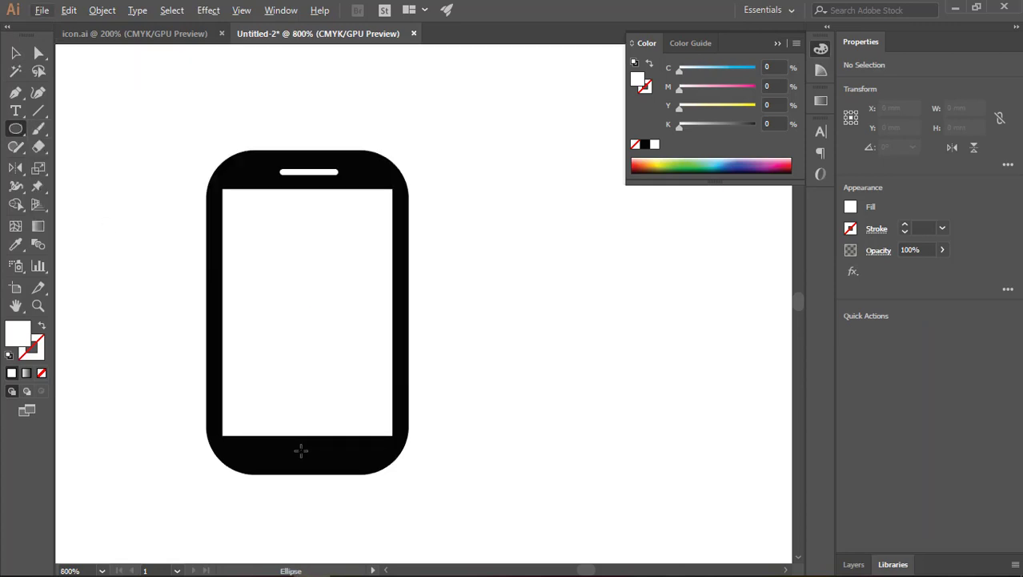
{"action": "mouse_move", "coordinate": [300, 450]}
{"action": "left_mouse_down"}
{"action": "mouse_move", "coordinate": [321, 470]}
{"action": "mouse_move", "coordinate": [321, 447]}
{"action": "left_mouse_up"}
{"action": "scroll", "coordinate": [338, 439], "scroll_direction": "up", "scroll_amount": 2}
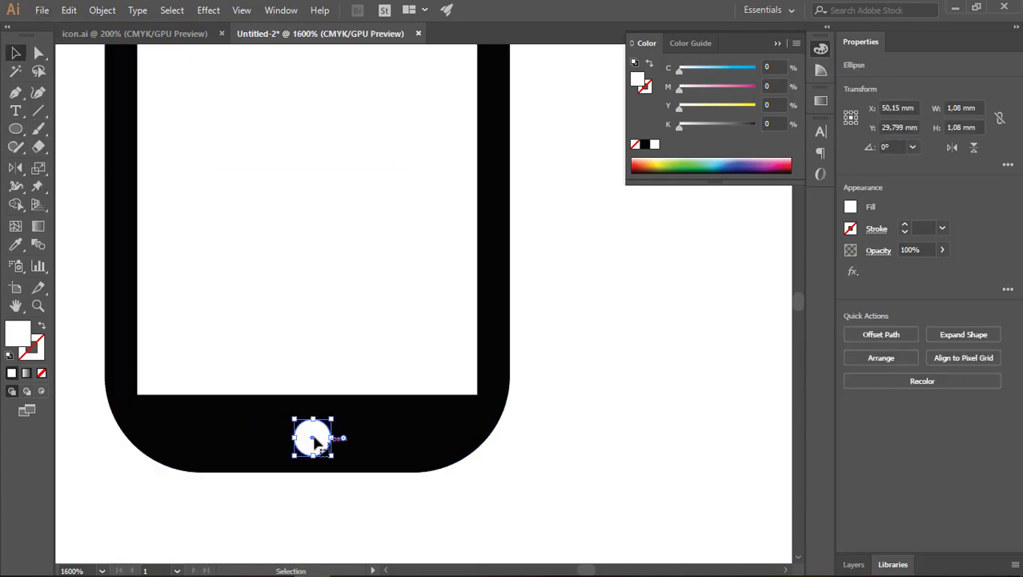
{"action": "scroll", "coordinate": [290, 427], "scroll_direction": "down", "scroll_amount": 1}
{"action": "mouse_move", "coordinate": [469, 474]}
{"action": "left_mouse_down"}
{"action": "mouse_move", "coordinate": [140, 161]}
{"action": "mouse_move", "coordinate": [132, 114]}
{"action": "left_mouse_up"}
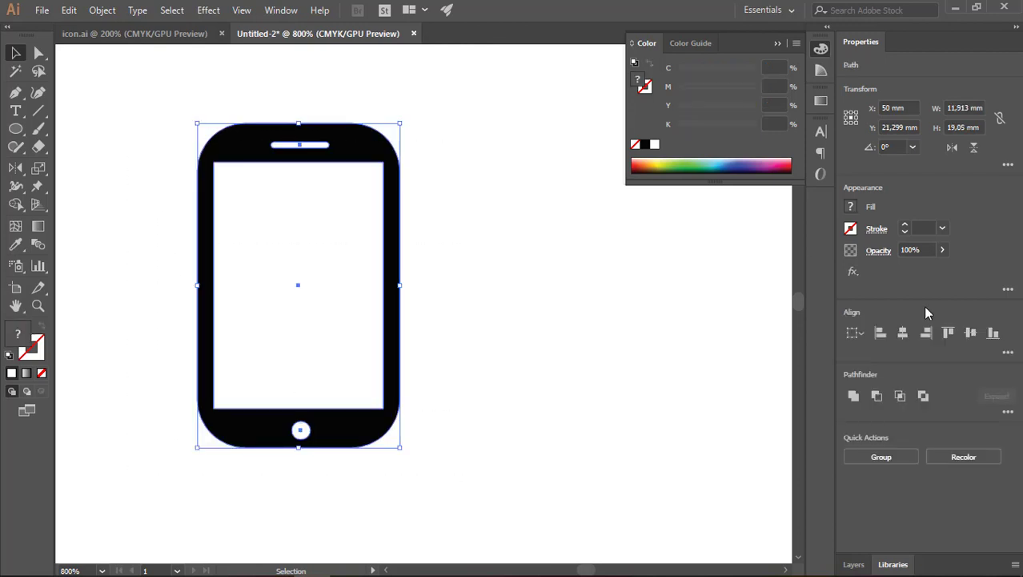
{"action": "left_click", "coordinate": [496, 360]}
{"action": "scroll", "coordinate": [406, 384], "scroll_direction": "down", "scroll_amount": 3}
{"action": "scroll", "coordinate": [496, 404], "scroll_direction": "down", "scroll_amount": 1}
{"action": "scroll", "coordinate": [320, 376], "scroll_direction": "down", "scroll_amount": 1}
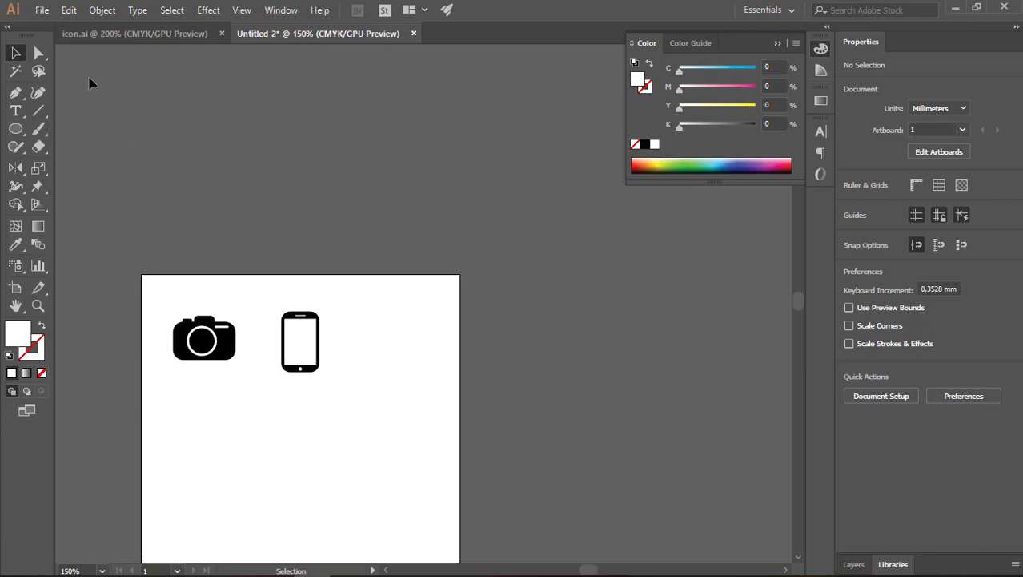
Draw a black-filled rectangle to the right of the phone as the mouse body
{"action": "left_click", "coordinate": [15, 129]}
{"action": "left_click", "coordinate": [84, 130]}
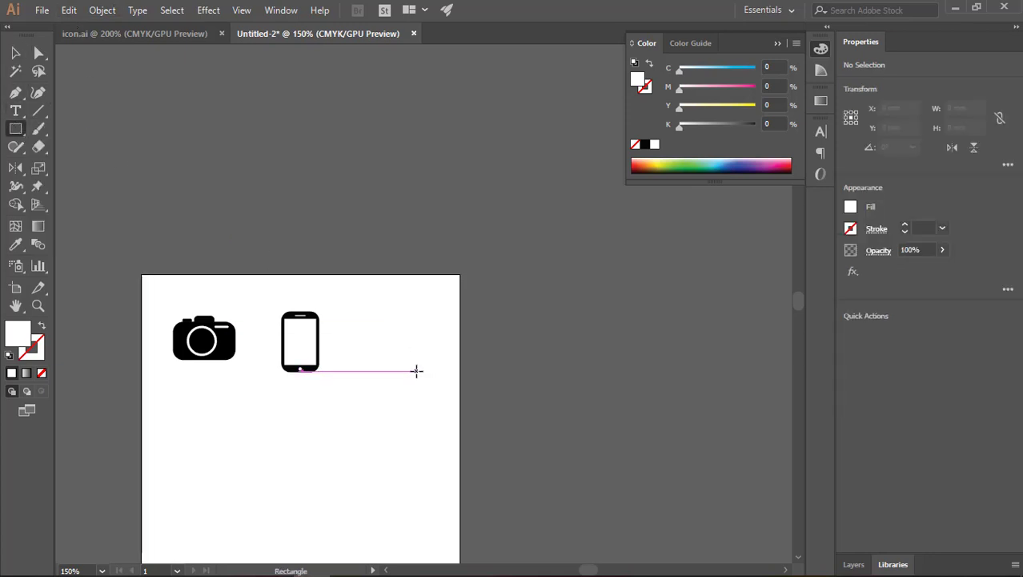
{"action": "mouse_move", "coordinate": [416, 369]}
{"action": "left_mouse_down"}
{"action": "mouse_move", "coordinate": [376, 310]}
{"action": "mouse_move", "coordinate": [394, 343]}
{"action": "mouse_move", "coordinate": [402, 332]}
{"action": "left_mouse_up"}
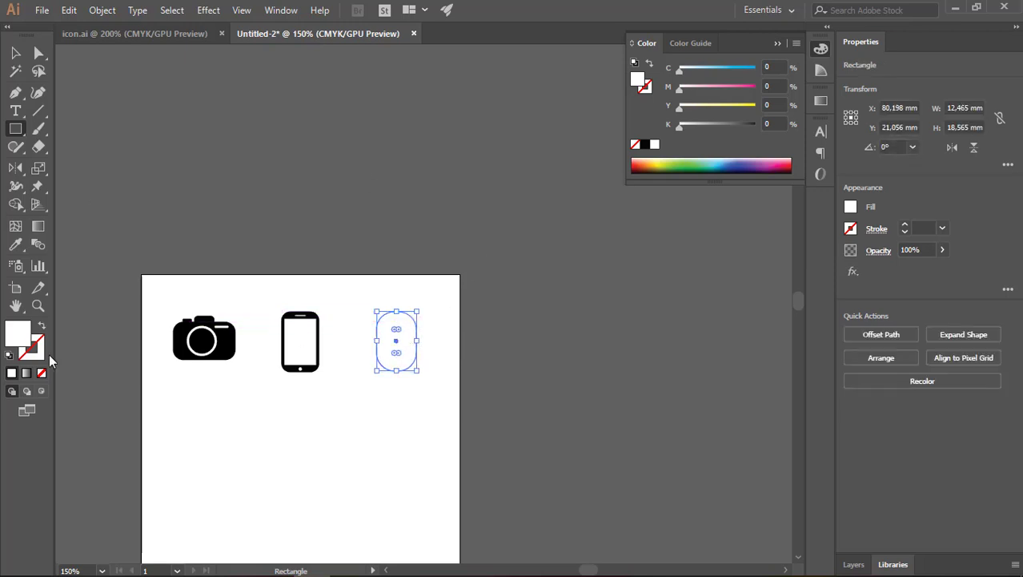
{"action": "double_click", "coordinate": [22, 337]}
{"action": "left_click", "coordinate": [388, 62]}
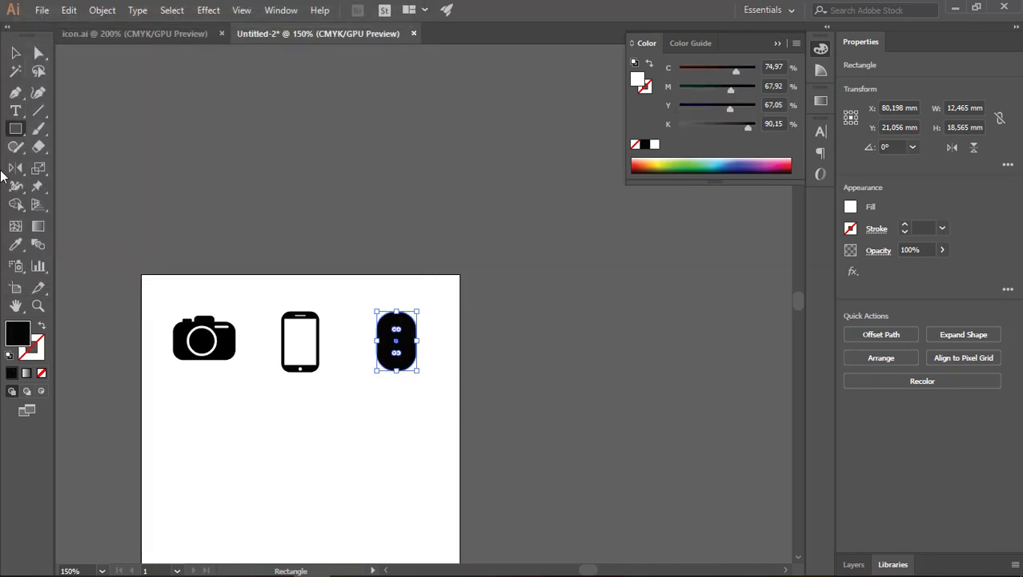
Draw a thin bar across the mouse body and fill it white (ffffff)
{"action": "left_click", "coordinate": [18, 133]}
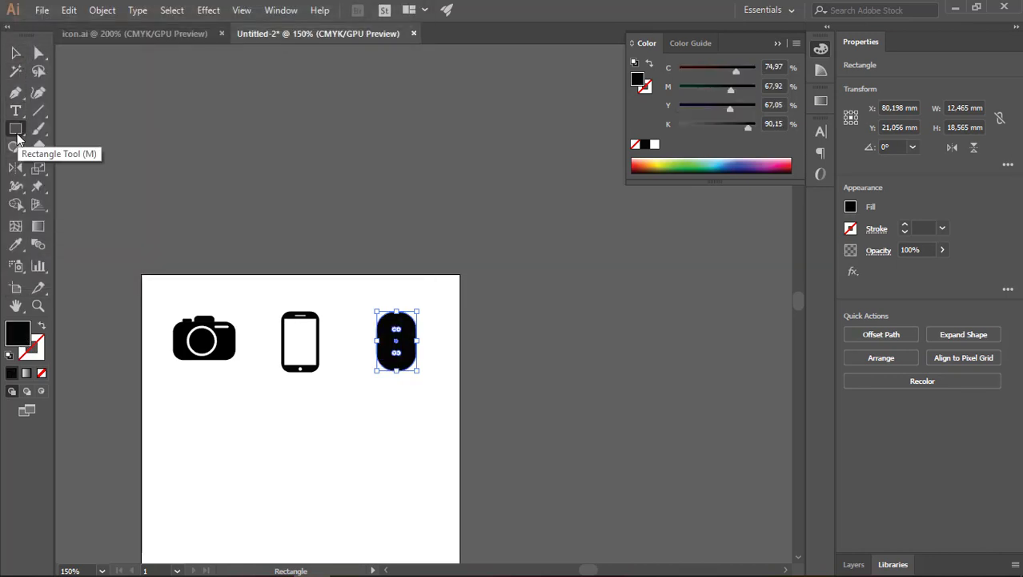
{"action": "scroll", "coordinate": [411, 338], "scroll_direction": "up", "scroll_amount": 3}
{"action": "left_click_drag", "start_coordinate": [423, 338], "coordinate": [327, 340]}
{"action": "double_click", "coordinate": [18, 334]}
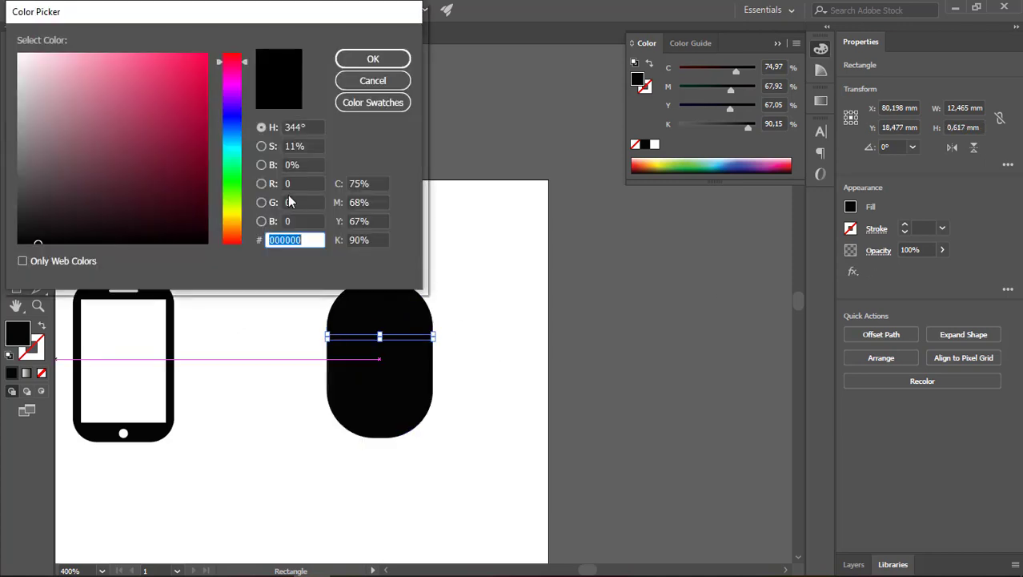
{"action": "type", "text": "ffffff"}
{"action": "left_click", "coordinate": [358, 59]}
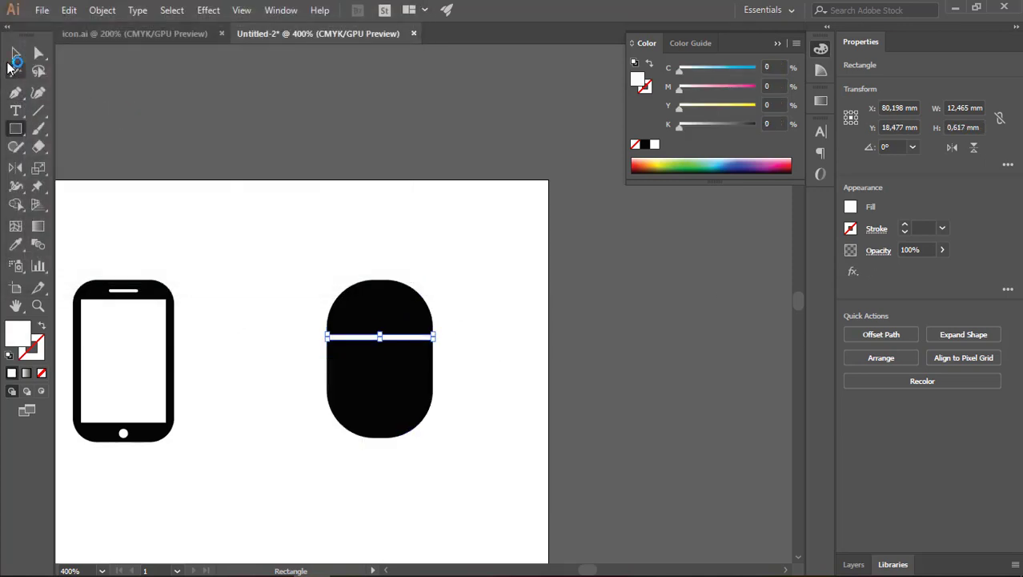
Make the white bar thinner and round the corners of the mouse body
{"action": "key", "text": "v"}
{"action": "scroll", "coordinate": [400, 353], "scroll_direction": "up", "scroll_amount": 3}
{"action": "left_click_drag", "start_coordinate": [347, 301], "coordinate": [346, 304]}
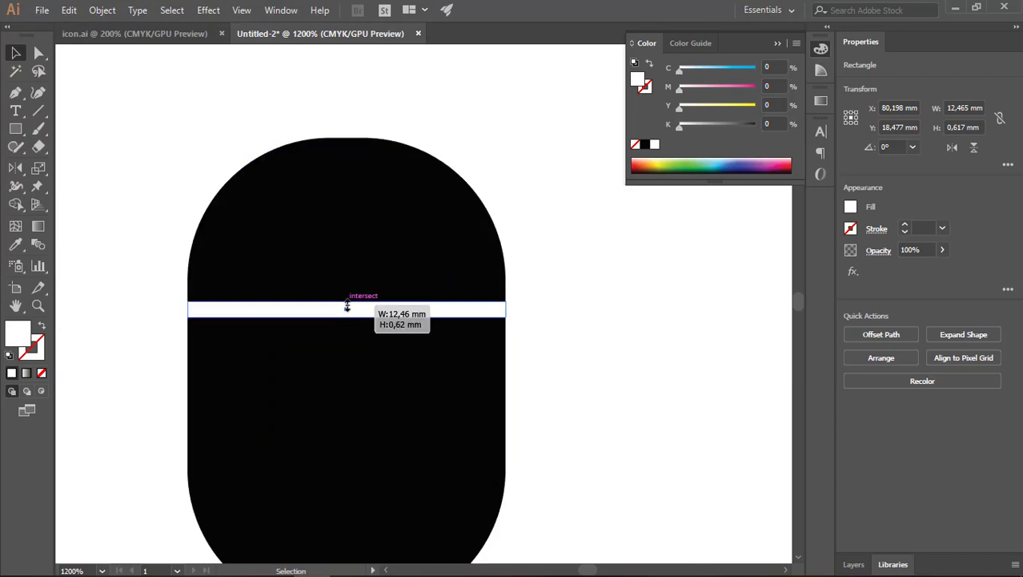
{"action": "scroll", "coordinate": [483, 339], "scroll_direction": "up", "scroll_amount": 1}
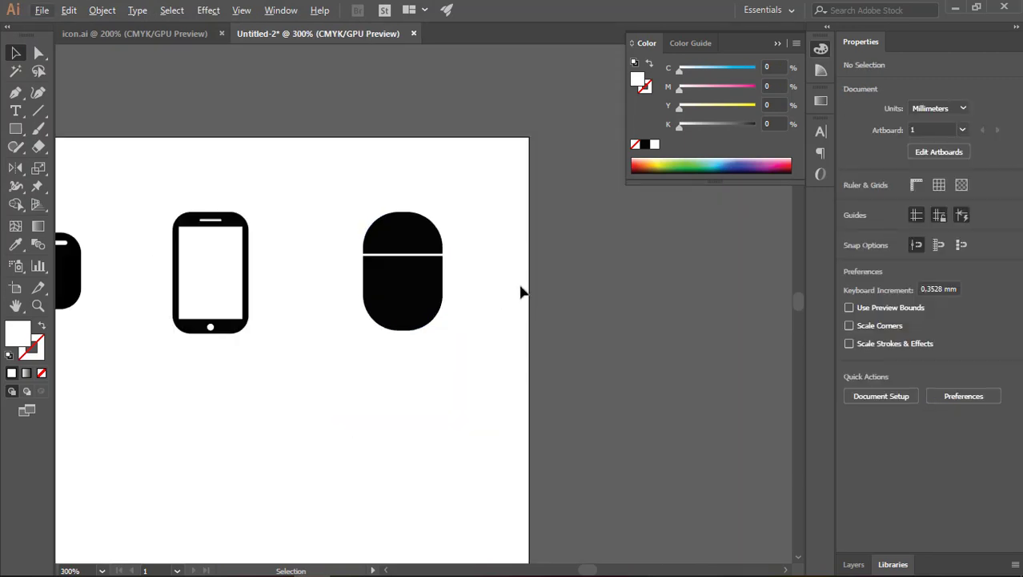
{"action": "scroll", "coordinate": [520, 290], "scroll_direction": "down", "scroll_amount": 1}
{"action": "left_click", "coordinate": [408, 296]}
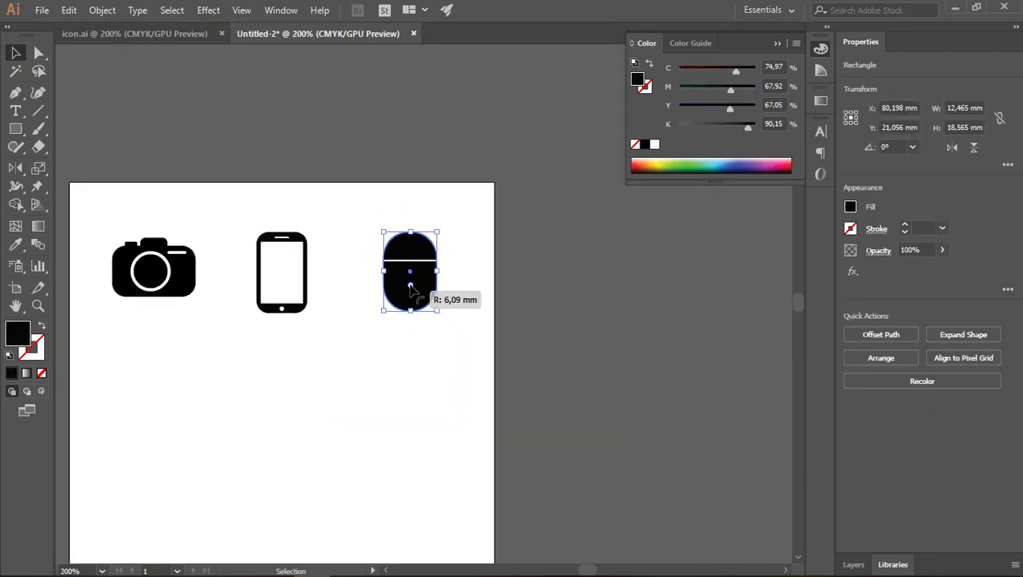
{"action": "left_click_drag", "start_coordinate": [414, 295], "coordinate": [411, 290]}
{"action": "left_click", "coordinate": [491, 314]}
Draw a narrow white scroll-wheel rectangle on the top of the mouse
{"action": "scroll", "coordinate": [458, 293], "scroll_direction": "up", "scroll_amount": 1}
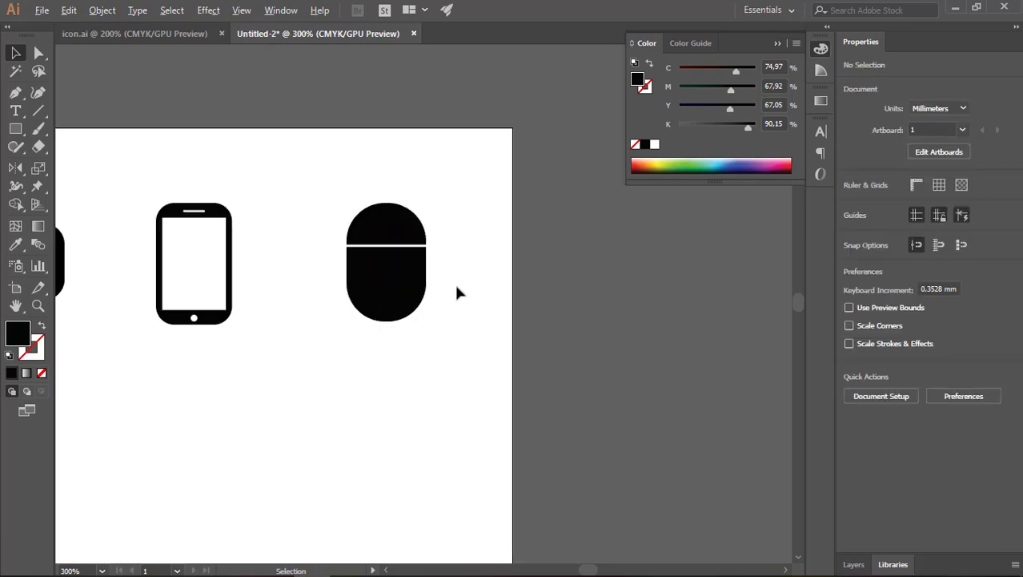
{"action": "left_click", "coordinate": [17, 132]}
{"action": "scroll", "coordinate": [408, 247], "scroll_direction": "up", "scroll_amount": 3}
{"action": "mouse_move", "coordinate": [371, 206]}
{"action": "left_mouse_down"}
{"action": "mouse_move", "coordinate": [350, 172]}
{"action": "mouse_move", "coordinate": [350, 147]}
{"action": "left_mouse_up"}
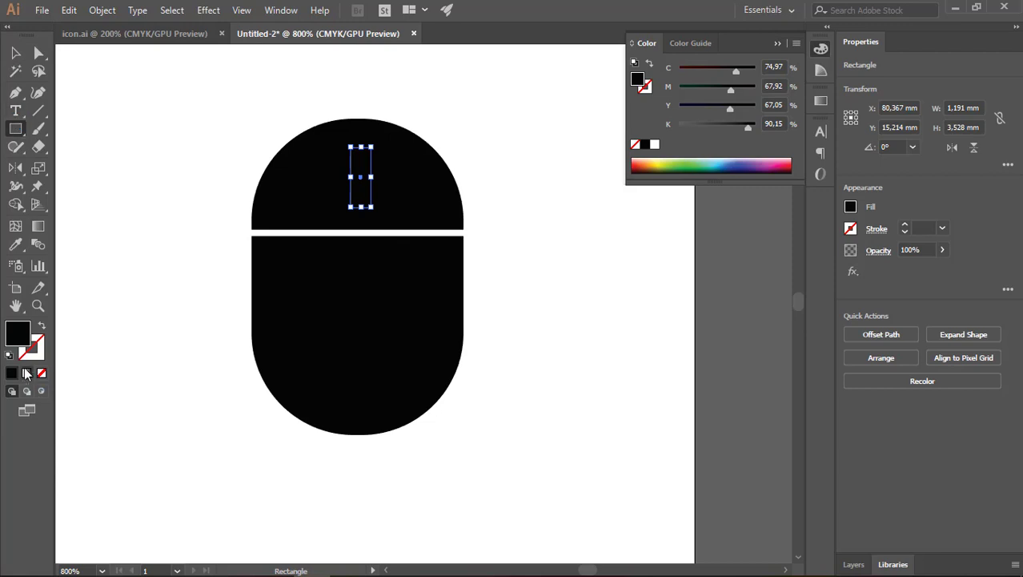
{"action": "double_click", "coordinate": [17, 333]}
{"action": "left_click_drag", "start_coordinate": [32, 120], "coordinate": [20, 55]}
{"action": "left_click", "coordinate": [372, 57]}
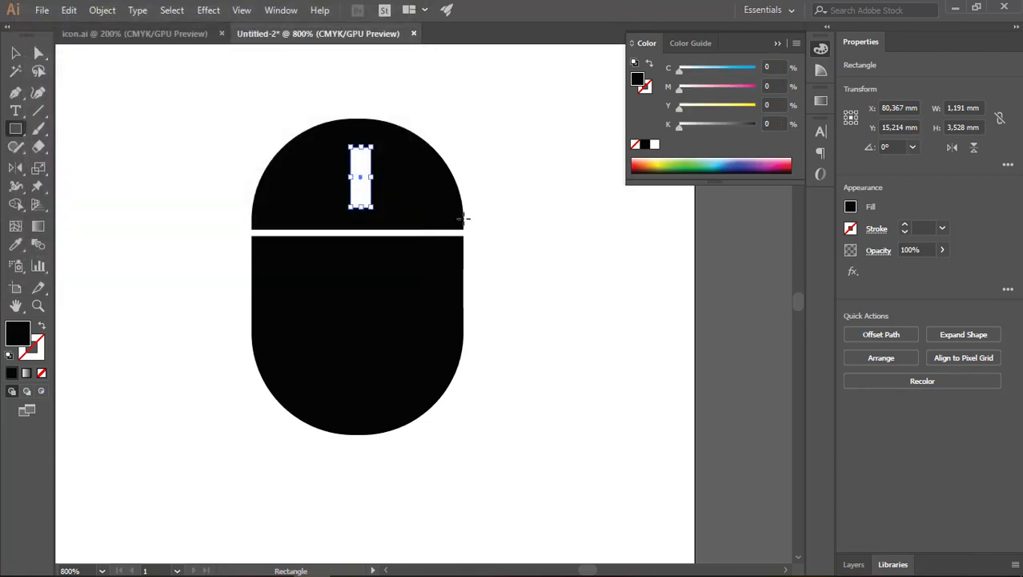
Round the corners of the small white scroll-wheel rectangle
{"action": "left_click", "coordinate": [16, 53]}
{"action": "scroll", "coordinate": [380, 177], "scroll_direction": "up", "scroll_amount": 2}
{"action": "left_click_drag", "start_coordinate": [353, 221], "coordinate": [335, 193]}
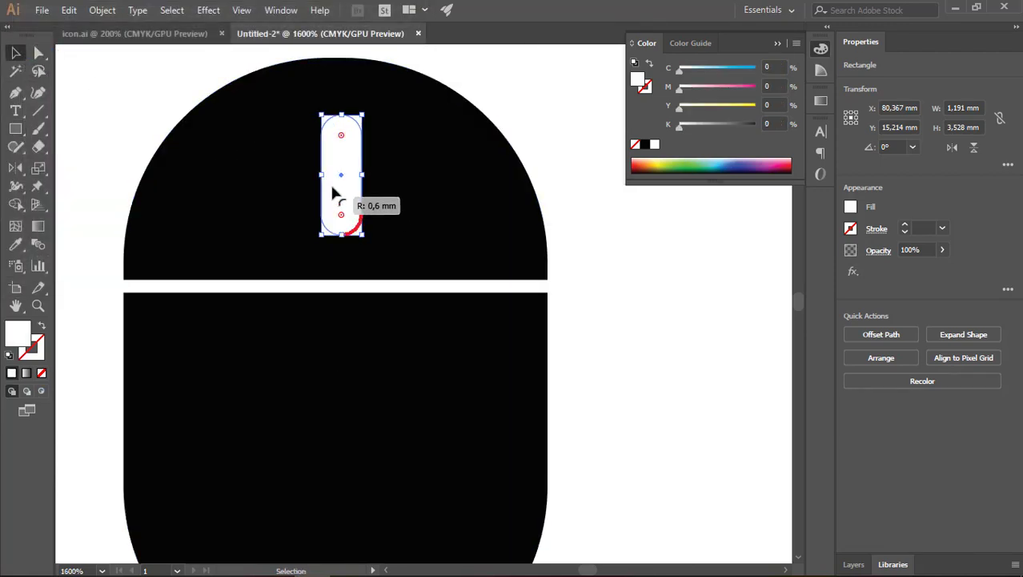
{"action": "scroll", "coordinate": [383, 246], "scroll_direction": "down", "scroll_amount": 1}
{"action": "scroll", "coordinate": [479, 396], "scroll_direction": "down", "scroll_amount": 3}
Select all mouse parts and align them to the horizontal center, undoing an accidental vertical centring
{"action": "left_click_drag", "start_coordinate": [481, 429], "coordinate": [392, 276]}
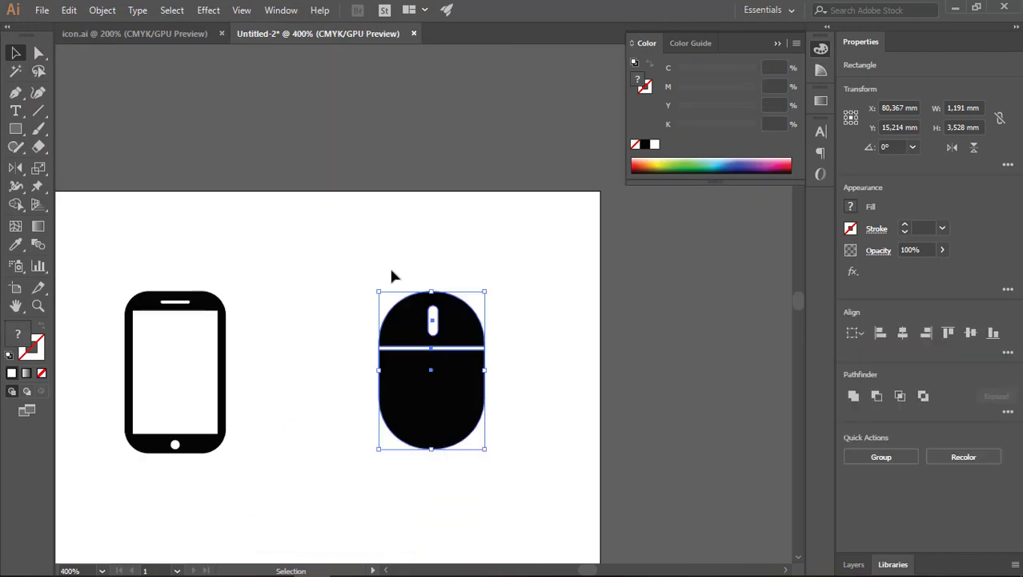
{"action": "left_click", "coordinate": [971, 332]}
{"action": "key", "text": "ctrl+z"}
{"action": "left_click", "coordinate": [902, 333]}
{"action": "left_click", "coordinate": [495, 395]}
{"action": "scroll", "coordinate": [495, 396], "scroll_direction": "up", "scroll_amount": 2}
{"action": "left_click", "coordinate": [472, 350]}
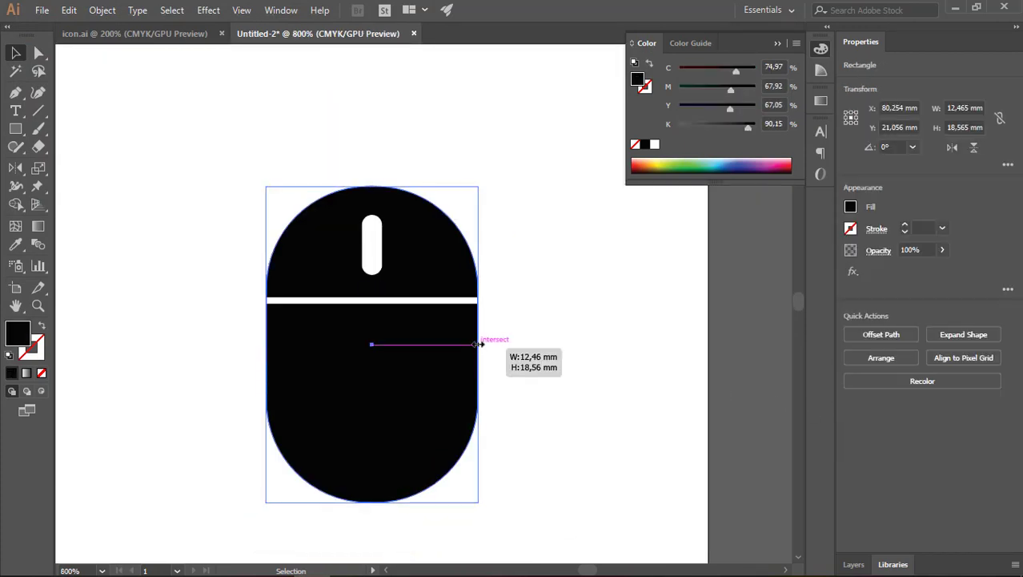
{"action": "left_click", "coordinate": [536, 358]}
{"action": "scroll", "coordinate": [534, 352], "scroll_direction": "down", "scroll_amount": 3}
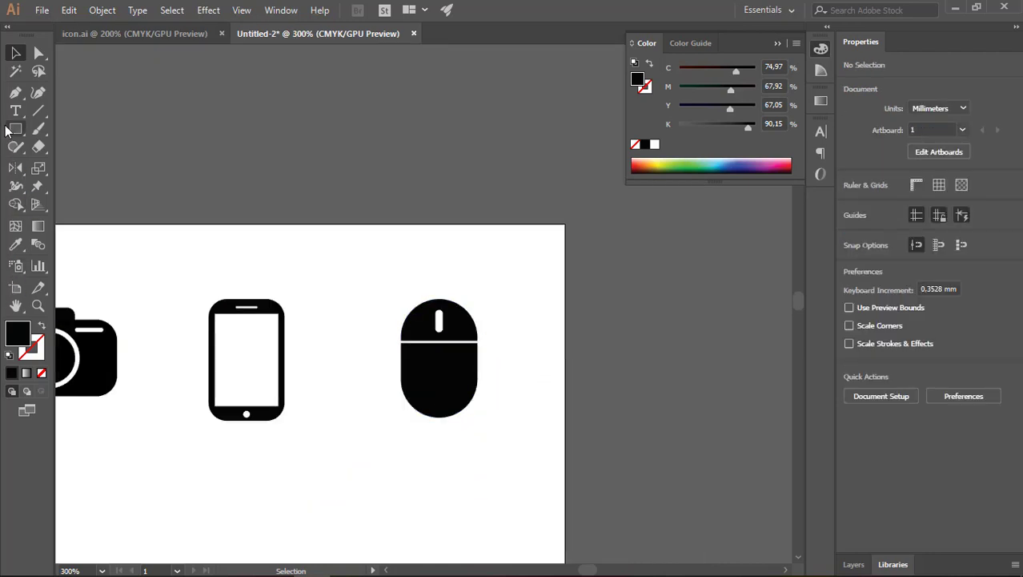
Draw a circle overlapping the mouse top and make it a black outline with no fill
{"action": "mouse_move", "coordinate": [15, 128]}
{"action": "left_mouse_down"}
{"action": "mouse_move", "coordinate": [66, 142]}
{"action": "mouse_move", "coordinate": [80, 165]}
{"action": "left_mouse_up"}
{"action": "left_click_drag", "start_coordinate": [438, 267], "coordinate": [462, 303]}
{"action": "key", "text": "v"}
{"action": "left_click", "coordinate": [37, 326]}
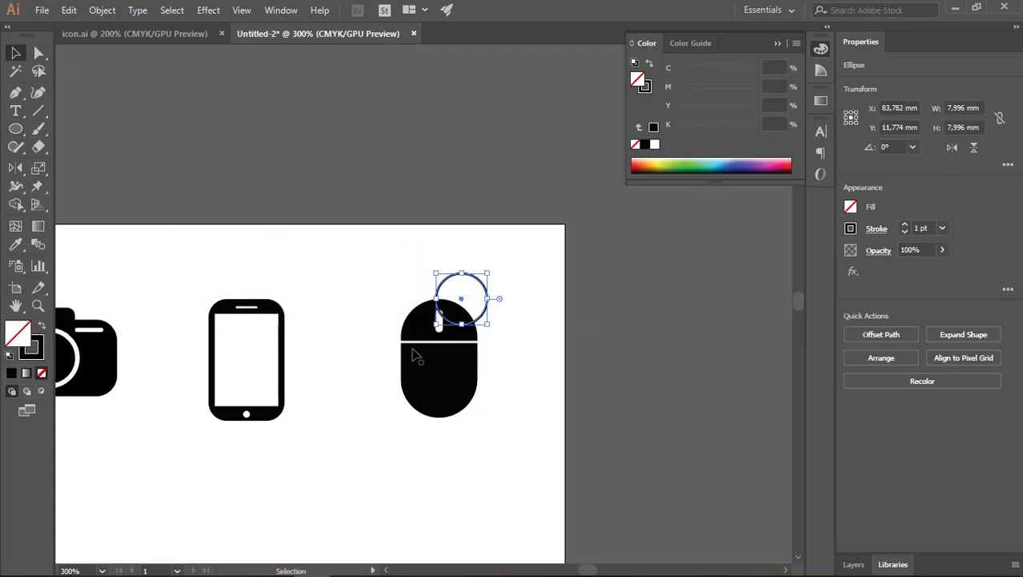
{"action": "scroll", "coordinate": [500, 319], "scroll_direction": "up", "scroll_amount": 1, "text": "alt"}
{"action": "scroll", "coordinate": [448, 300], "scroll_direction": "up", "scroll_amount": 2, "text": "alt"}
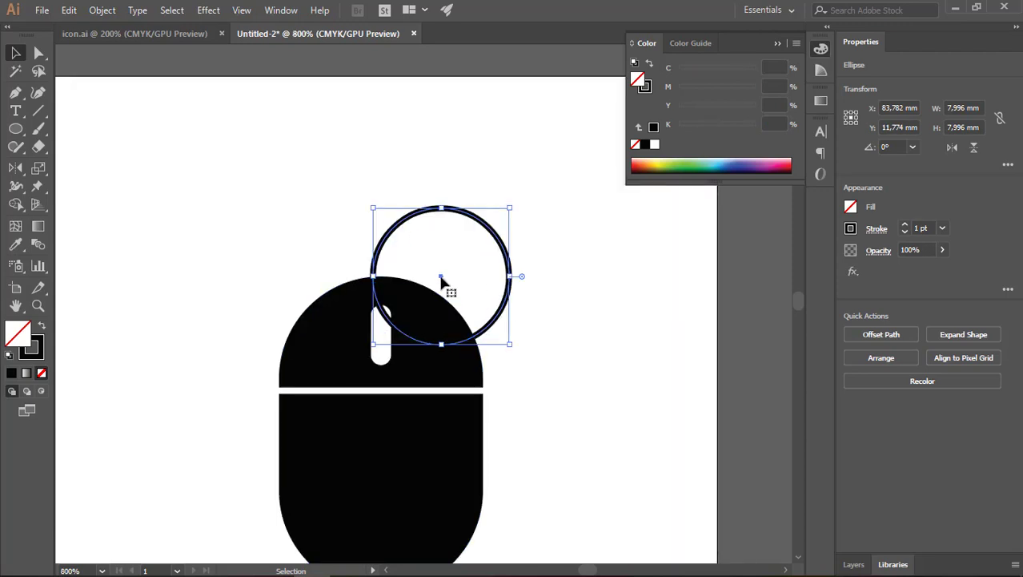
{"action": "left_click_drag", "start_coordinate": [443, 279], "coordinate": [441, 273]}
Delete the circle's bottom and right anchor points to leave a quarter arc
{"action": "left_click", "coordinate": [39, 54]}
{"action": "left_click", "coordinate": [441, 343]}
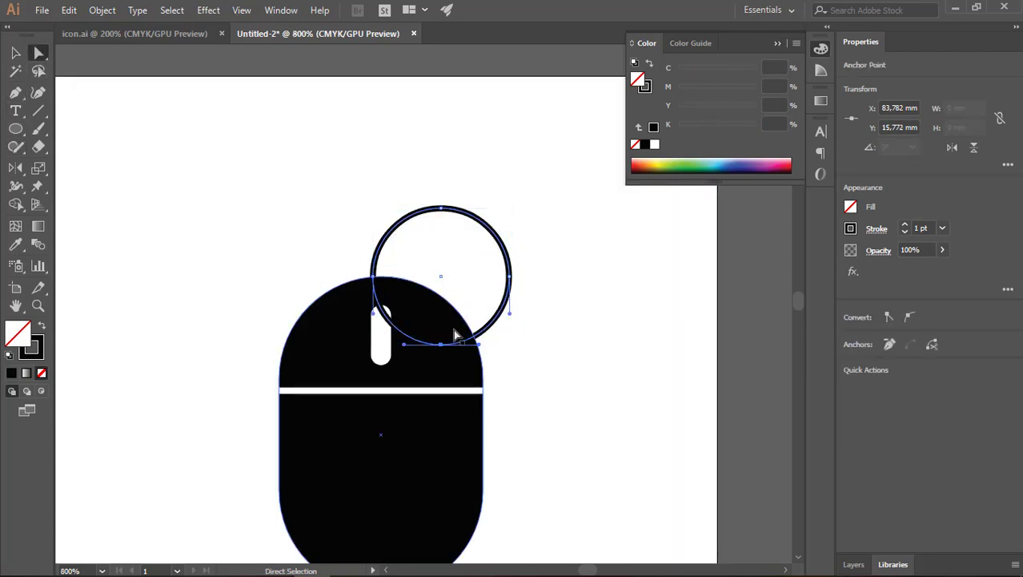
{"action": "key", "text": "Delete"}
{"action": "left_click", "coordinate": [510, 274]}
{"action": "key", "text": "Delete"}
{"action": "left_click", "coordinate": [533, 290]}
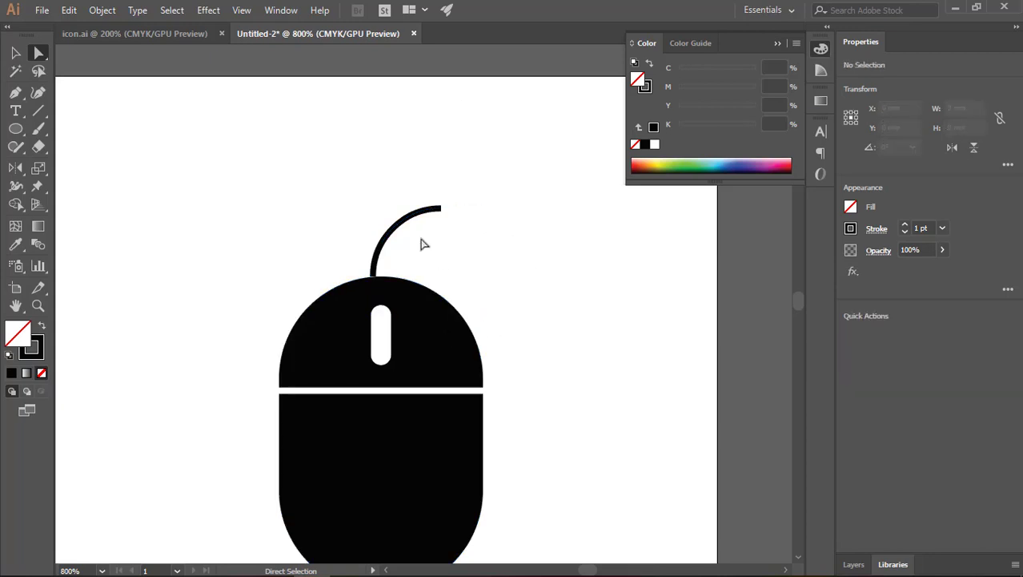
{"action": "left_click", "coordinate": [14, 54]}
Check the cable arc above the mouse and zoom out to the whole artboard
{"action": "left_click", "coordinate": [400, 230]}
{"action": "left_click", "coordinate": [361, 440]}
{"action": "key", "text": "ctrl+minus"}
{"action": "key", "text": "ctrl+minus"}
{"action": "key", "text": "ctrl+minus"}
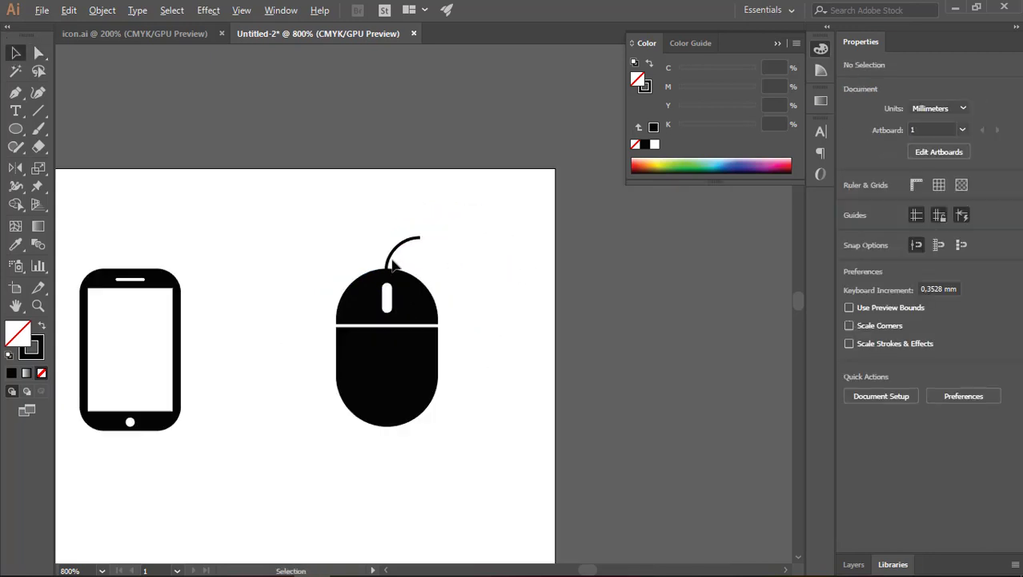
{"action": "scroll", "coordinate": [361, 439], "scroll_direction": "up", "scroll_amount": 1}
{"action": "left_click", "coordinate": [402, 195]}
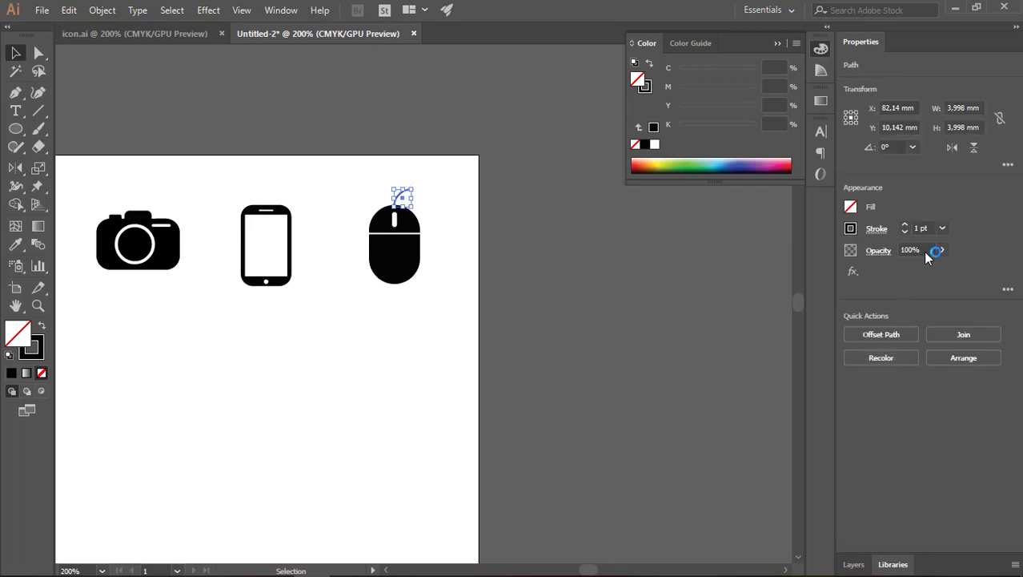
{"action": "left_click", "coordinate": [522, 308]}
{"action": "key", "text": "ctrl+minus"}
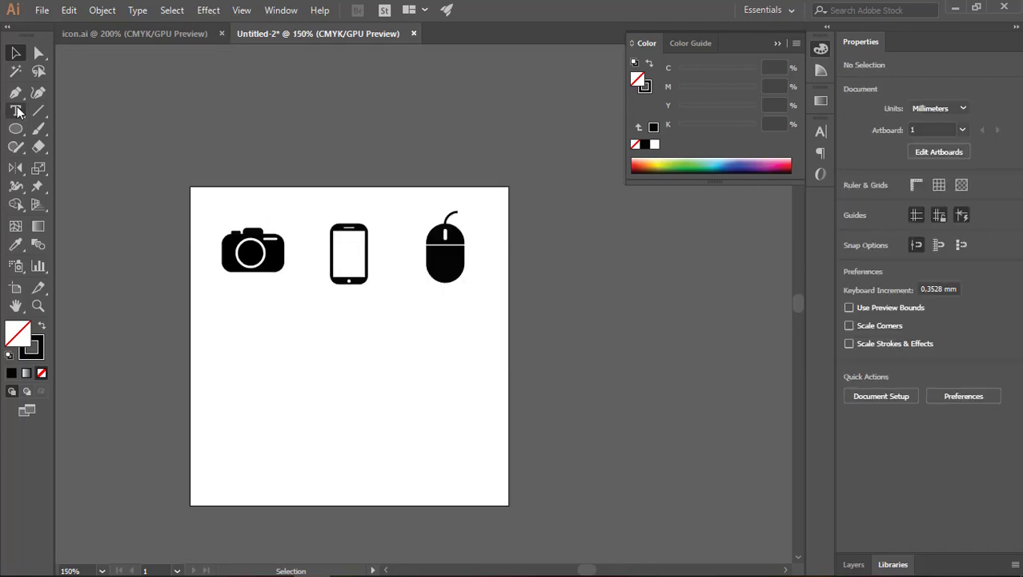
Draw a small black rectangle with no stroke under the camera icon and nudge it into place
{"action": "left_click_drag", "start_coordinate": [16, 129], "coordinate": [80, 130]}
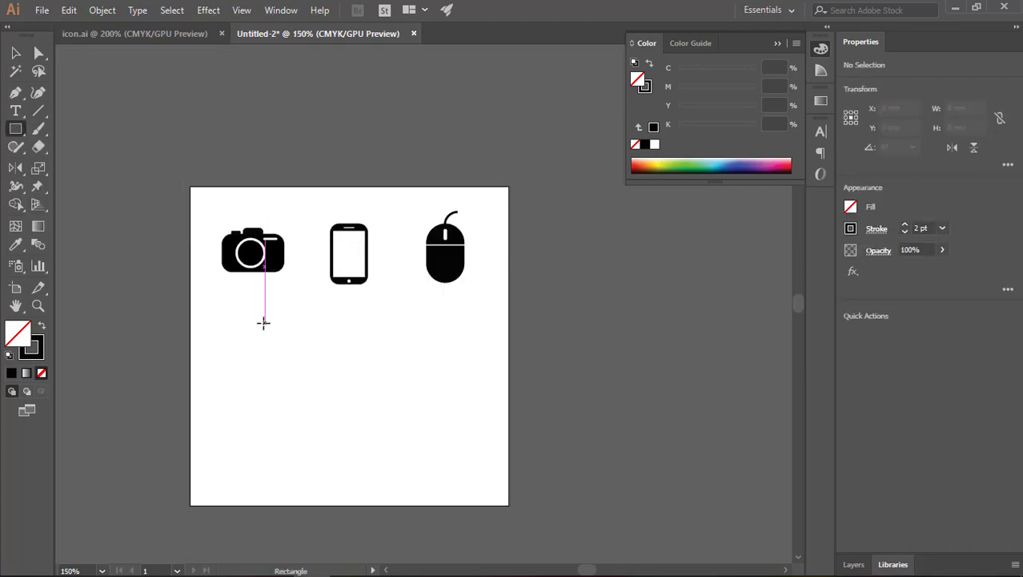
{"action": "left_click_drag", "start_coordinate": [261, 323], "coordinate": [236, 315]}
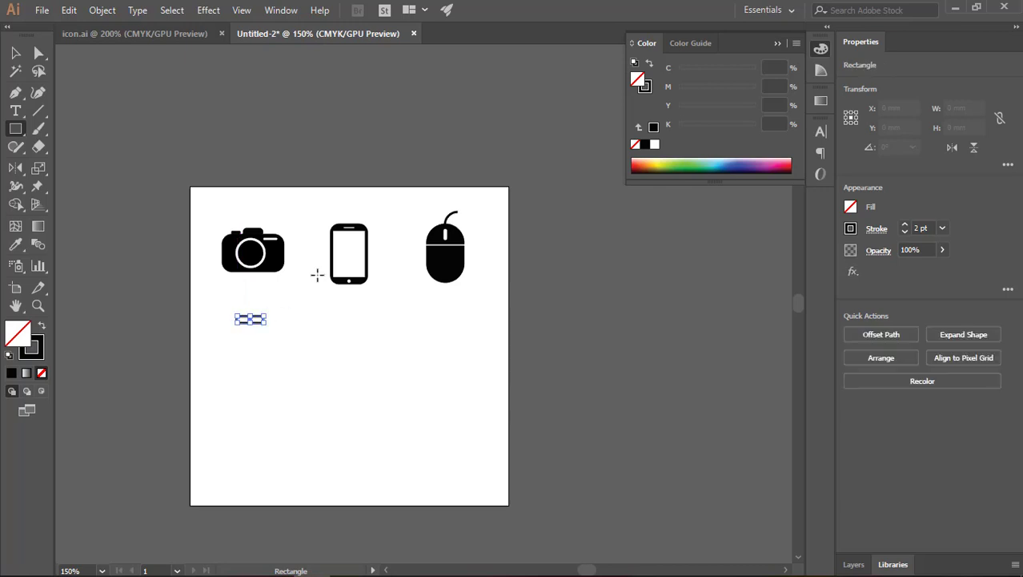
{"action": "left_click", "coordinate": [42, 325]}
{"action": "left_click", "coordinate": [16, 52]}
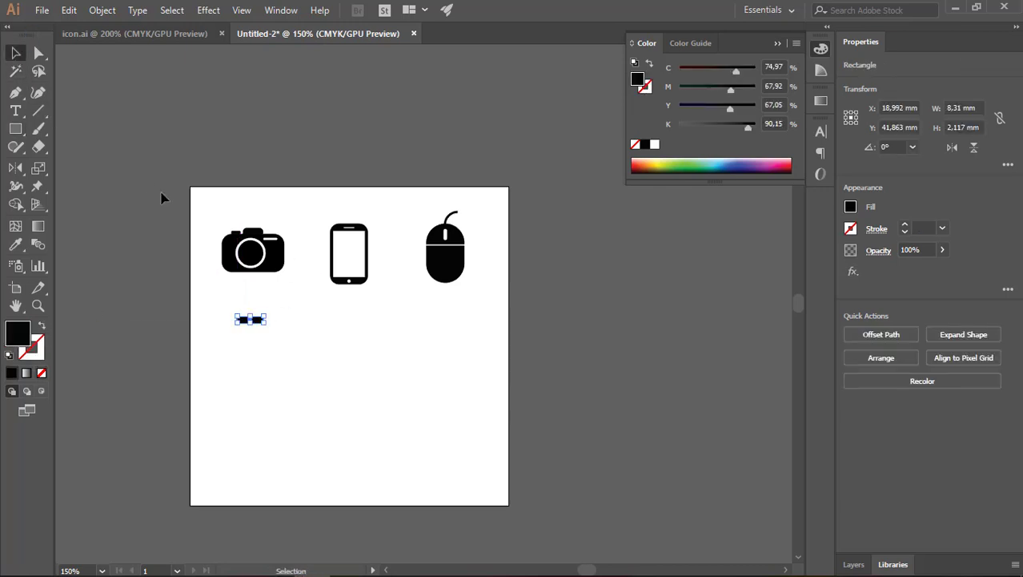
{"action": "key", "text": "ctrl+plus"}
{"action": "key", "text": "ctrl+plus"}
{"action": "left_click_drag", "start_coordinate": [244, 263], "coordinate": [246, 261]}
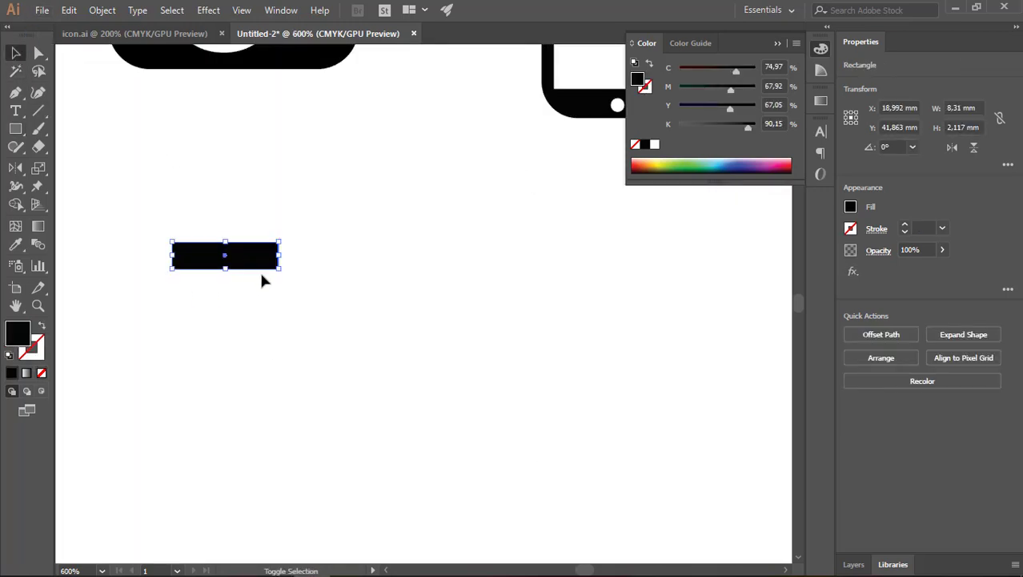
{"action": "scroll", "coordinate": [244, 265], "scroll_direction": "down", "scroll_amount": 2, "text": "alt"}
{"action": "scroll", "coordinate": [262, 281], "scroll_direction": "up", "scroll_amount": 1, "text": "alt"}
{"action": "scroll", "coordinate": [232, 268], "scroll_direction": "up", "scroll_amount": 2, "text": "alt"}
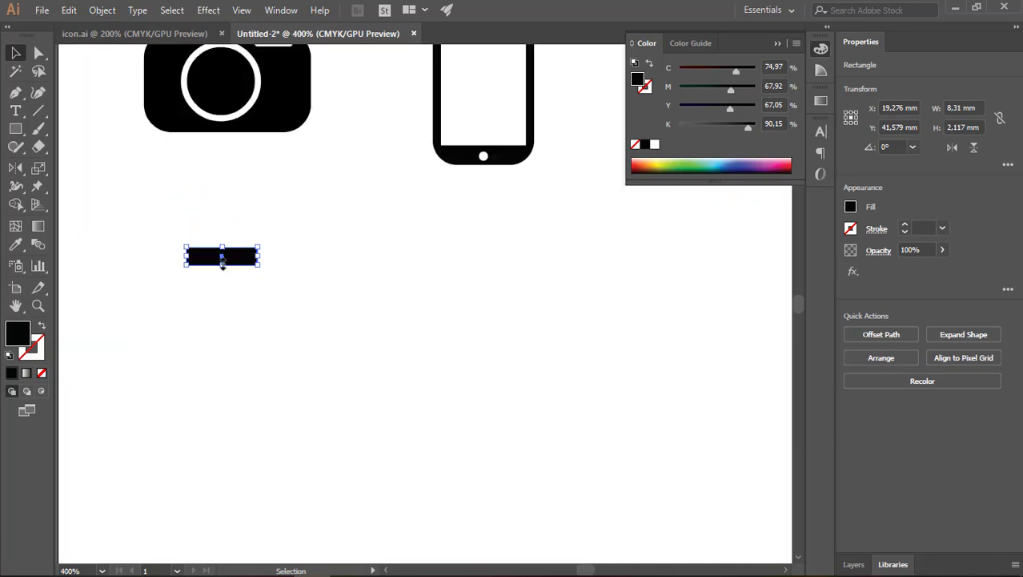
Narrow the bar, duplicate it downward as a taller bar, and select both bars' right-edge anchors
{"action": "mouse_move", "coordinate": [186, 257]}
{"action": "left_mouse_down"}
{"action": "mouse_move", "coordinate": [223, 285]}
{"action": "mouse_move", "coordinate": [224, 327]}
{"action": "left_mouse_up"}
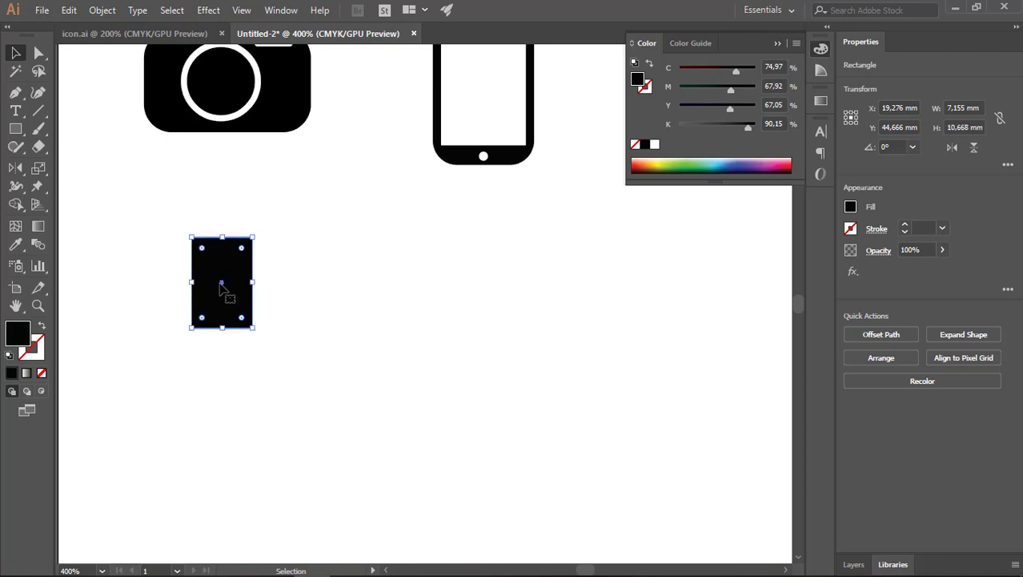
{"action": "mouse_move", "coordinate": [229, 279]}
{"action": "left_mouse_down"}
{"action": "mouse_move", "coordinate": [229, 331]}
{"action": "mouse_move", "coordinate": [234, 298]}
{"action": "left_mouse_up"}
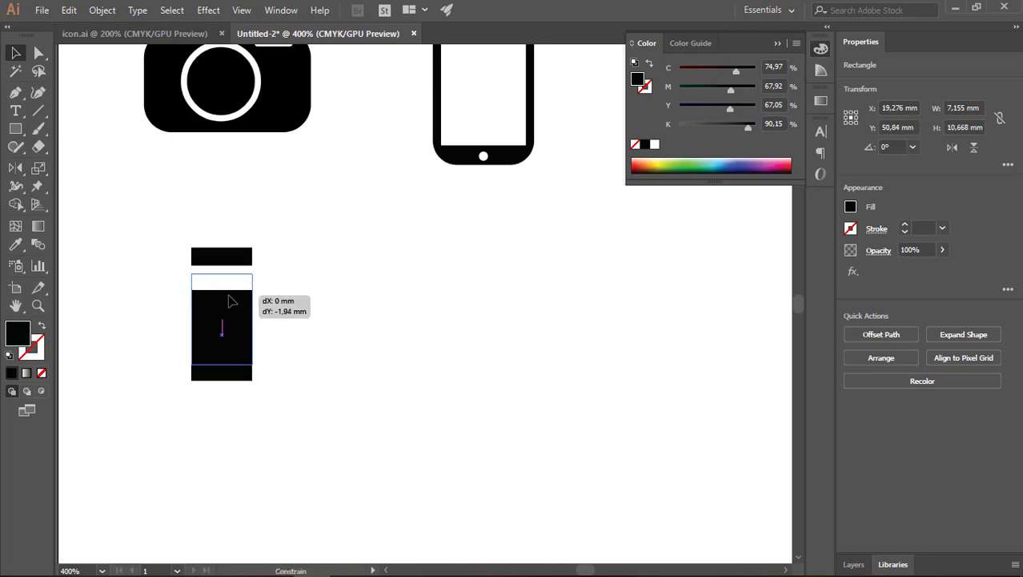
{"action": "left_click", "coordinate": [308, 311]}
{"action": "key", "text": "ctrl+0"}
{"action": "key", "text": "ctrl+plus"}
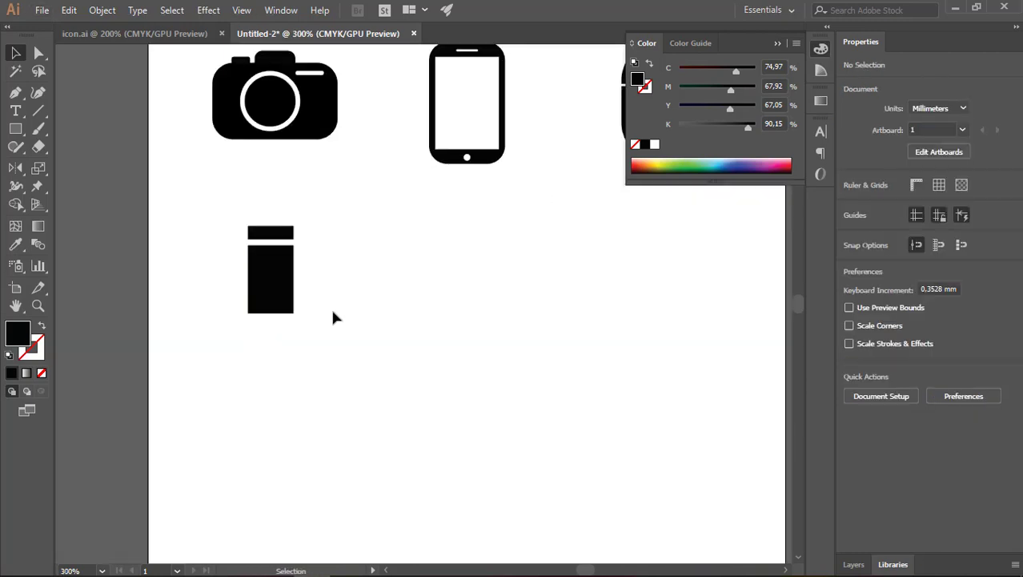
{"action": "left_click", "coordinate": [38, 53]}
{"action": "left_click_drag", "start_coordinate": [281, 202], "coordinate": [283, 200]}
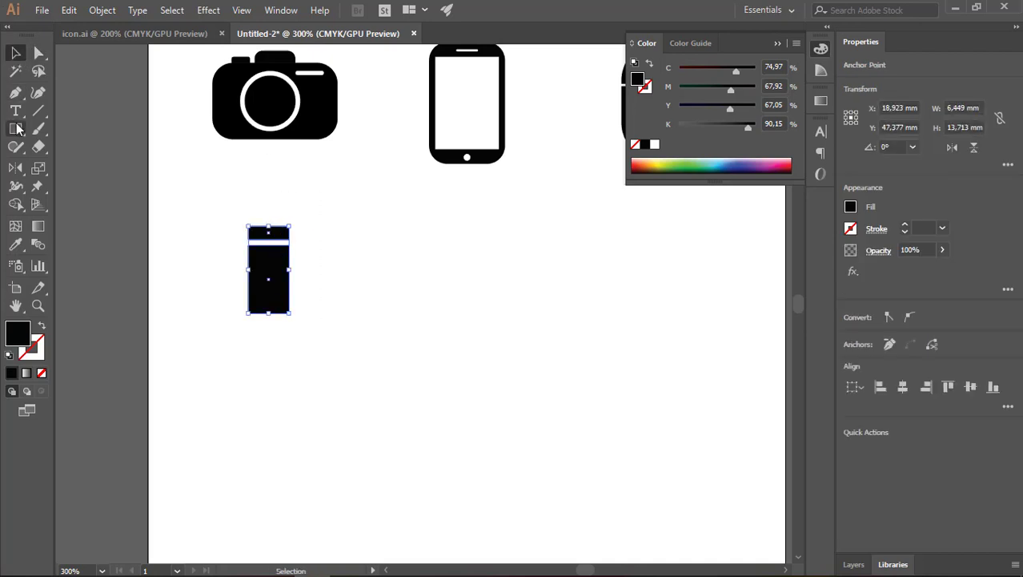
Create a 3-point star triangle, shrink it and place it beneath the bars
{"action": "left_click_drag", "start_coordinate": [15, 129], "coordinate": [56, 200]}
{"action": "left_click", "coordinate": [233, 205]}
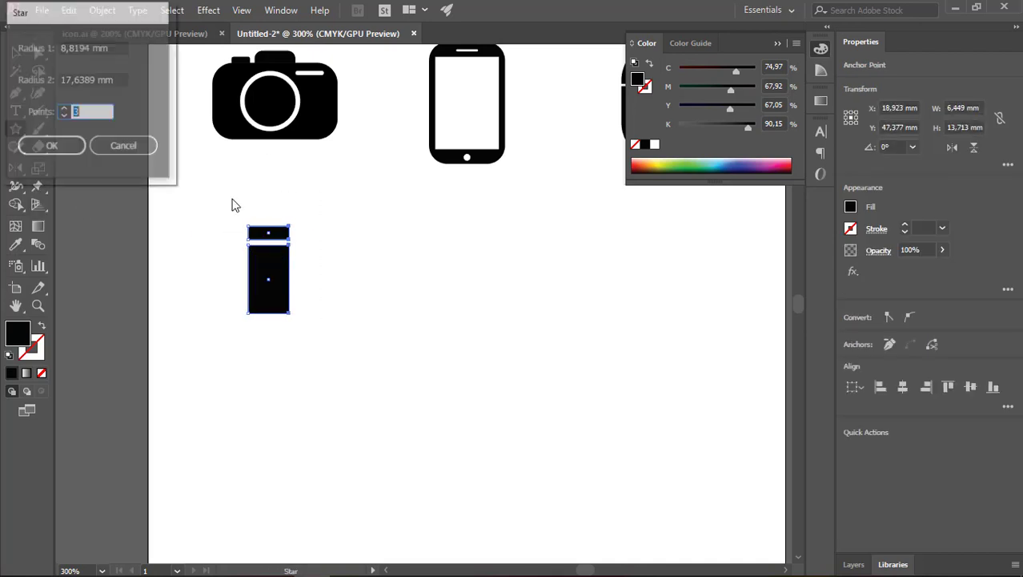
{"action": "left_click", "coordinate": [72, 145]}
{"action": "key", "text": "v"}
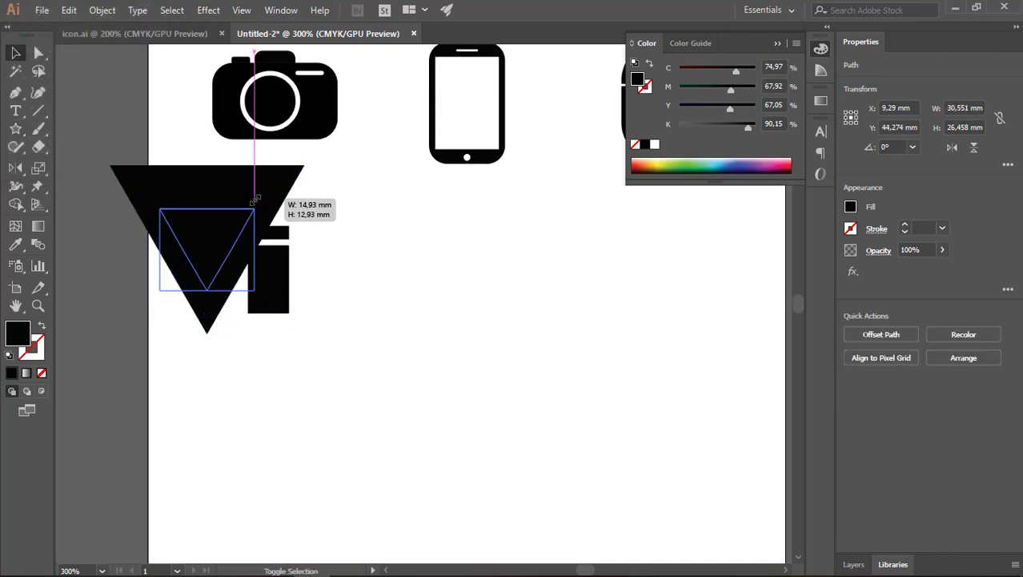
{"action": "mouse_move", "coordinate": [308, 163]}
{"action": "left_mouse_down"}
{"action": "mouse_move", "coordinate": [251, 212]}
{"action": "mouse_move", "coordinate": [273, 308]}
{"action": "mouse_move", "coordinate": [285, 302]}
{"action": "mouse_move", "coordinate": [271, 319]}
{"action": "mouse_move", "coordinate": [247, 322]}
{"action": "left_mouse_up"}
{"action": "left_click", "coordinate": [311, 313]}
{"action": "key", "text": "ctrl+minus"}
{"action": "left_click", "coordinate": [333, 312]}
{"action": "key", "text": "ctrl+plus"}
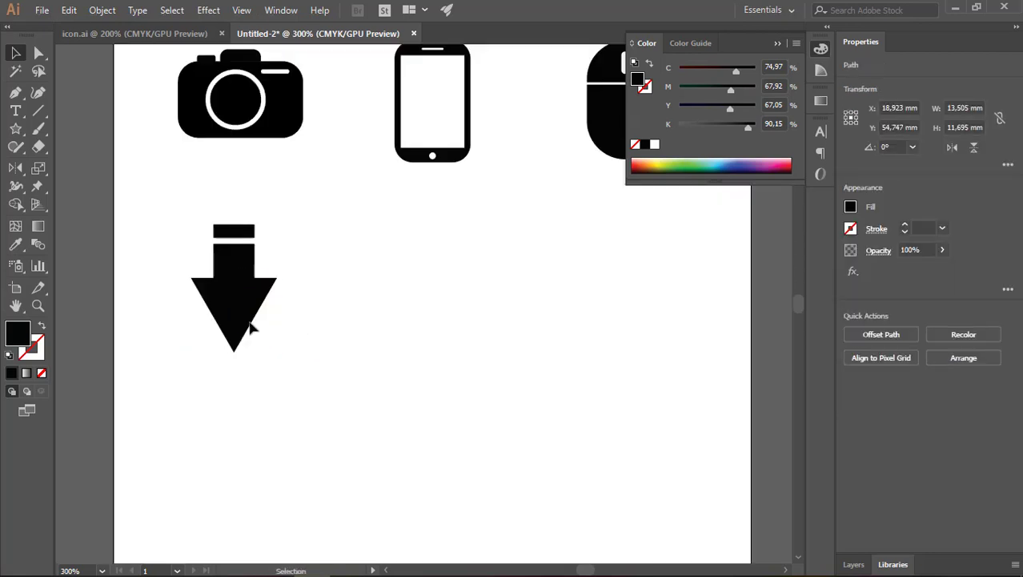
{"action": "left_click", "coordinate": [256, 328]}
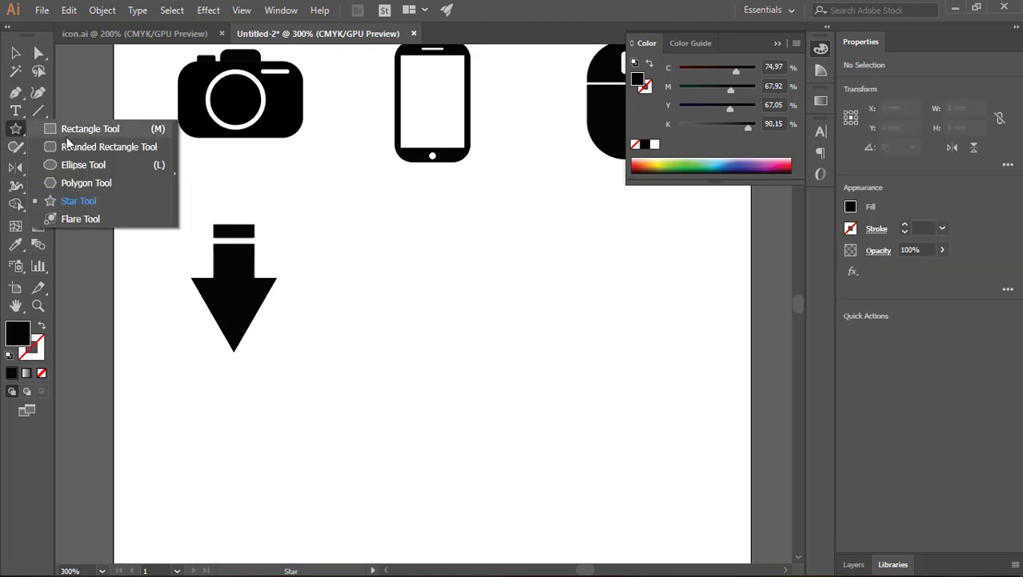
Draw a rectangle across the triangle's lower half, narrow it, and make it an unfilled outline
{"action": "left_click_drag", "start_coordinate": [15, 128], "coordinate": [80, 126]}
{"action": "left_click_drag", "start_coordinate": [165, 300], "coordinate": [298, 363]}
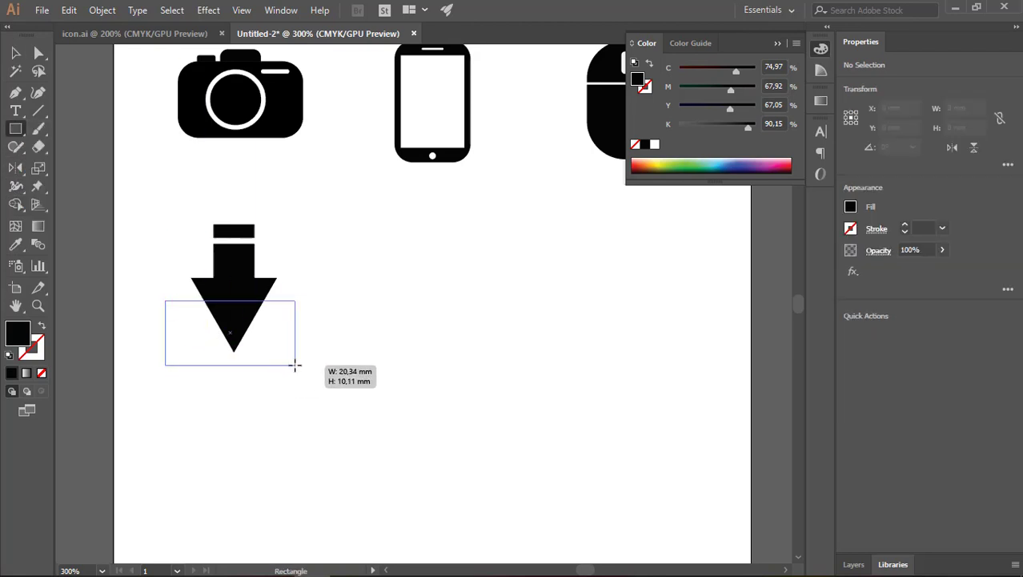
{"action": "left_click_drag", "start_coordinate": [164, 331], "coordinate": [178, 331]}
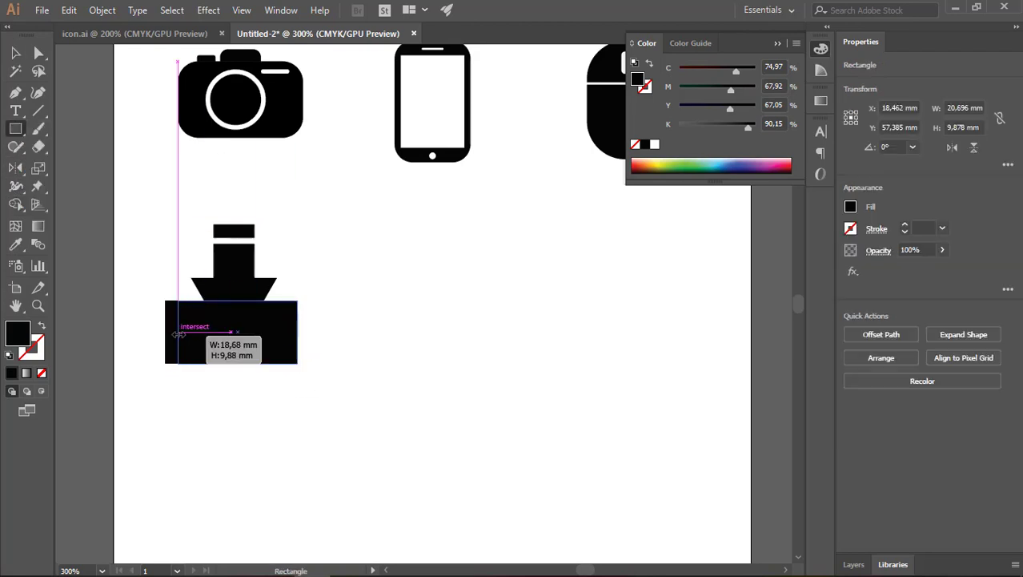
{"action": "left_click", "coordinate": [42, 329]}
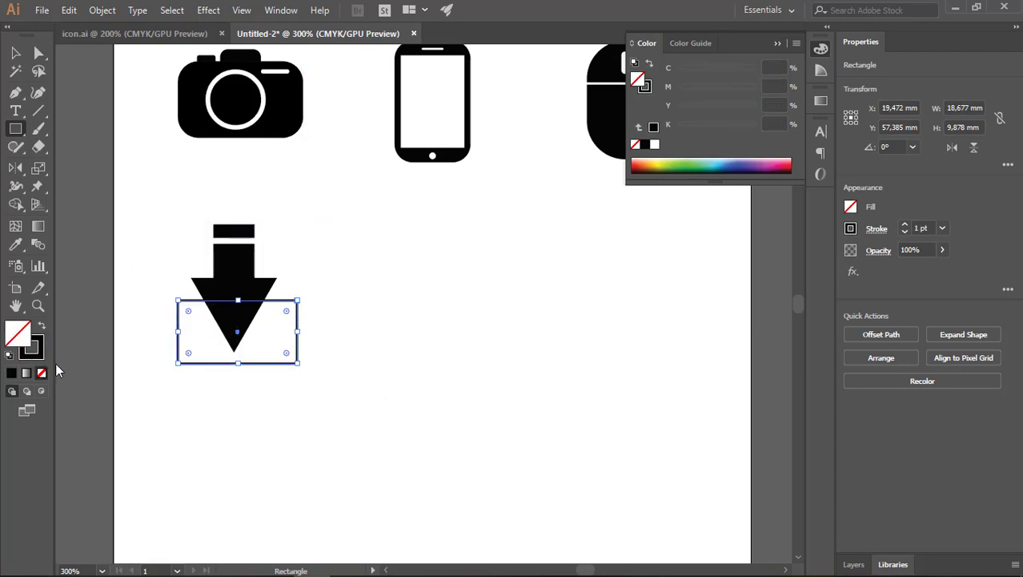
{"action": "left_click", "coordinate": [38, 53]}
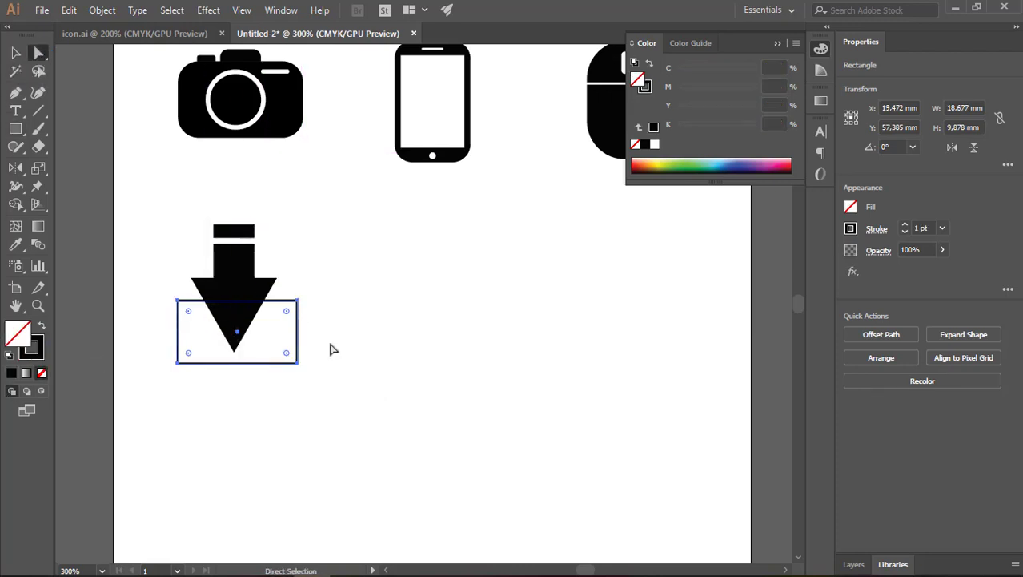
{"action": "left_click", "coordinate": [297, 301]}
{"action": "left_click", "coordinate": [19, 53]}
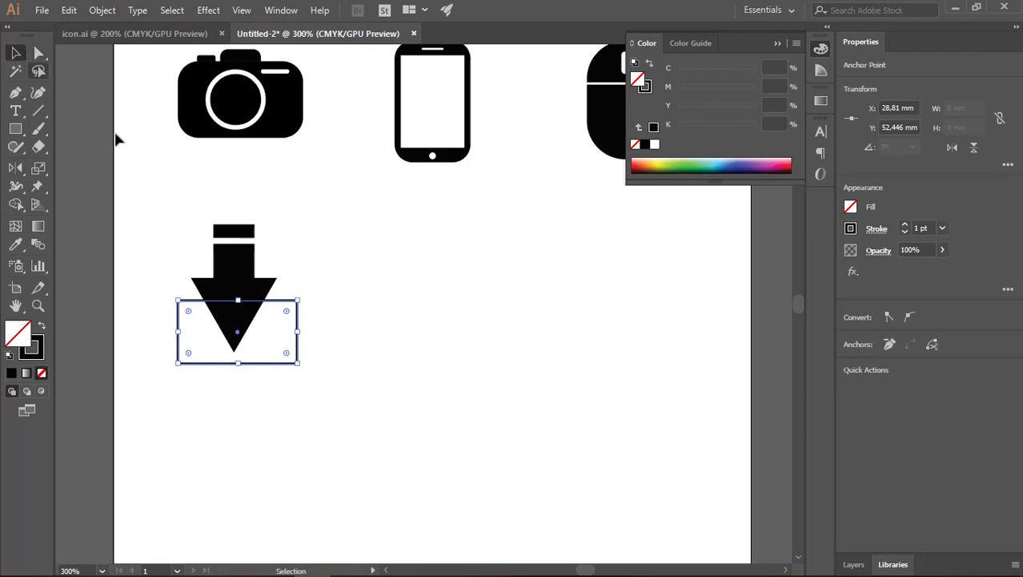
{"action": "left_click", "coordinate": [38, 53]}
{"action": "scroll", "coordinate": [298, 343], "scroll_direction": "up", "scroll_amount": 2}
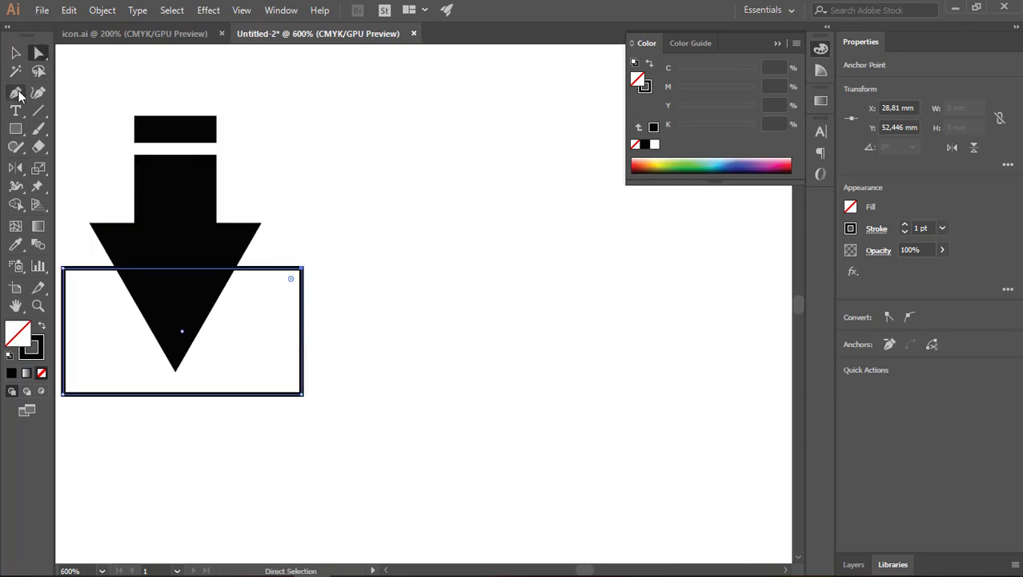
Add an anchor point on the right edge, reshape into an open-topped tray, and thicken its stroke
{"action": "left_click_drag", "start_coordinate": [19, 95], "coordinate": [80, 105]}
{"action": "left_click", "coordinate": [303, 331]}
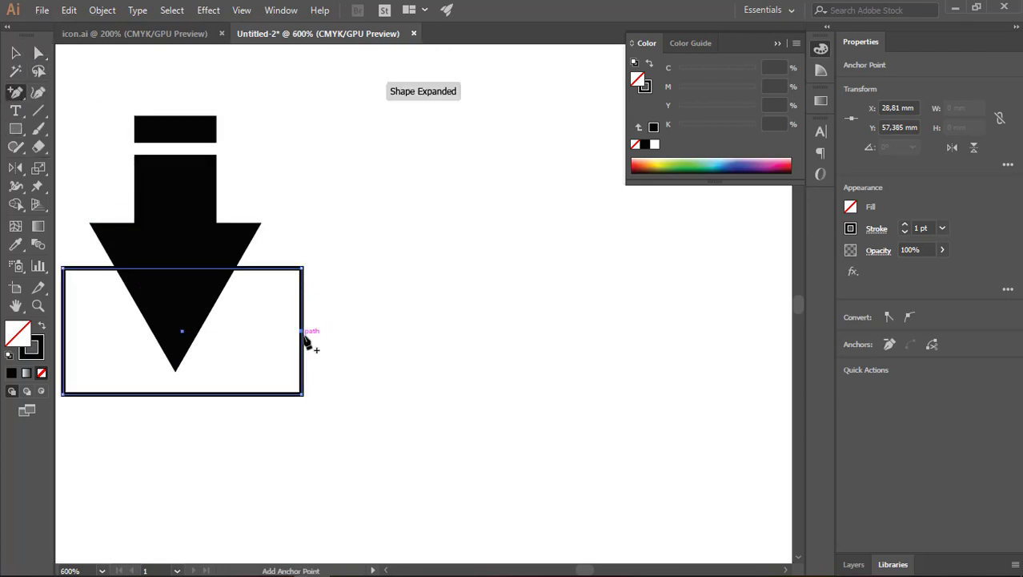
{"action": "scroll", "coordinate": [304, 337], "scroll_direction": "down", "scroll_amount": 2}
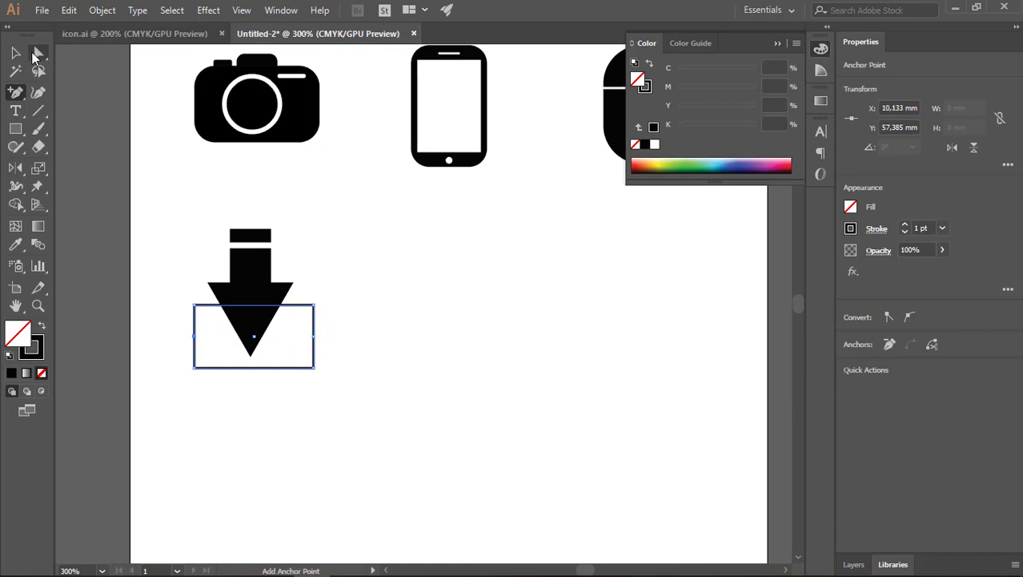
{"action": "left_click_drag", "start_coordinate": [194, 305], "coordinate": [273, 302]}
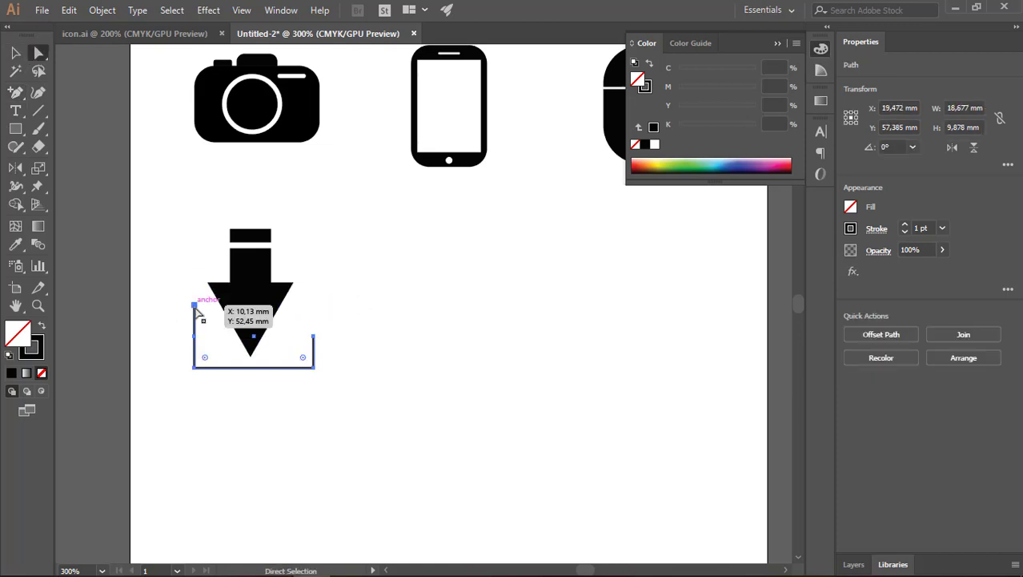
{"action": "left_click", "coordinate": [906, 225]}
{"action": "left_click", "coordinate": [905, 225]}
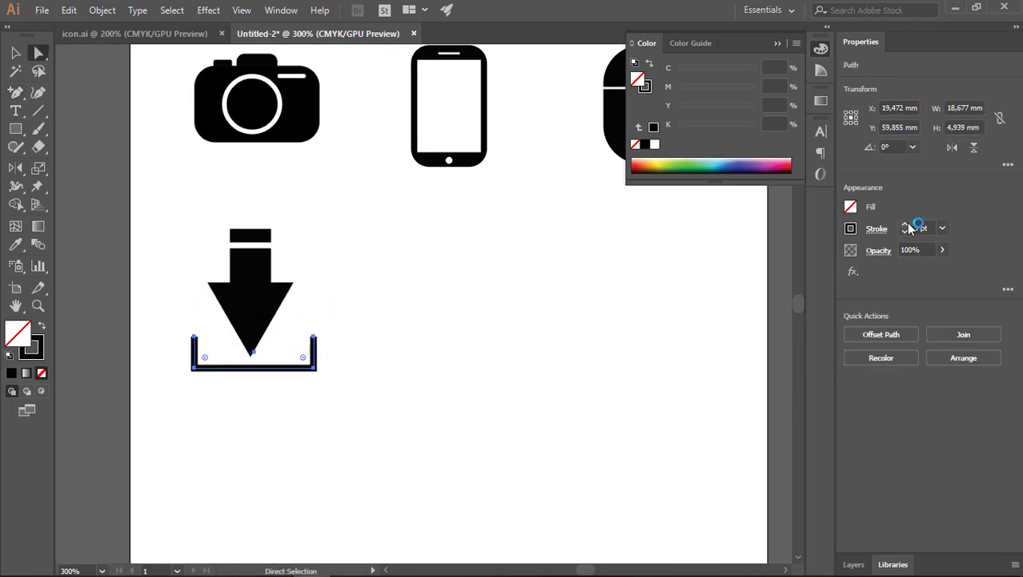
{"action": "key", "text": "v"}
{"action": "left_click", "coordinate": [354, 327]}
{"action": "key", "text": "ctrl+minus"}
{"action": "key", "text": "ctrl+minus"}
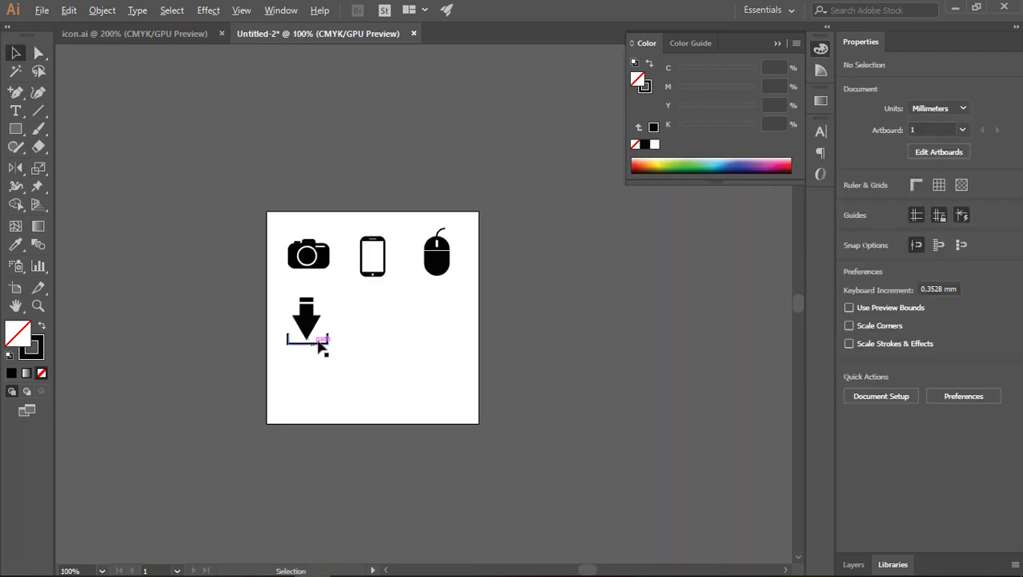
Draw a solid black circle beside the download icon, nudged up and slightly shrunk
{"action": "key", "text": "ctrl+plus"}
{"action": "left_click_drag", "start_coordinate": [15, 128], "coordinate": [92, 171]}
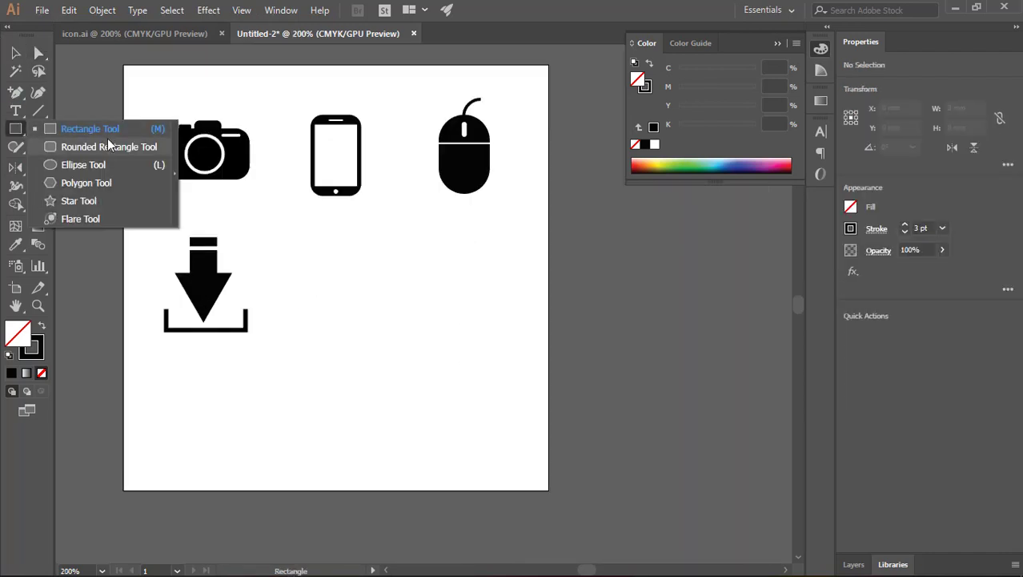
{"action": "left_click", "coordinate": [94, 168]}
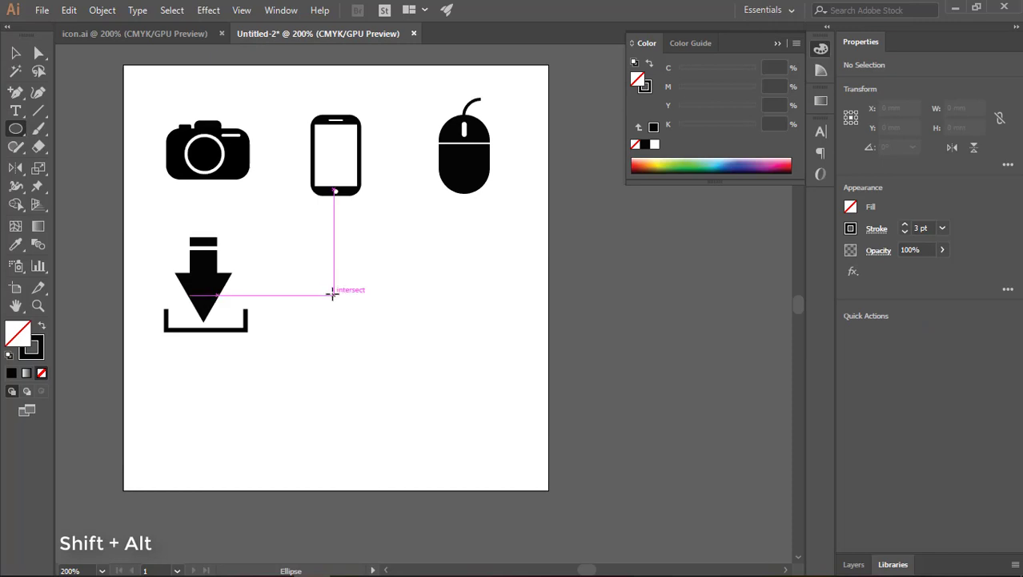
{"action": "left_click_drag", "start_coordinate": [333, 294], "coordinate": [377, 338]}
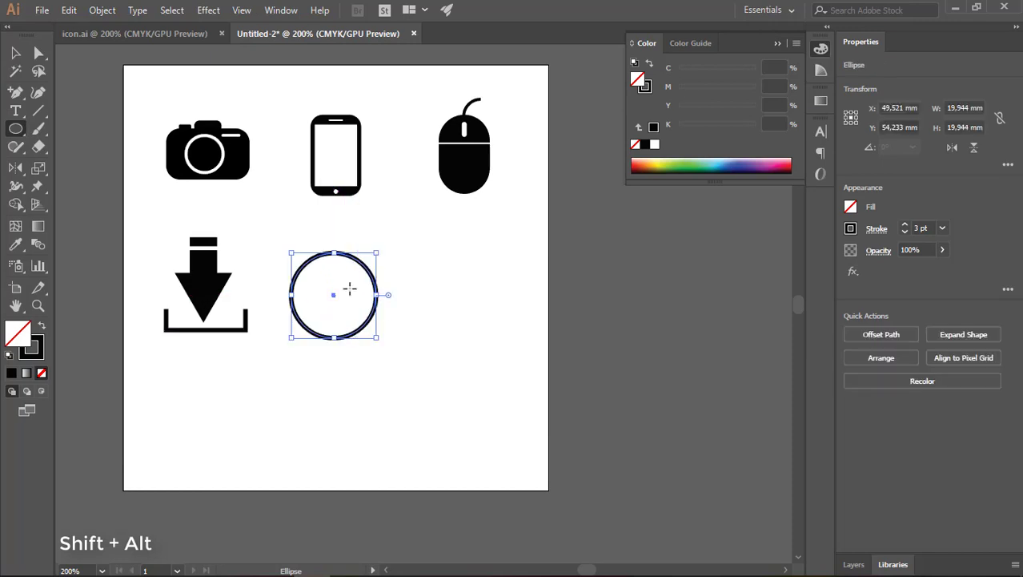
{"action": "left_click", "coordinate": [16, 53]}
{"action": "left_click_drag", "start_coordinate": [334, 298], "coordinate": [334, 292]}
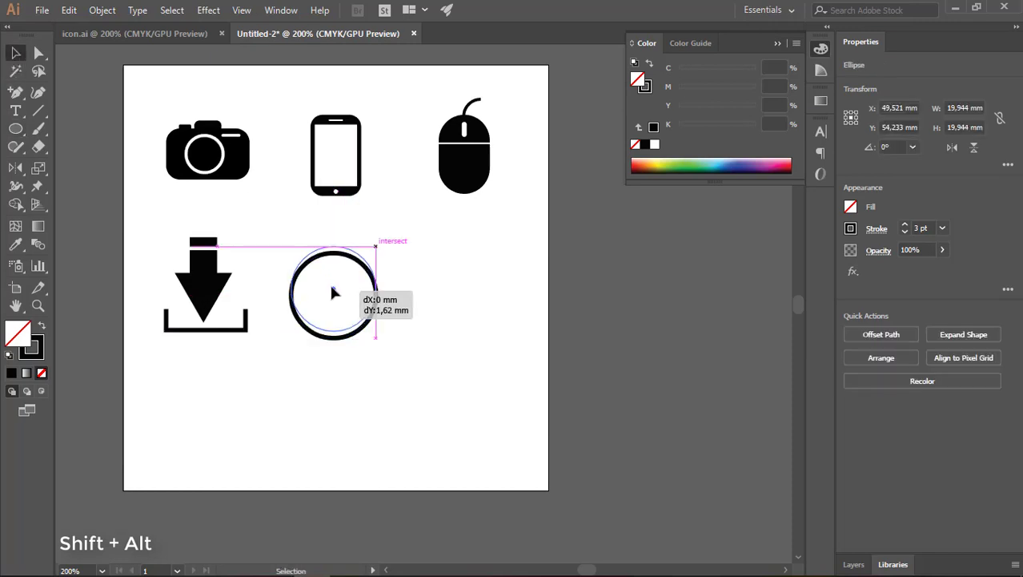
{"action": "mouse_move", "coordinate": [376, 249]}
{"action": "left_mouse_down"}
{"action": "mouse_move", "coordinate": [345, 284]}
{"action": "mouse_move", "coordinate": [364, 260]}
{"action": "left_mouse_up"}
{"action": "left_click", "coordinate": [42, 324]}
Give the inner circle a white stroke with no fill
{"action": "left_click", "coordinate": [42, 325]}
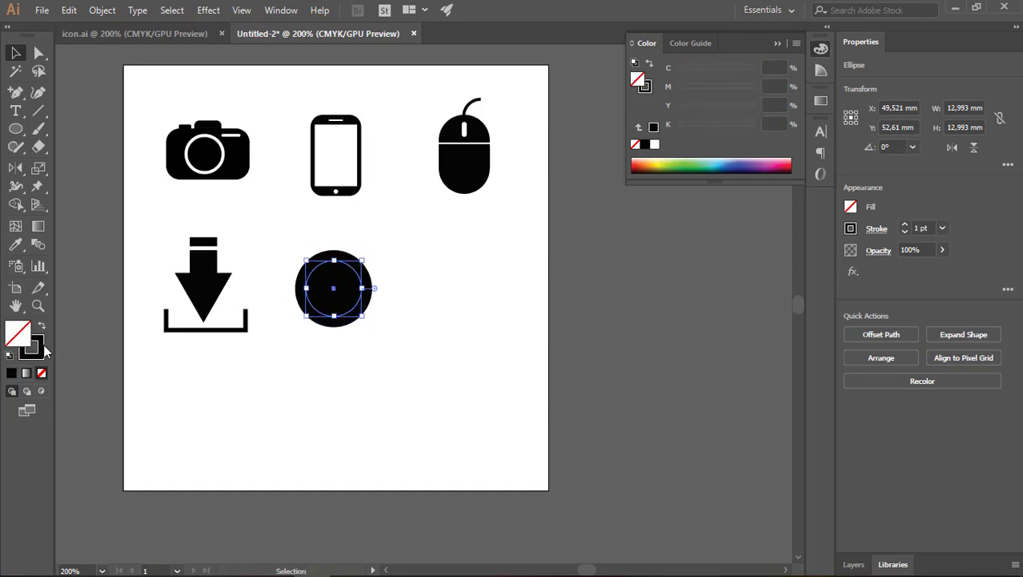
{"action": "double_click", "coordinate": [32, 349]}
{"action": "left_click_drag", "start_coordinate": [76, 144], "coordinate": [18, 53]}
{"action": "left_click", "coordinate": [353, 58]}
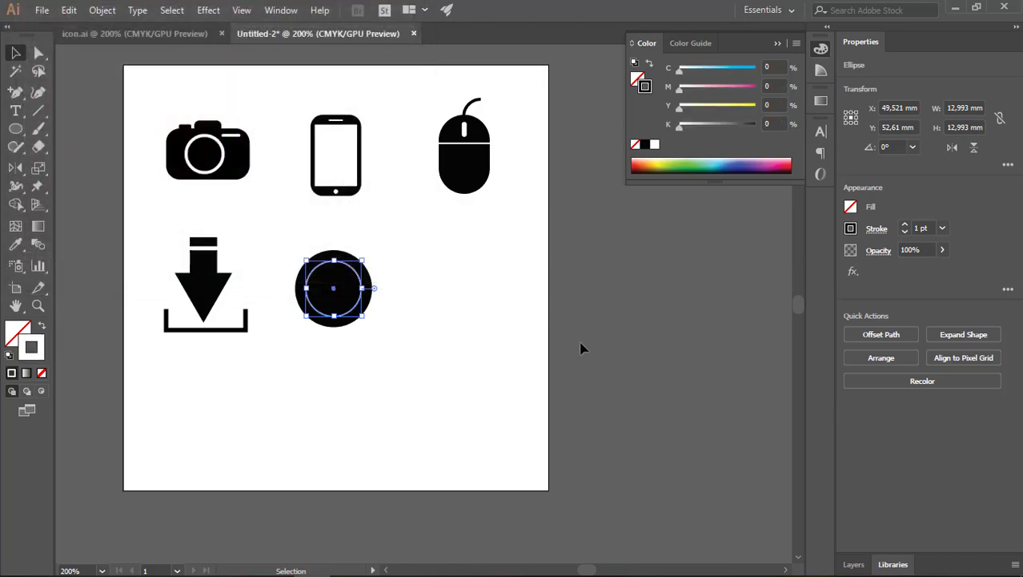
{"action": "left_click", "coordinate": [513, 311]}
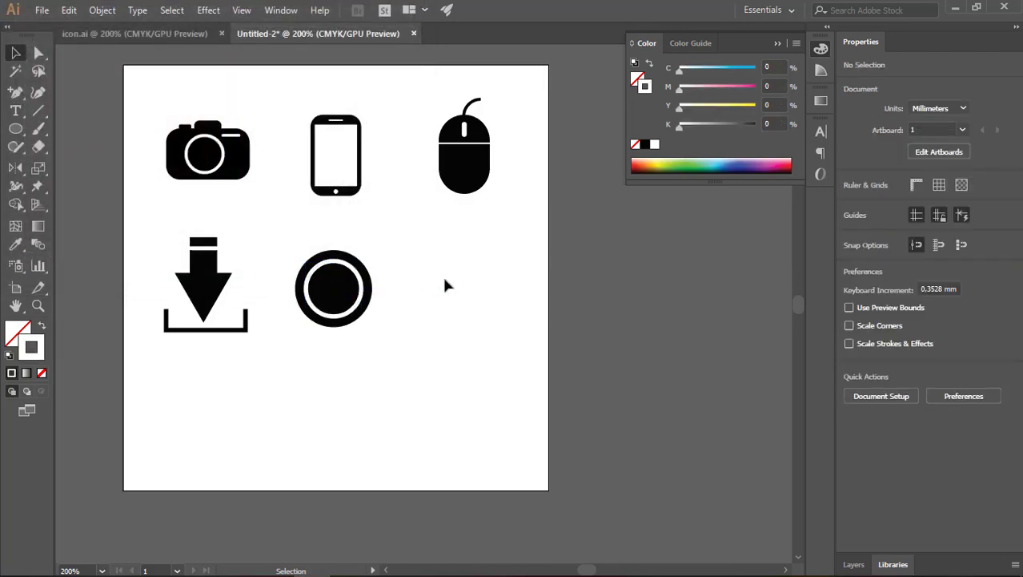
{"action": "left_click", "coordinate": [358, 267]}
Add an anchor point on the white ring and delete its top segment to open a gap
{"action": "key", "text": "ctrl+plus"}
{"action": "left_click", "coordinate": [15, 91]}
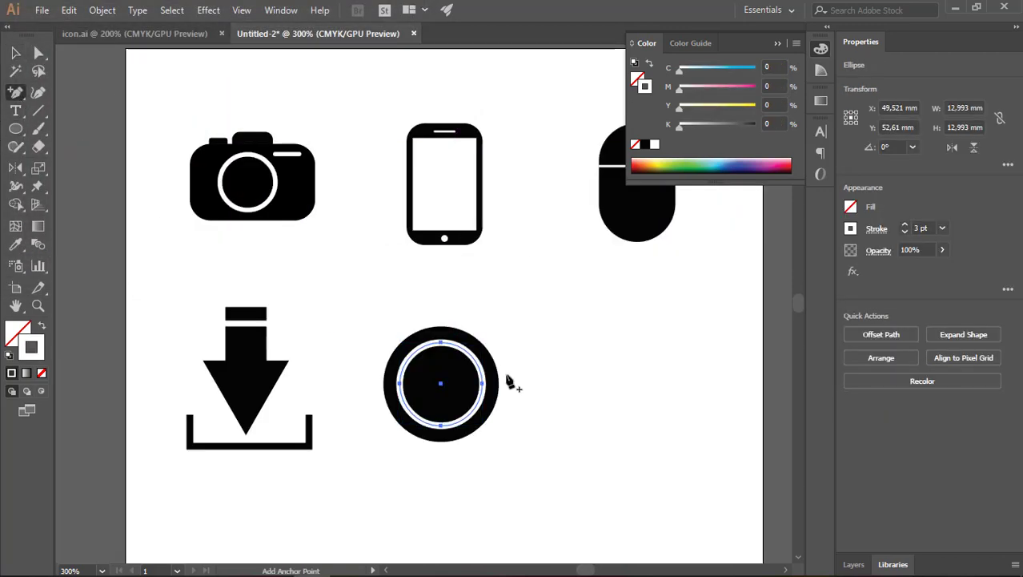
{"action": "left_click", "coordinate": [425, 344]}
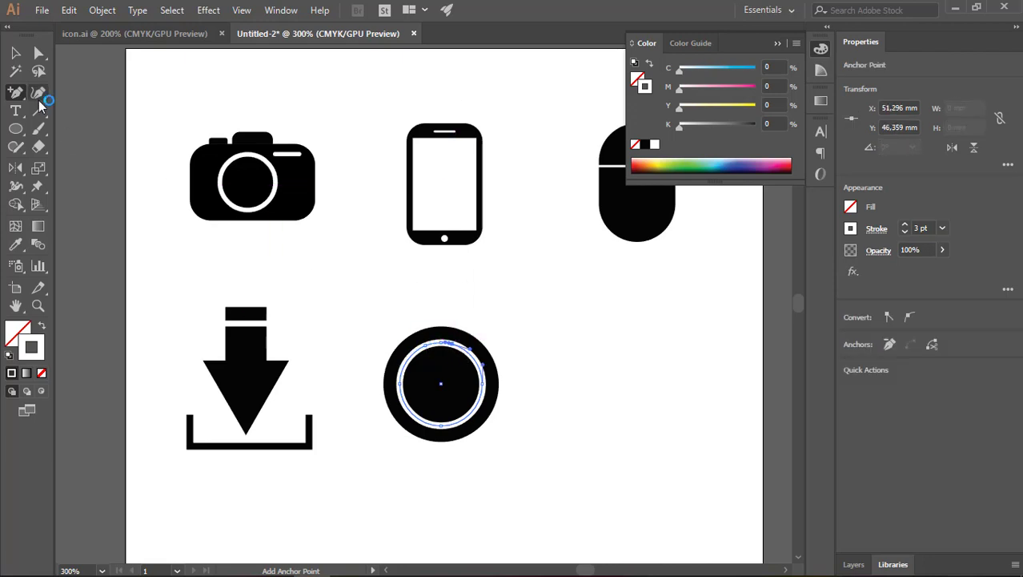
{"action": "key", "text": "ctrl+equal"}
{"action": "mouse_move", "coordinate": [449, 353]}
{"action": "left_mouse_down"}
{"action": "mouse_move", "coordinate": [426, 327]}
{"action": "mouse_move", "coordinate": [472, 338]}
{"action": "left_mouse_up"}
{"action": "key", "text": "Delete"}
{"action": "left_click", "coordinate": [549, 348]}
{"action": "key", "text": "v"}
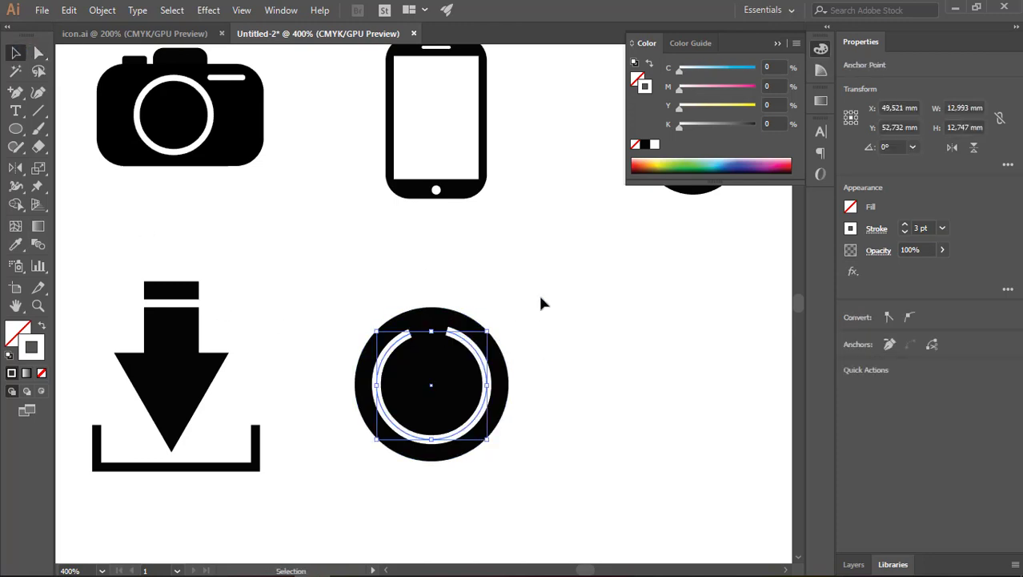
{"action": "left_click", "coordinate": [718, 322]}
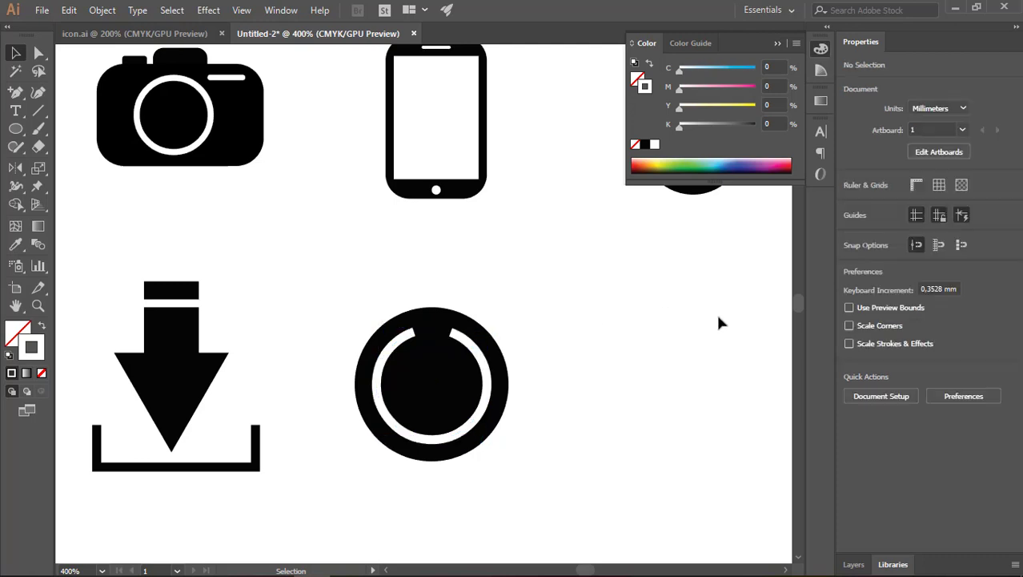
Draw a white, no-outline bar in the ring's gap and centre all power-icon parts horizontally
{"action": "left_click_drag", "start_coordinate": [15, 128], "coordinate": [76, 125]}
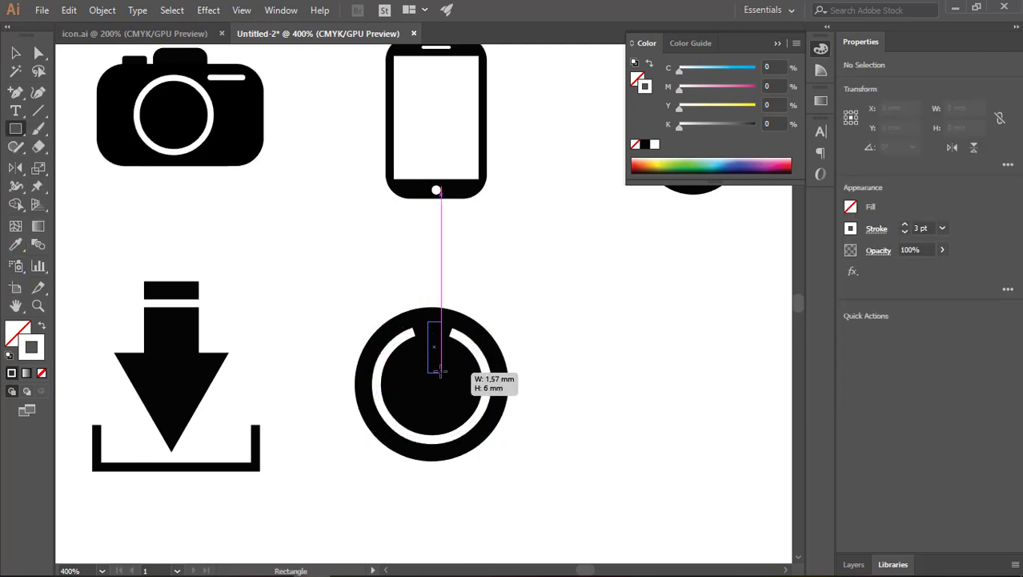
{"action": "left_click_drag", "start_coordinate": [424, 318], "coordinate": [444, 372]}
{"action": "left_click", "coordinate": [41, 326]}
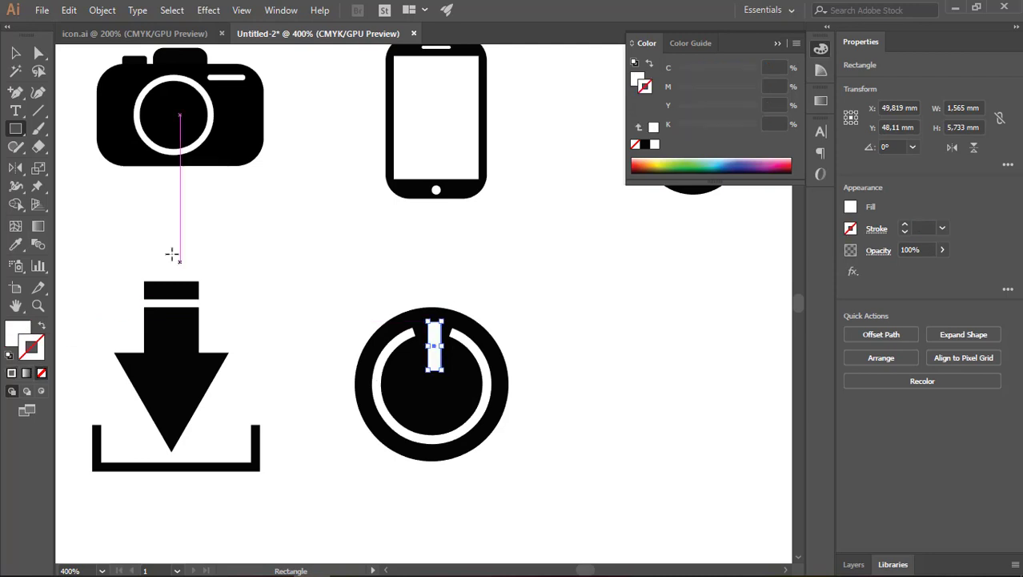
{"action": "key", "text": "v"}
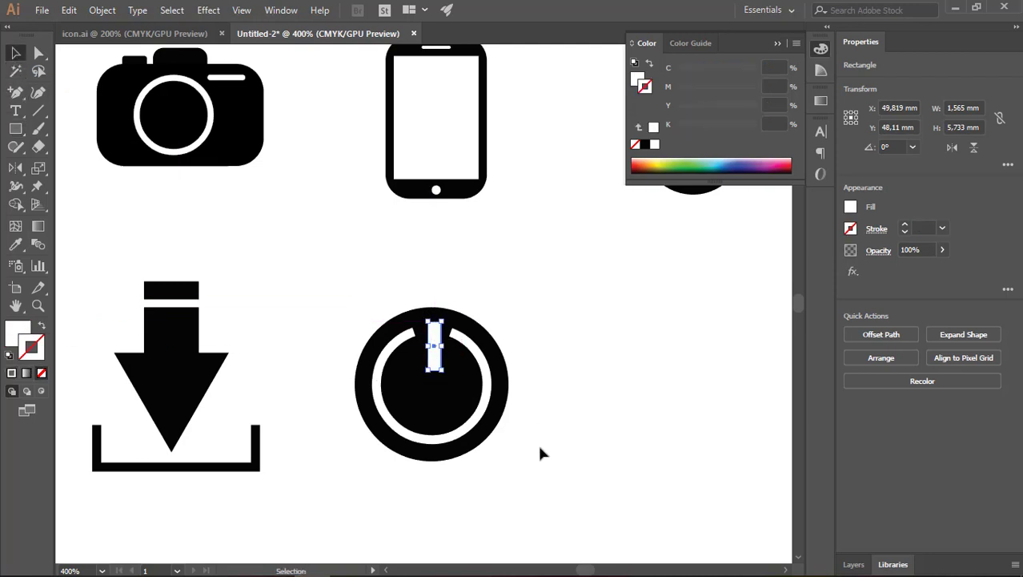
{"action": "left_click_drag", "start_coordinate": [558, 462], "coordinate": [297, 254]}
{"action": "left_click", "coordinate": [769, 376]}
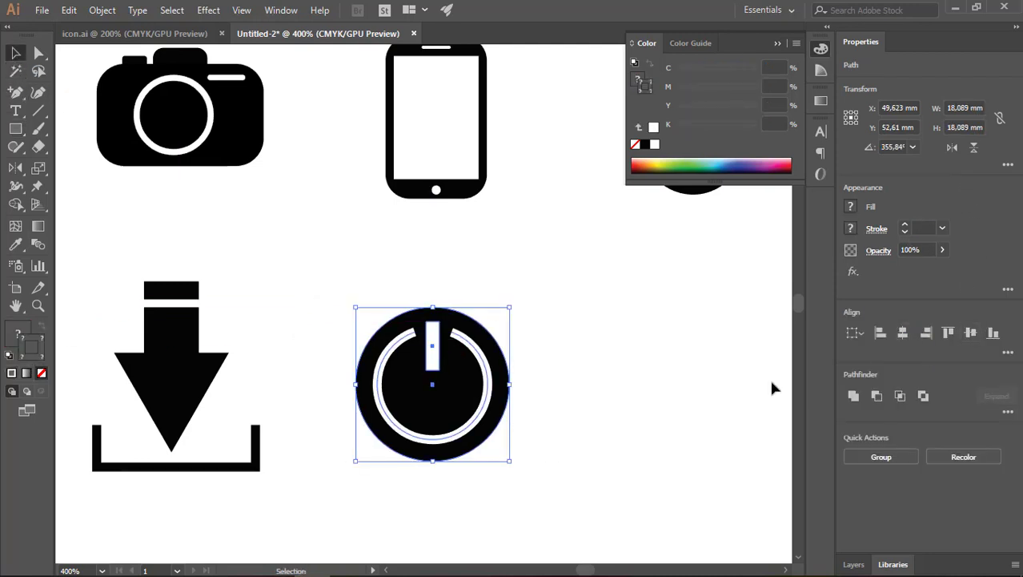
Nudge the power icon up, rotate it slightly and shrink it to match the other icons
{"action": "scroll", "coordinate": [483, 378], "scroll_direction": "down", "scroll_amount": 3}
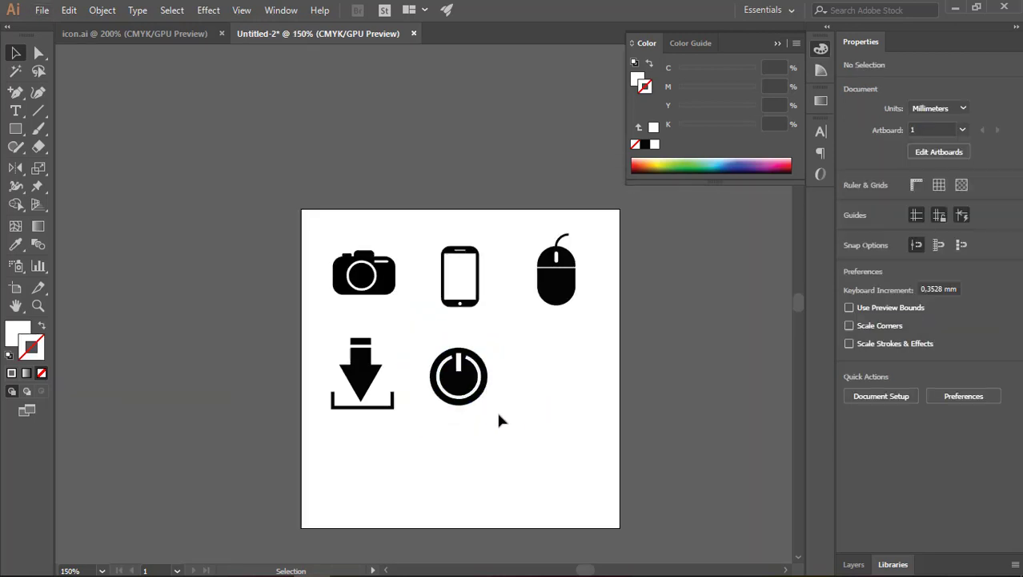
{"action": "left_click_drag", "start_coordinate": [498, 420], "coordinate": [425, 339]}
{"action": "left_click_drag", "start_coordinate": [459, 389], "coordinate": [459, 381]}
{"action": "left_click", "coordinate": [726, 352]}
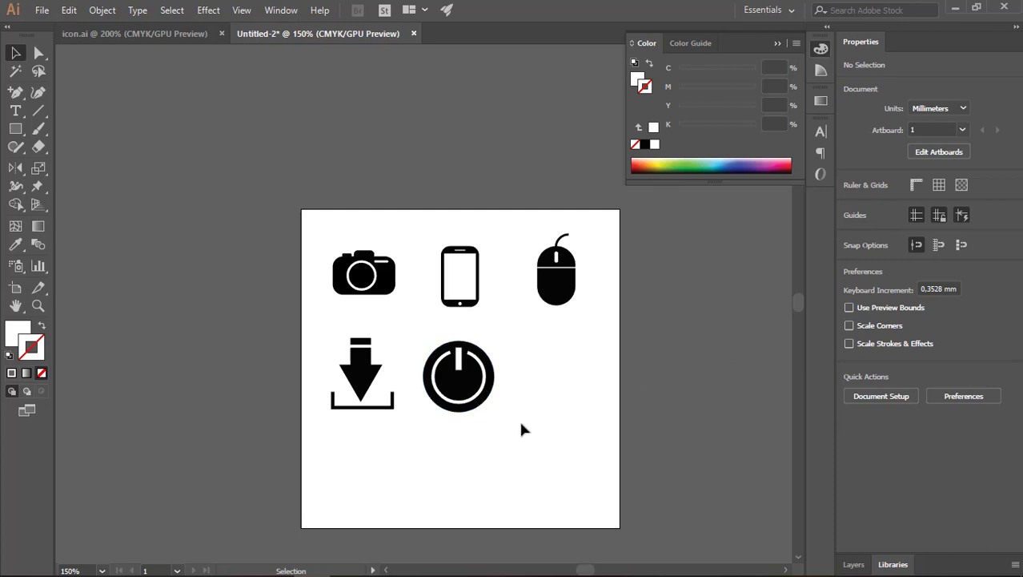
{"action": "left_click_drag", "start_coordinate": [520, 430], "coordinate": [423, 338]}
{"action": "left_click_drag", "start_coordinate": [495, 335], "coordinate": [543, 354]}
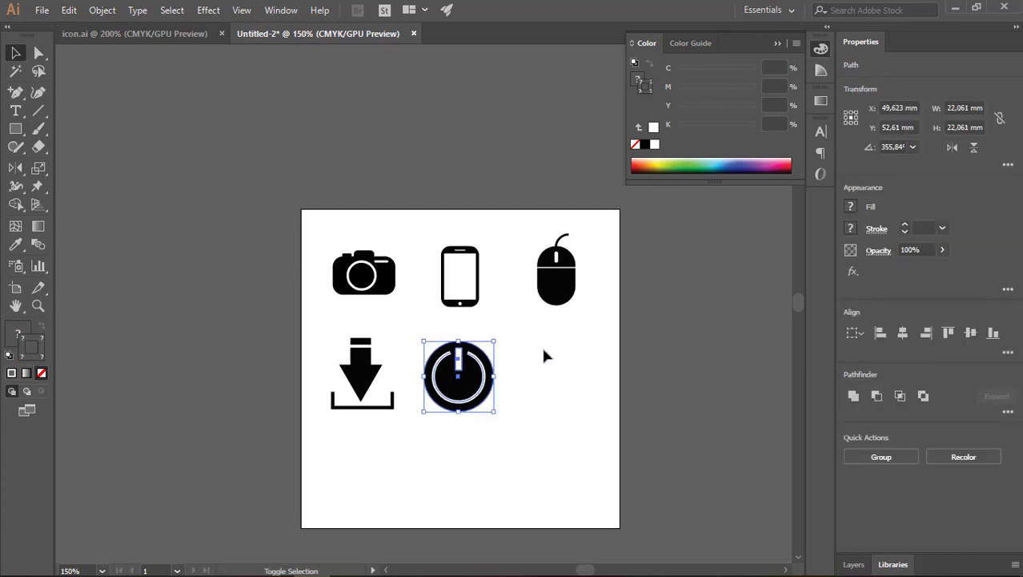
{"action": "left_click", "coordinate": [530, 517]}
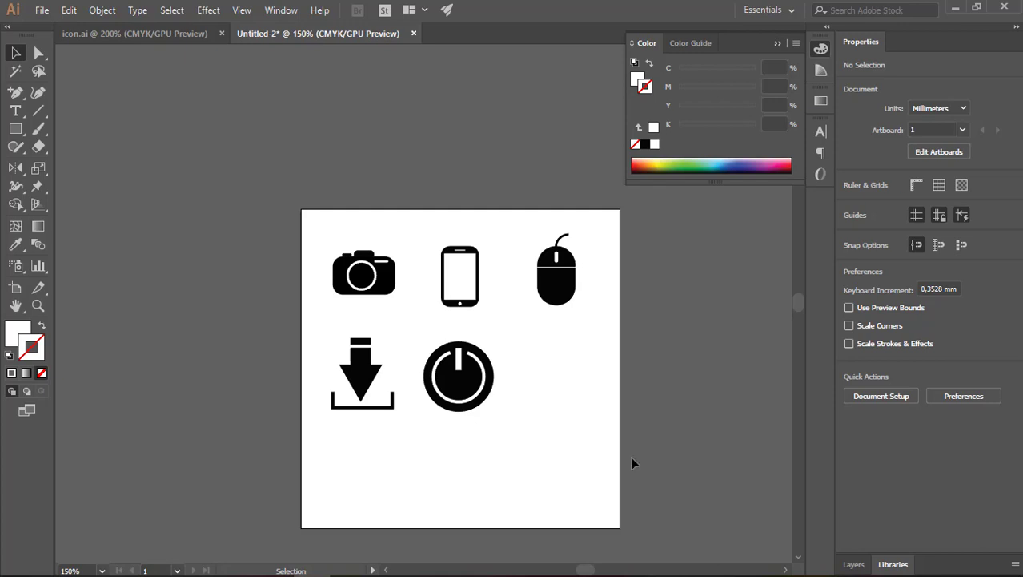
{"action": "left_click_drag", "start_coordinate": [511, 421], "coordinate": [421, 337]}
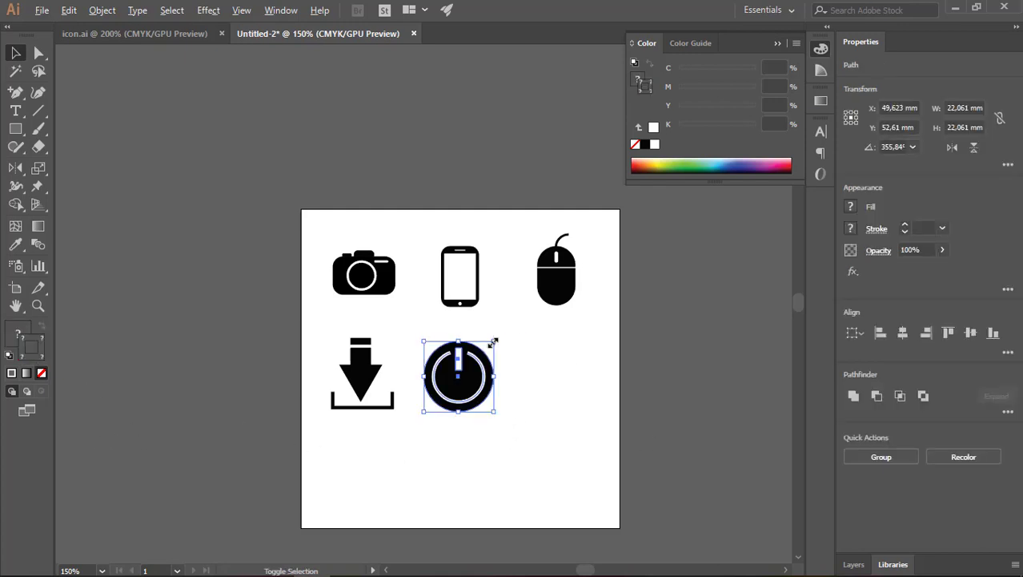
{"action": "left_click_drag", "start_coordinate": [493, 338], "coordinate": [493, 342]}
{"action": "left_click", "coordinate": [552, 378]}
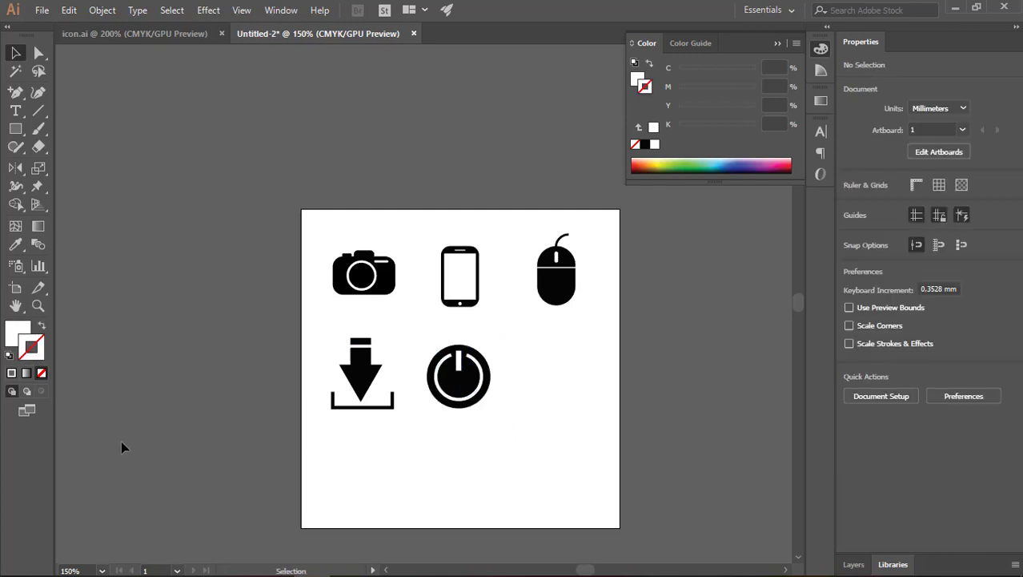
Draw a small circle right of the power icon and fill it black
{"action": "left_click_drag", "start_coordinate": [16, 130], "coordinate": [68, 162]}
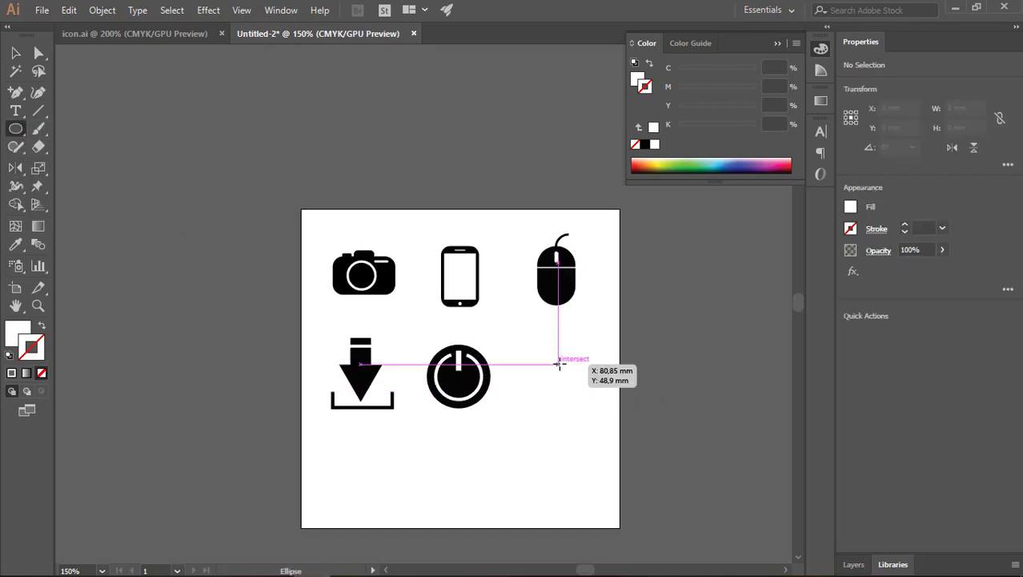
{"action": "left_click_drag", "start_coordinate": [559, 364], "coordinate": [575, 382]}
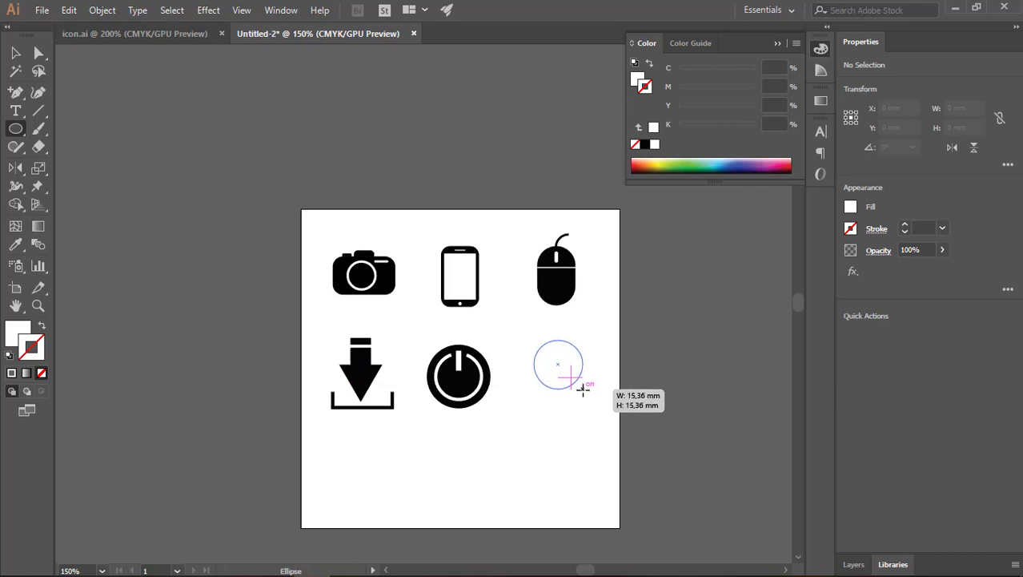
{"action": "left_click_drag", "start_coordinate": [575, 382], "coordinate": [585, 390]}
{"action": "double_click", "coordinate": [17, 332]}
{"action": "left_click", "coordinate": [18, 242]}
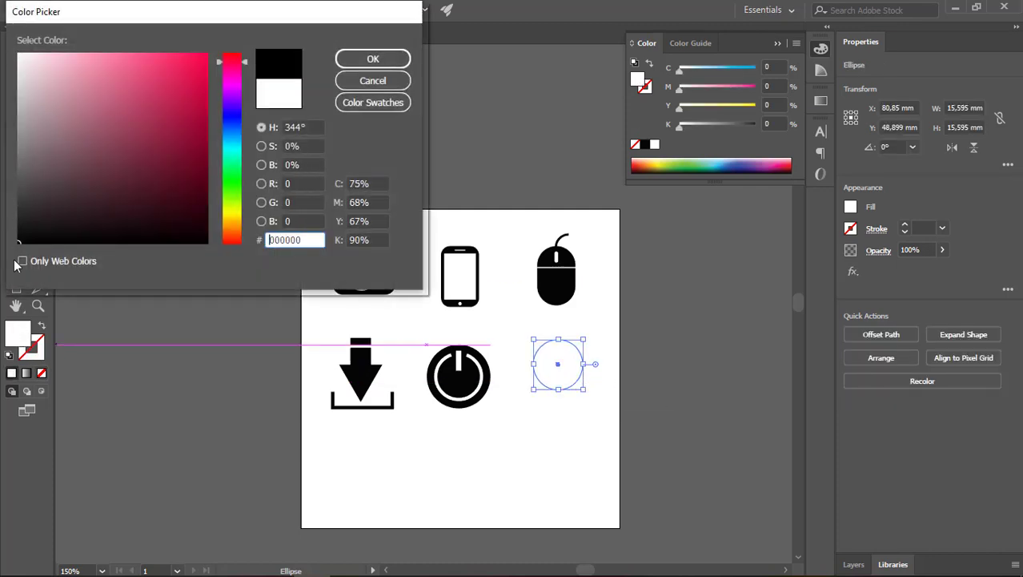
{"action": "left_click", "coordinate": [370, 62]}
{"action": "left_click", "coordinate": [15, 53]}
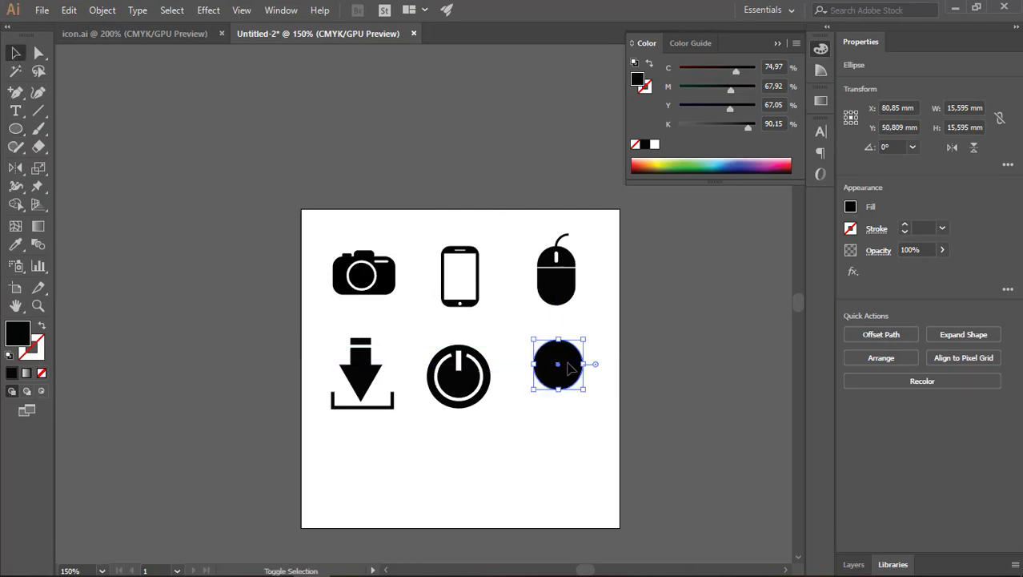
Add a smaller concentric copy filled white (#ffffff), shrinking it to thicken the black ring
{"action": "scroll", "coordinate": [599, 370], "scroll_direction": "up", "scroll_amount": 1}
{"action": "left_click_drag", "start_coordinate": [582, 329], "coordinate": [573, 335]}
{"action": "double_click", "coordinate": [20, 335]}
{"action": "type", "text": "ffffff"}
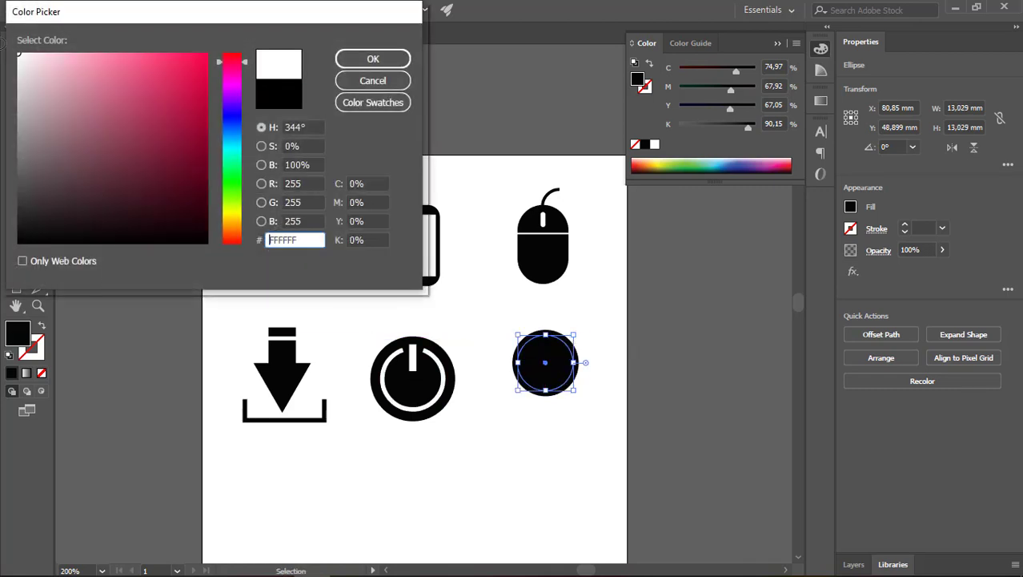
{"action": "left_click", "coordinate": [372, 57]}
{"action": "left_click", "coordinate": [639, 406]}
{"action": "left_click", "coordinate": [576, 353]}
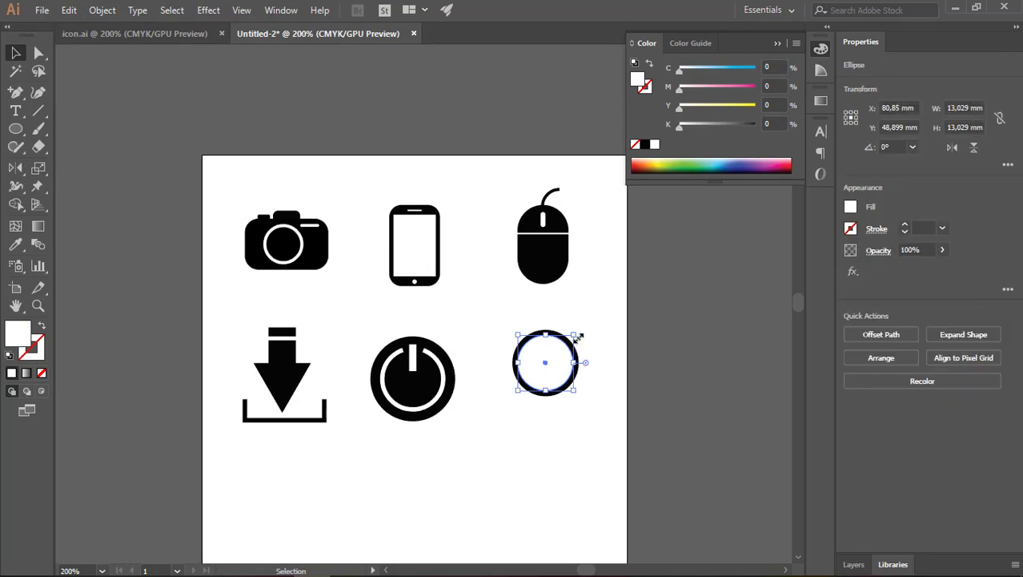
{"action": "scroll", "coordinate": [577, 345], "scroll_direction": "up", "scroll_amount": 3}
{"action": "left_click_drag", "start_coordinate": [567, 313], "coordinate": [567, 319]}
{"action": "left_click", "coordinate": [614, 380]}
{"action": "scroll", "coordinate": [494, 376], "scroll_direction": "down", "scroll_amount": 2}
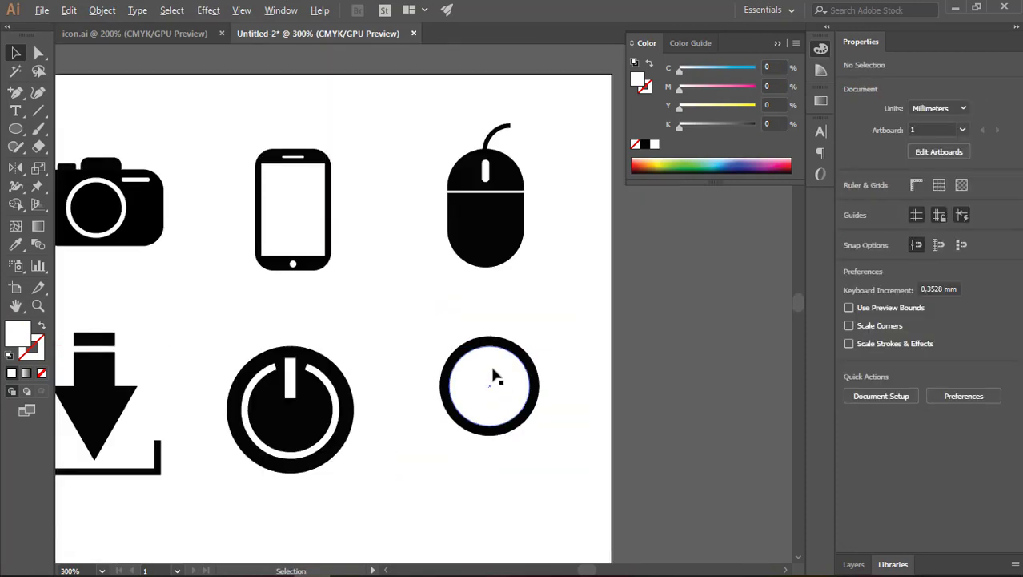
Scale a copy of the white circle to about 11 mm and make it a black (#000000) outline
{"action": "left_click", "coordinate": [532, 358]}
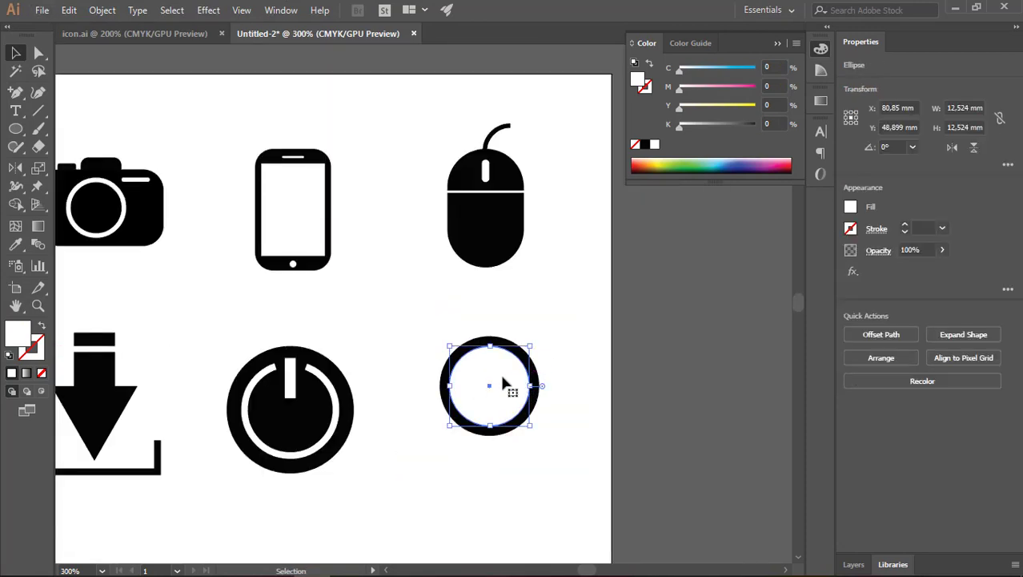
{"action": "left_click_drag", "start_coordinate": [507, 386], "coordinate": [506, 385]}
{"action": "left_click_drag", "start_coordinate": [529, 346], "coordinate": [529, 347]}
{"action": "left_click", "coordinate": [41, 324]}
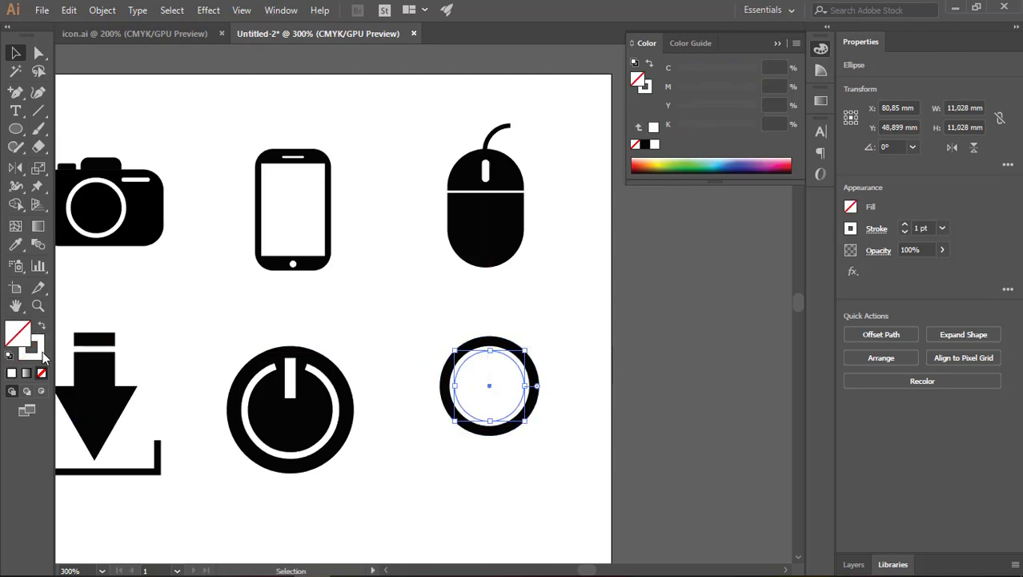
{"action": "double_click", "coordinate": [17, 329]}
{"action": "type", "text": "000000"}
{"action": "left_click", "coordinate": [371, 61]}
{"action": "left_click", "coordinate": [543, 401]}
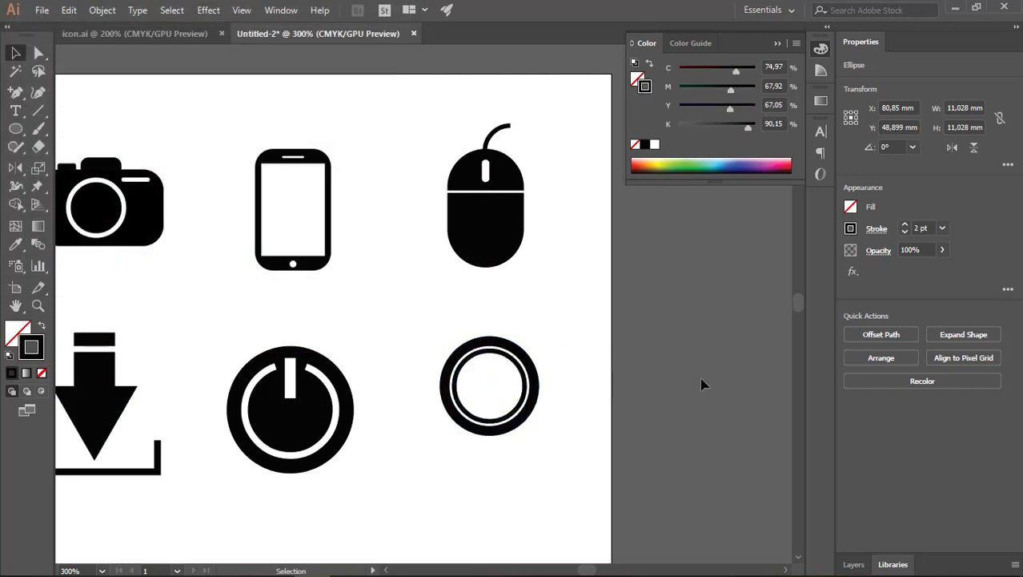
Make a further smaller copy of the inner circle as a thin black outline ring
{"action": "left_click", "coordinate": [535, 397]}
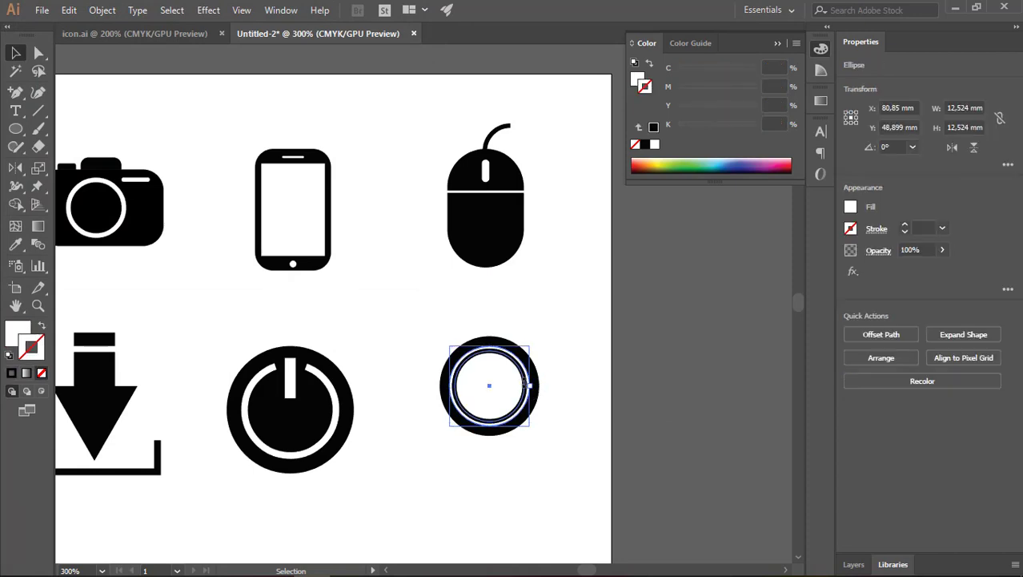
{"action": "left_click_drag", "start_coordinate": [521, 412], "coordinate": [517, 408]}
{"action": "key", "text": "shift+x"}
{"action": "left_click", "coordinate": [582, 396]}
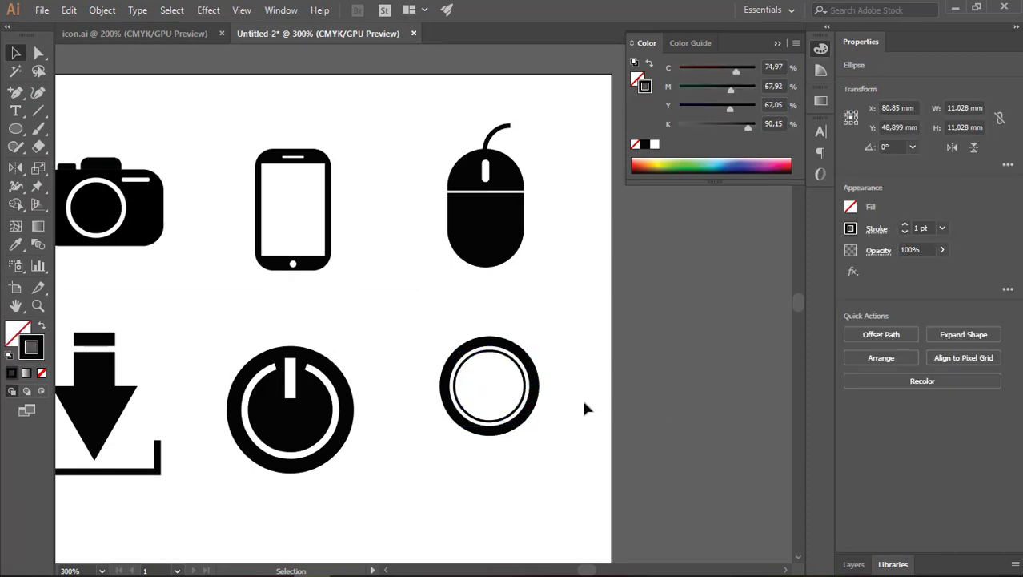
{"action": "key", "text": "ctrl+minus"}
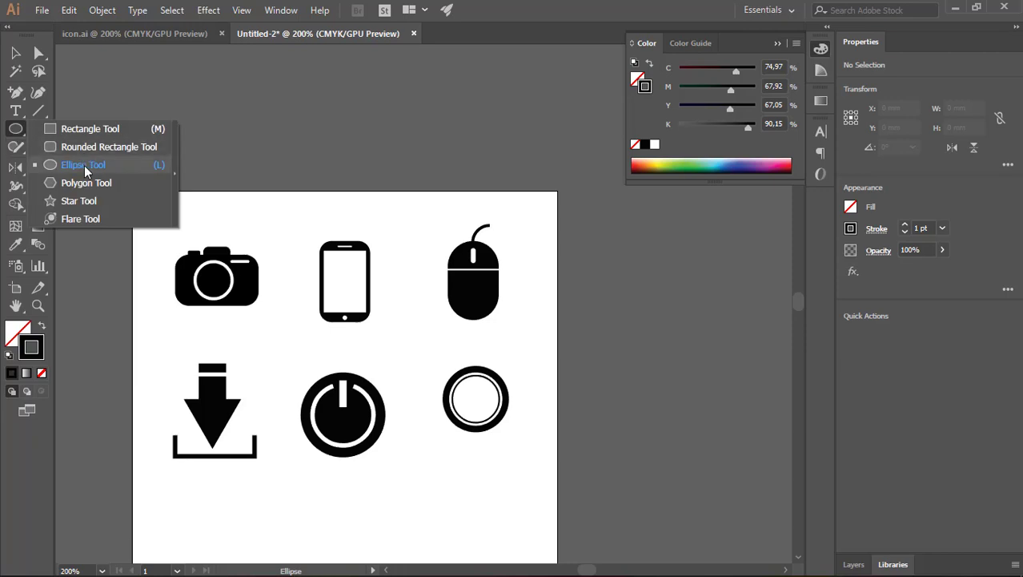
Draw a narrow black-filled handle below the ring and tilt it diagonally
{"action": "left_click_drag", "start_coordinate": [17, 135], "coordinate": [80, 133]}
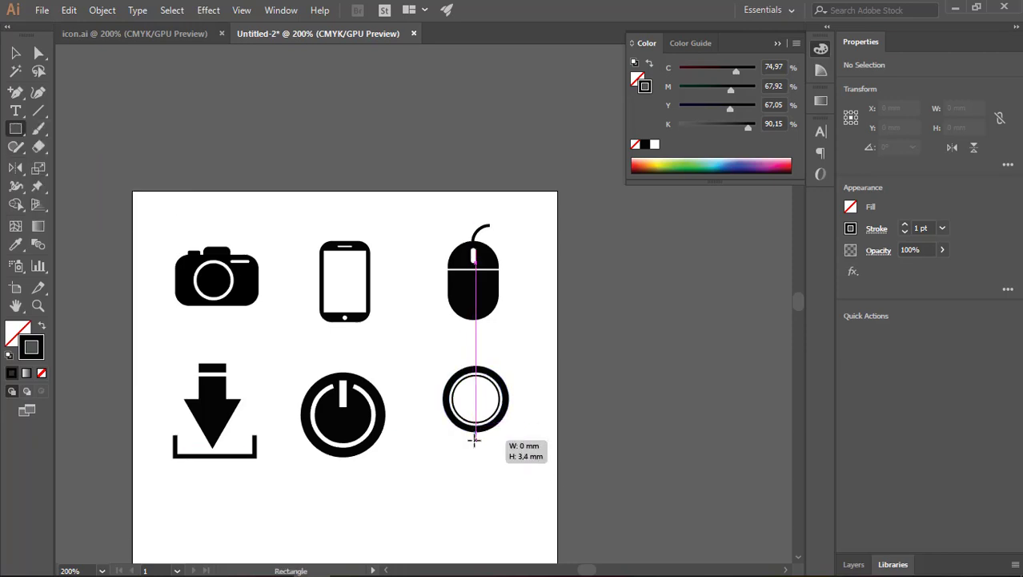
{"action": "left_click_drag", "start_coordinate": [475, 427], "coordinate": [485, 461]}
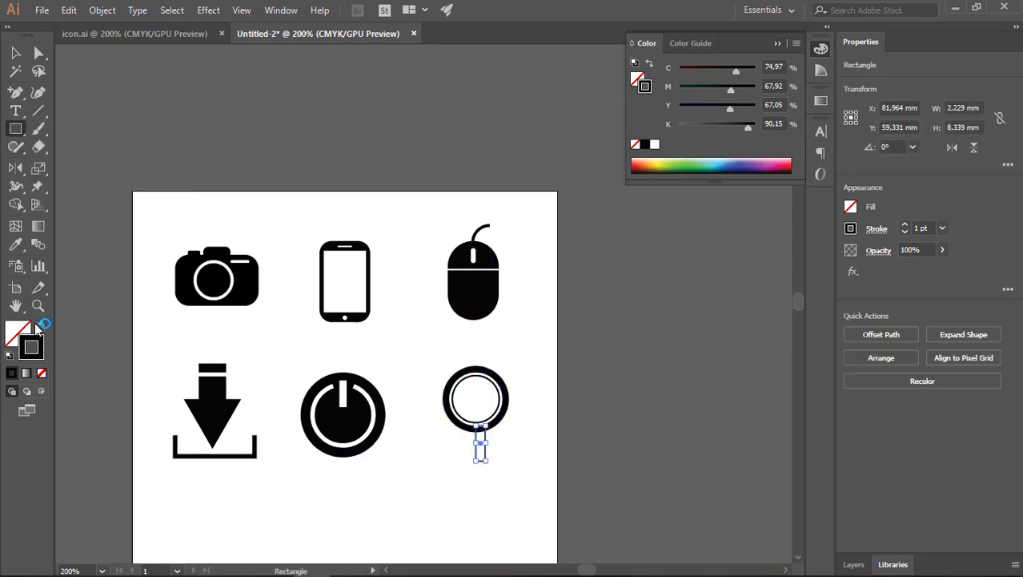
{"action": "left_click", "coordinate": [41, 324]}
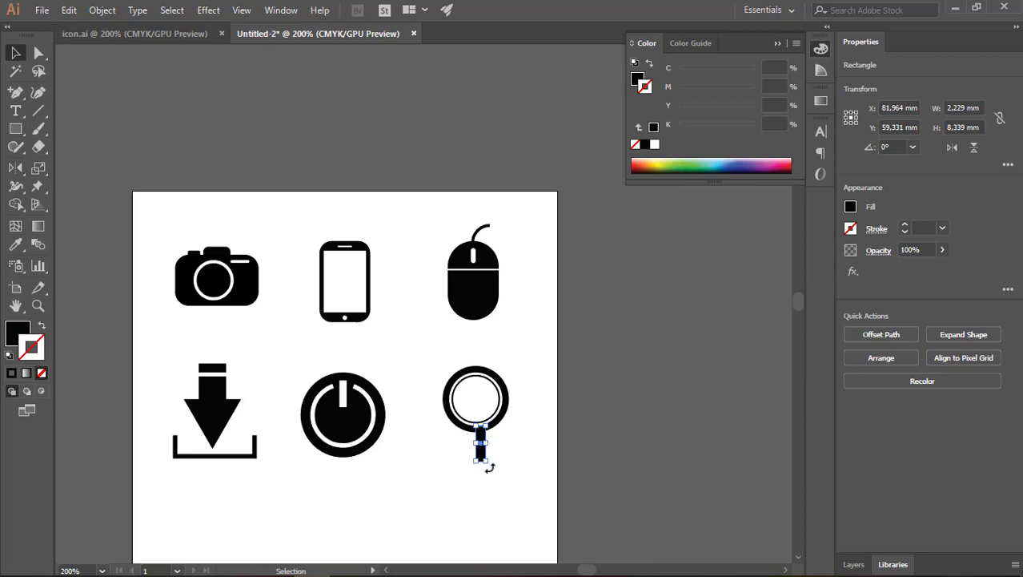
{"action": "left_click_drag", "start_coordinate": [488, 467], "coordinate": [506, 453]}
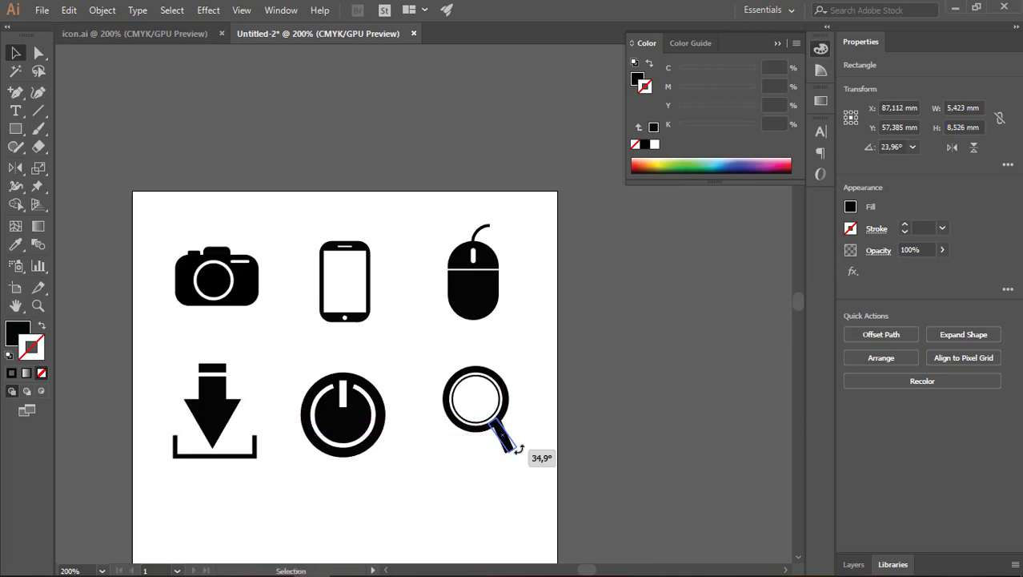
{"action": "left_click", "coordinate": [591, 454]}
Lengthen the magnifier handle with a duplicate piece and select all the magnifier's parts
{"action": "scroll", "coordinate": [592, 454], "scroll_direction": "up", "scroll_amount": 1}
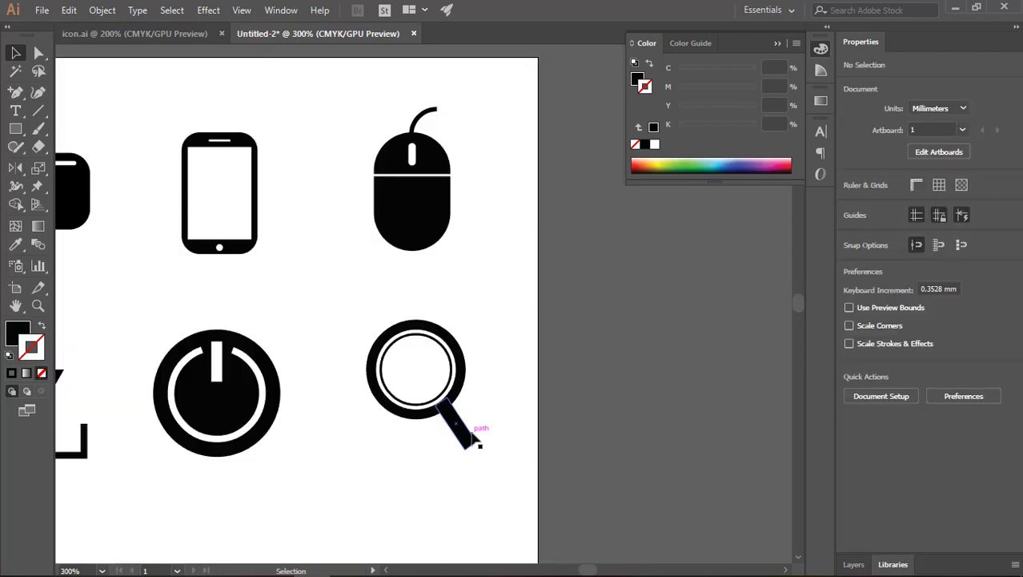
{"action": "left_click", "coordinate": [472, 434]}
{"action": "left_click_drag", "start_coordinate": [467, 445], "coordinate": [473, 453]}
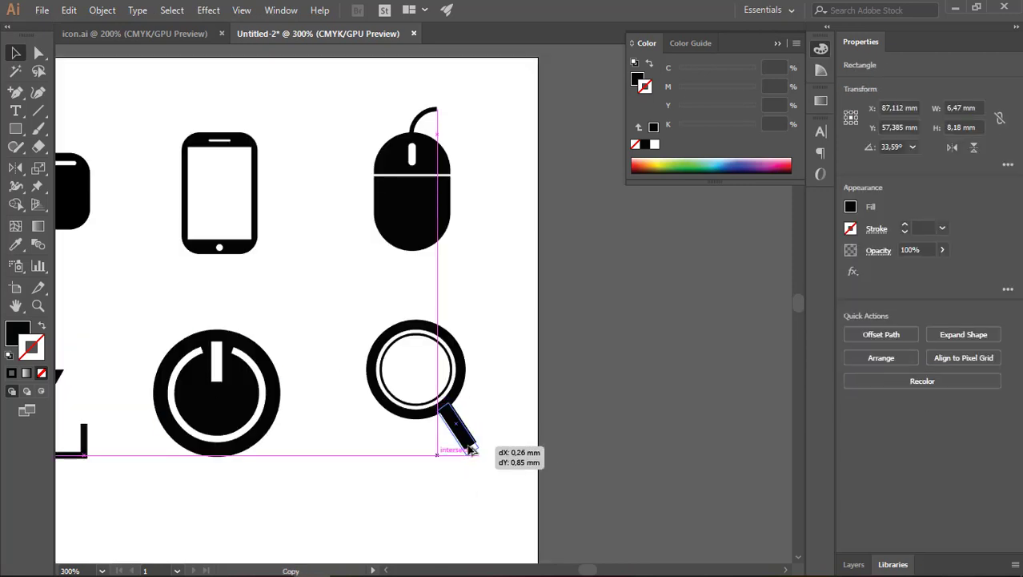
{"action": "scroll", "coordinate": [456, 419], "scroll_direction": "up", "scroll_amount": 4}
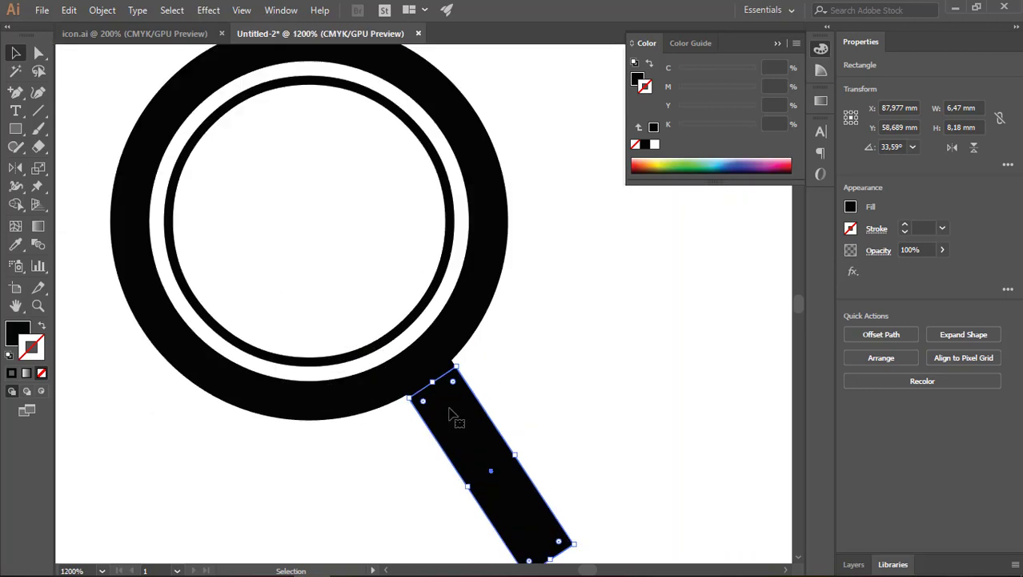
{"action": "left_click_drag", "start_coordinate": [456, 416], "coordinate": [540, 547]}
{"action": "left_click", "coordinate": [632, 468]}
{"action": "scroll", "coordinate": [601, 429], "scroll_direction": "down", "scroll_amount": 5}
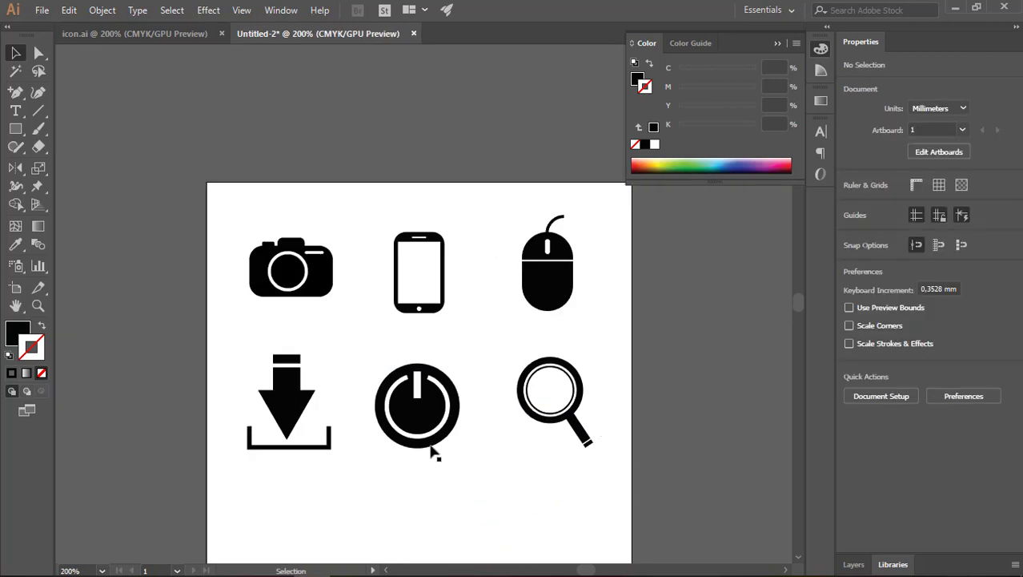
{"action": "scroll", "coordinate": [432, 451], "scroll_direction": "down", "scroll_amount": 1}
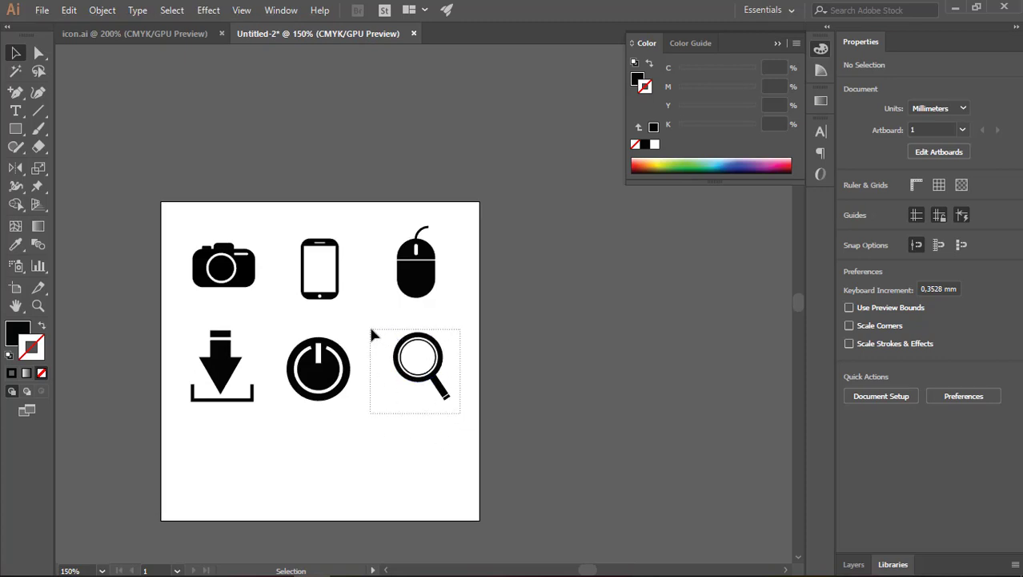
{"action": "left_click", "coordinate": [416, 356]}
{"action": "left_click_drag", "start_coordinate": [455, 407], "coordinate": [466, 378]}
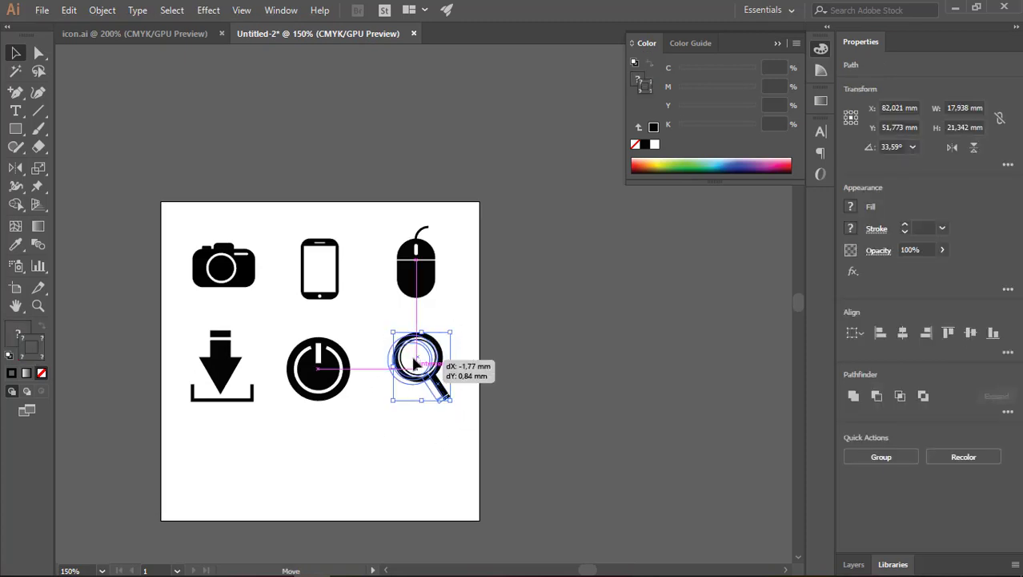
Draw a 15.542 × 11.289 mm black rectangle below the download icon
{"action": "left_click", "coordinate": [588, 379]}
{"action": "scroll", "coordinate": [493, 376], "scroll_direction": "down", "scroll_amount": 1}
{"action": "scroll", "coordinate": [493, 376], "scroll_direction": "up", "scroll_amount": 1}
{"action": "key", "text": "m"}
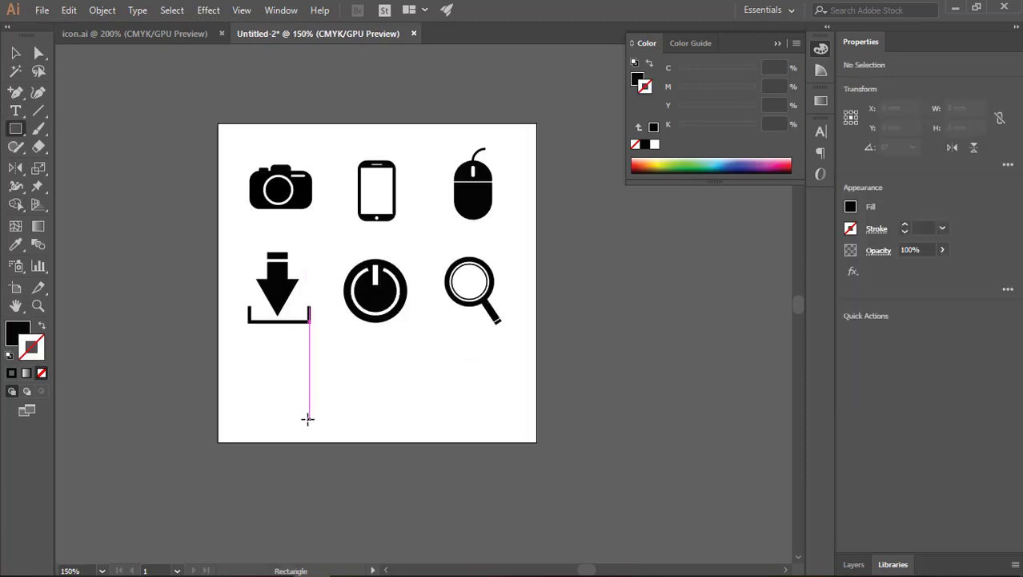
{"action": "mouse_move", "coordinate": [301, 418]}
{"action": "left_mouse_down"}
{"action": "mouse_move", "coordinate": [250, 382]}
{"action": "mouse_move", "coordinate": [282, 407]}
{"action": "left_mouse_up"}
Round the black rectangle's corners and draw a small 0.951 × 3.175 mm upright bar inside it
{"action": "key", "text": "v"}
{"action": "key", "text": "ctrl+plus"}
{"action": "key", "text": "super"}
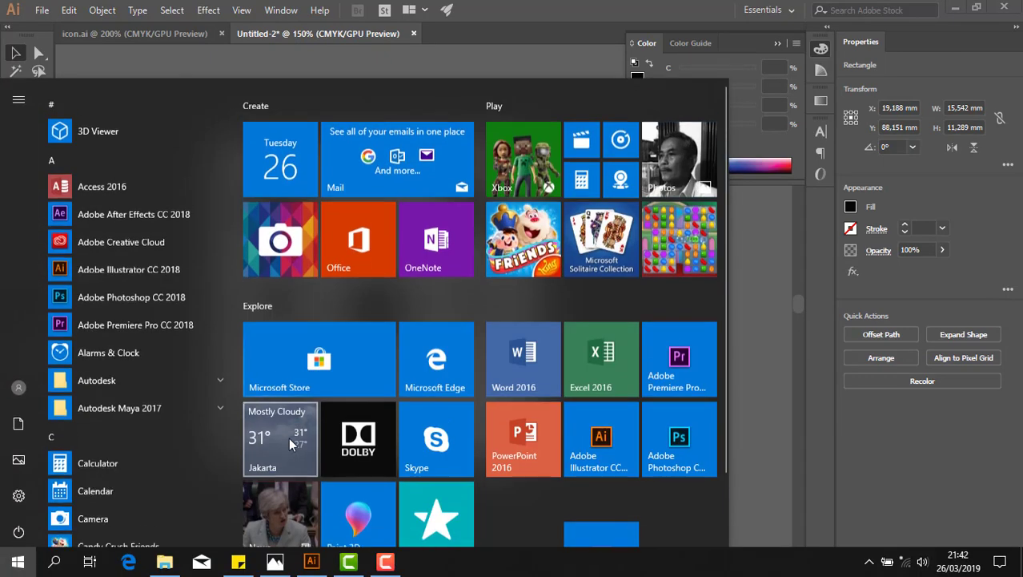
{"action": "key", "text": "Escape"}
{"action": "left_click_drag", "start_coordinate": [277, 418], "coordinate": [298, 403]}
{"action": "left_click", "coordinate": [354, 416]}
{"action": "key", "text": "super"}
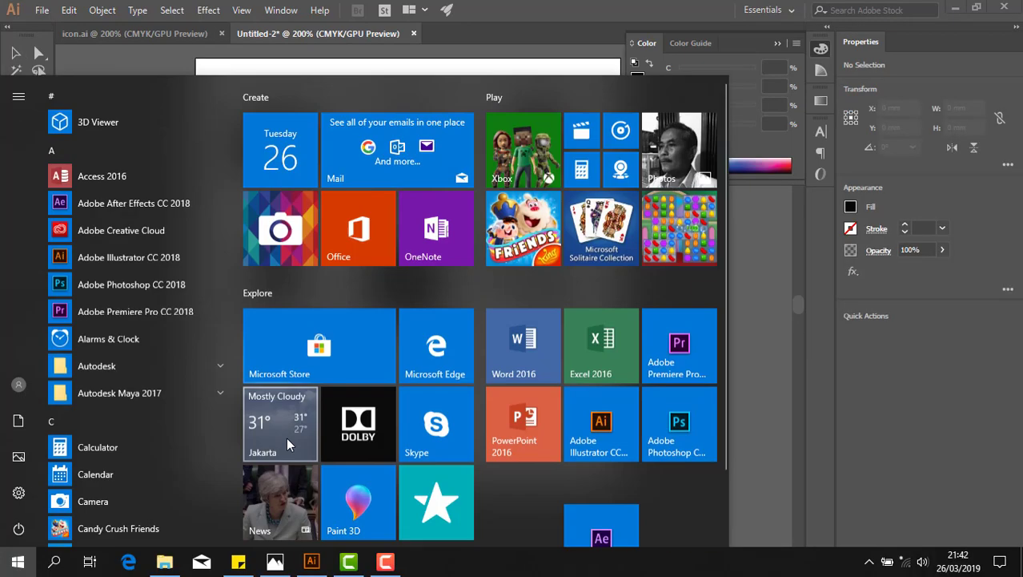
{"action": "left_click_drag", "start_coordinate": [269, 418], "coordinate": [259, 390]}
Fill the keyhole bar white and widen it slightly
{"action": "double_click", "coordinate": [17, 332]}
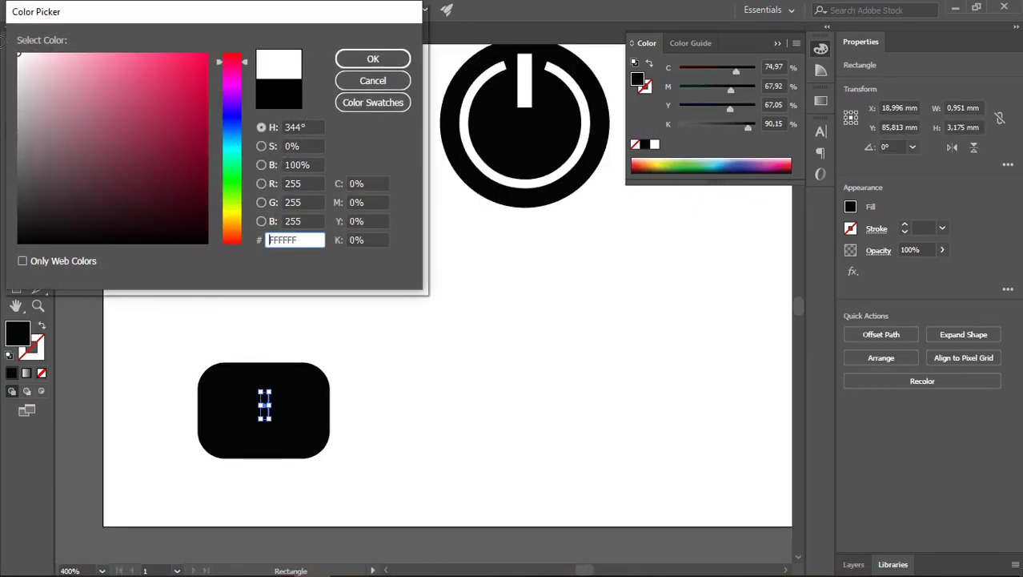
{"action": "left_click", "coordinate": [373, 60]}
{"action": "scroll", "coordinate": [297, 354], "scroll_direction": "up", "scroll_amount": 2}
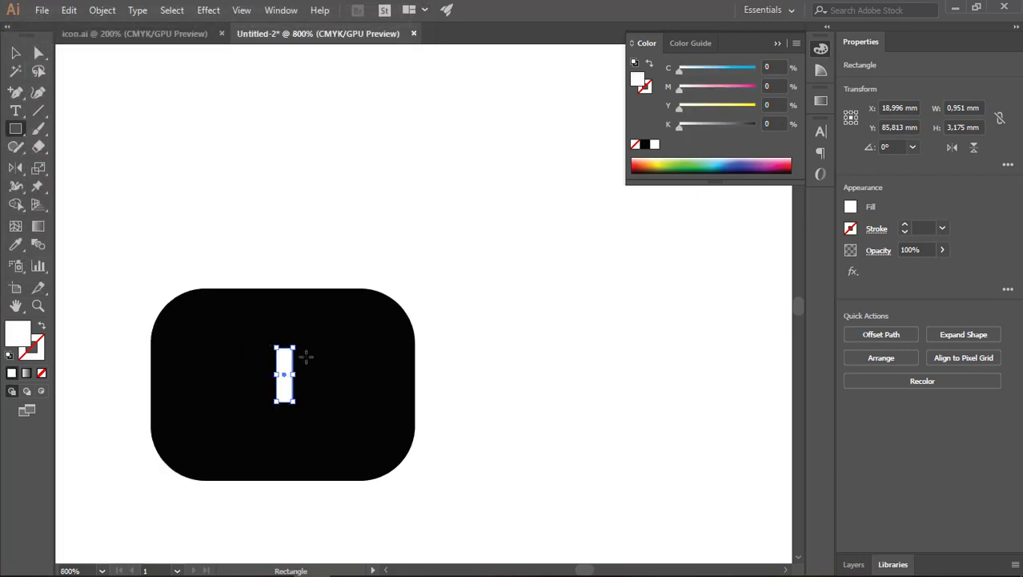
{"action": "scroll", "coordinate": [297, 376], "scroll_direction": "up", "scroll_amount": 2}
{"action": "left_click_drag", "start_coordinate": [294, 369], "coordinate": [272, 382]}
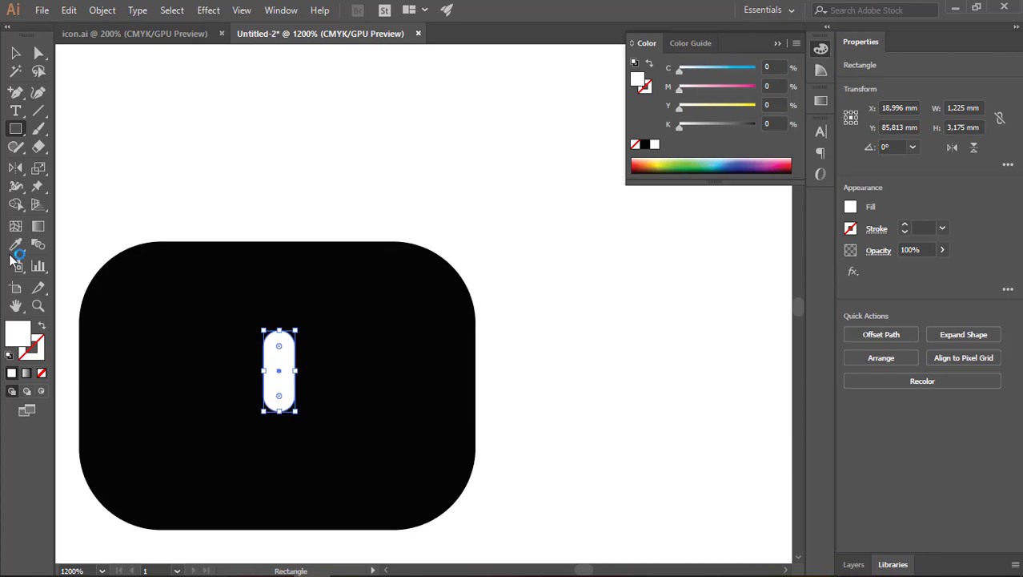
Add a 2.205 mm circle atop the bar and move the pill up to form the keyhole
{"action": "left_click_drag", "start_coordinate": [20, 135], "coordinate": [76, 164]}
{"action": "mouse_move", "coordinate": [290, 324]}
{"action": "left_mouse_down"}
{"action": "mouse_move", "coordinate": [310, 338]}
{"action": "mouse_move", "coordinate": [254, 282]}
{"action": "mouse_move", "coordinate": [279, 326]}
{"action": "left_mouse_up"}
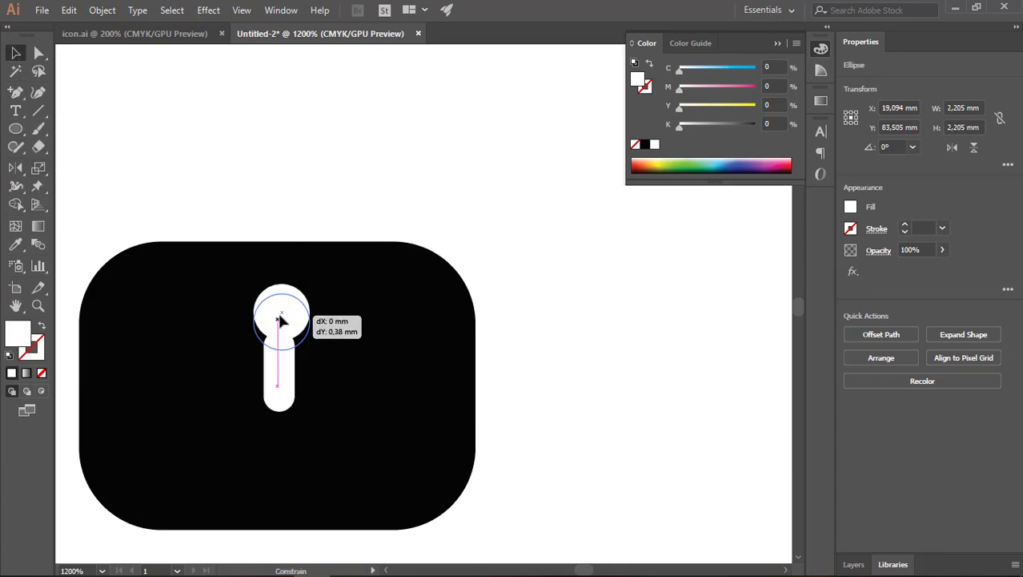
{"action": "left_click_drag", "start_coordinate": [279, 394], "coordinate": [281, 366]}
{"action": "left_click", "coordinate": [324, 388]}
{"action": "scroll", "coordinate": [539, 419], "scroll_direction": "down", "scroll_amount": 1}
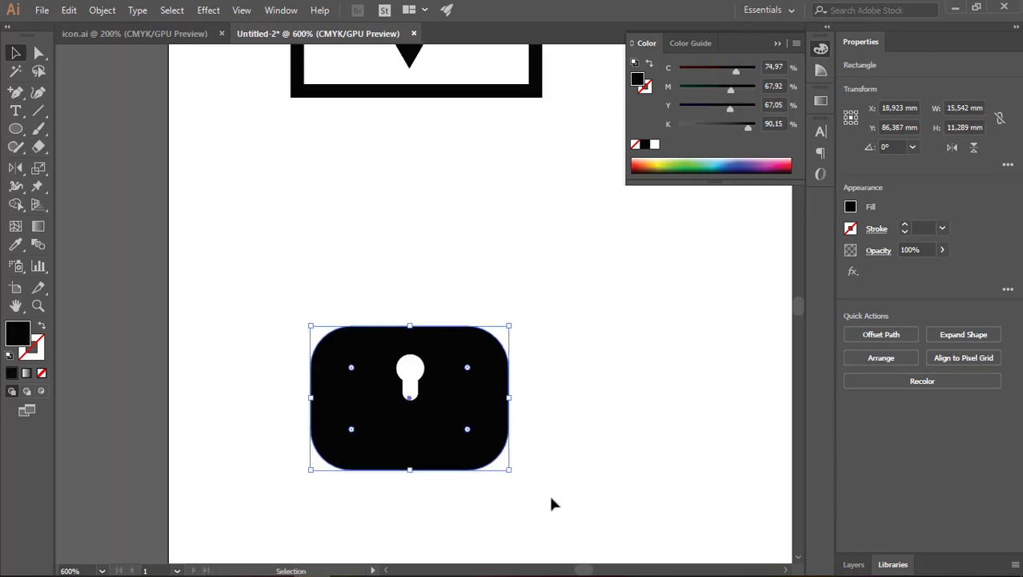
{"action": "key", "text": "ctrl+a"}
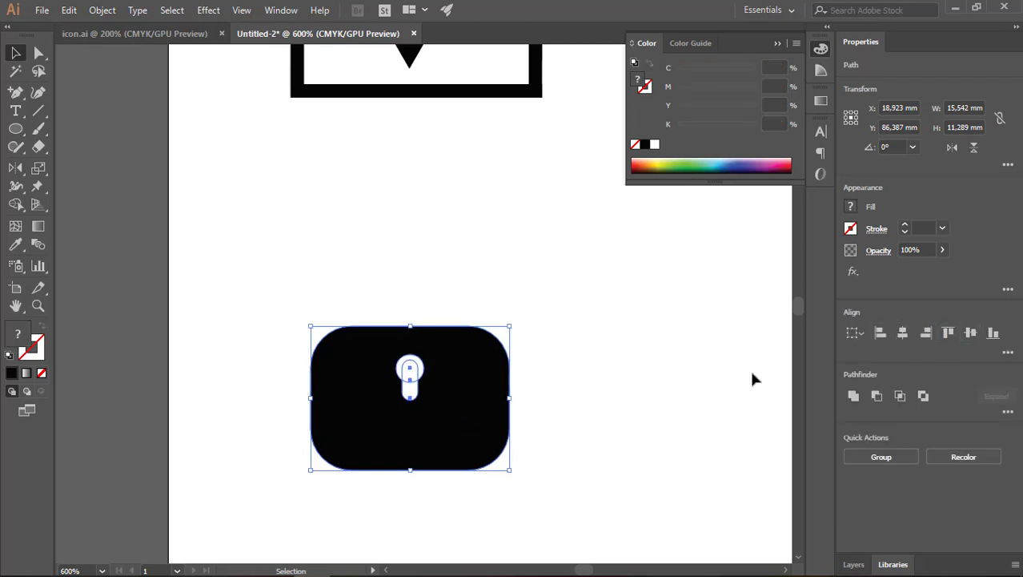
{"action": "left_click", "coordinate": [751, 377]}
{"action": "scroll", "coordinate": [266, 420], "scroll_direction": "down", "scroll_amount": 1}
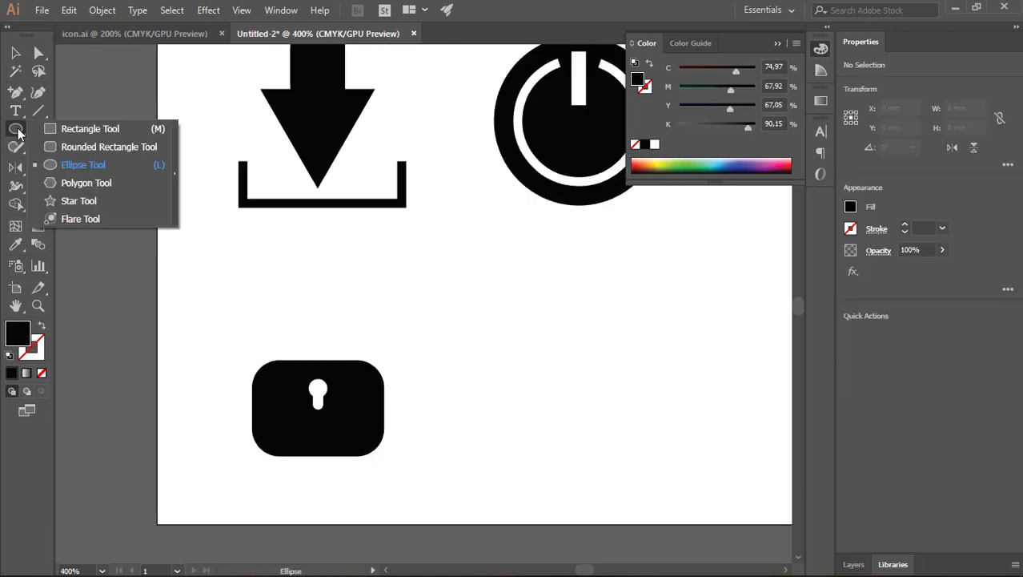
Draw an outline-only circle on the lock body's top edge and raise it slightly
{"action": "left_click_drag", "start_coordinate": [15, 128], "coordinate": [84, 164]}
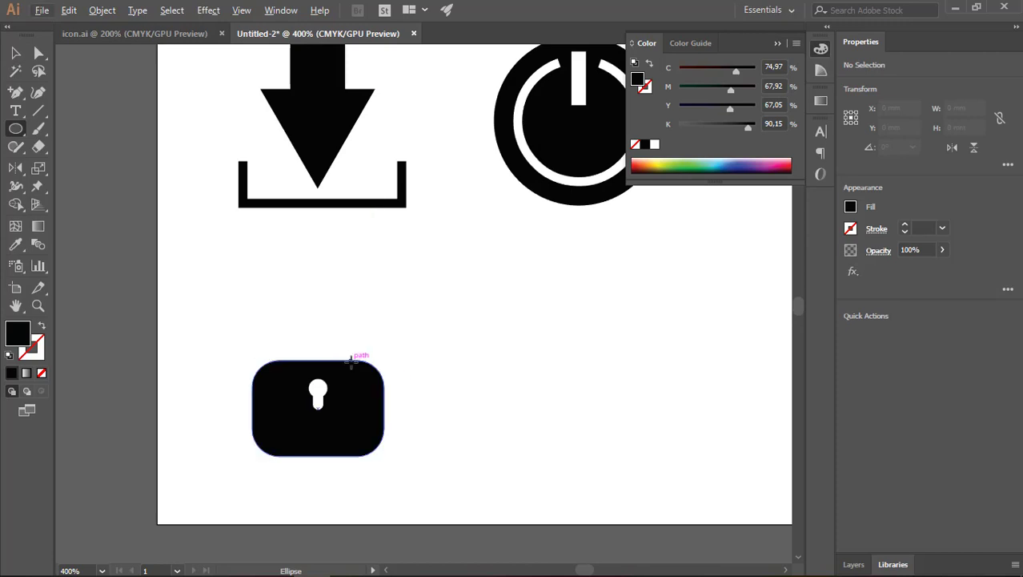
{"action": "left_click_drag", "start_coordinate": [317, 357], "coordinate": [339, 402]}
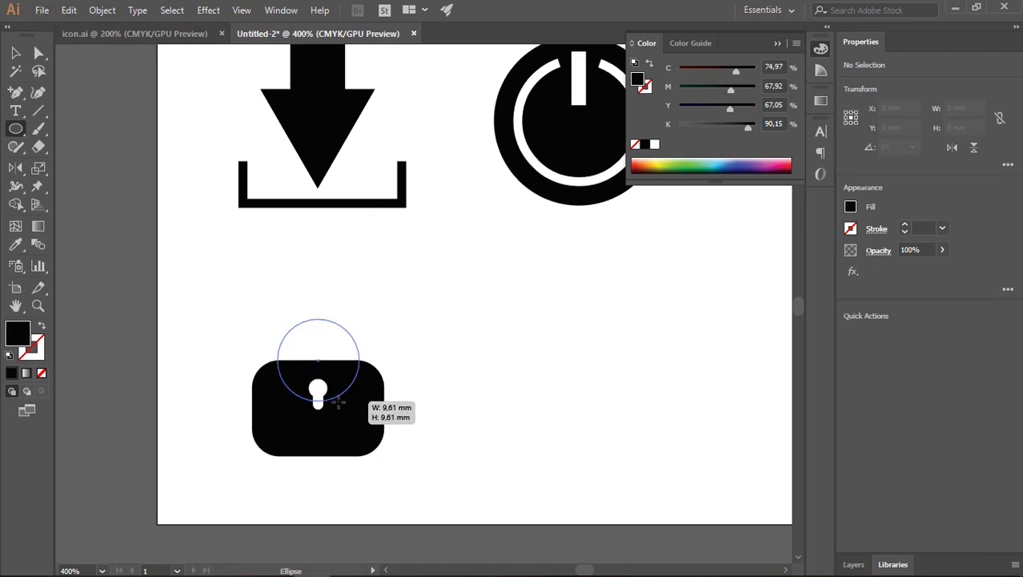
{"action": "key", "text": "shift+x"}
{"action": "key", "text": "v"}
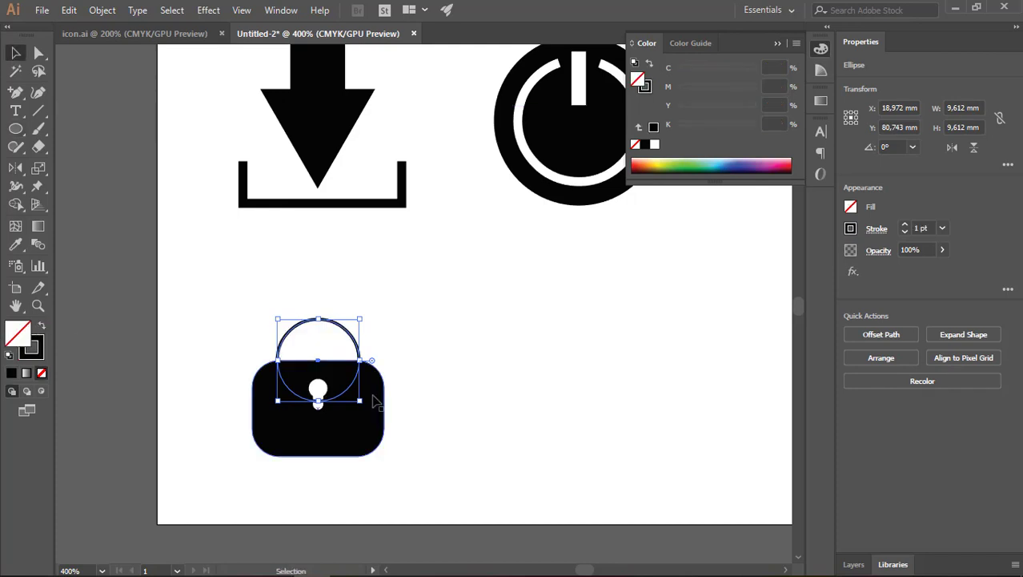
{"action": "left_click_drag", "start_coordinate": [318, 363], "coordinate": [320, 349]}
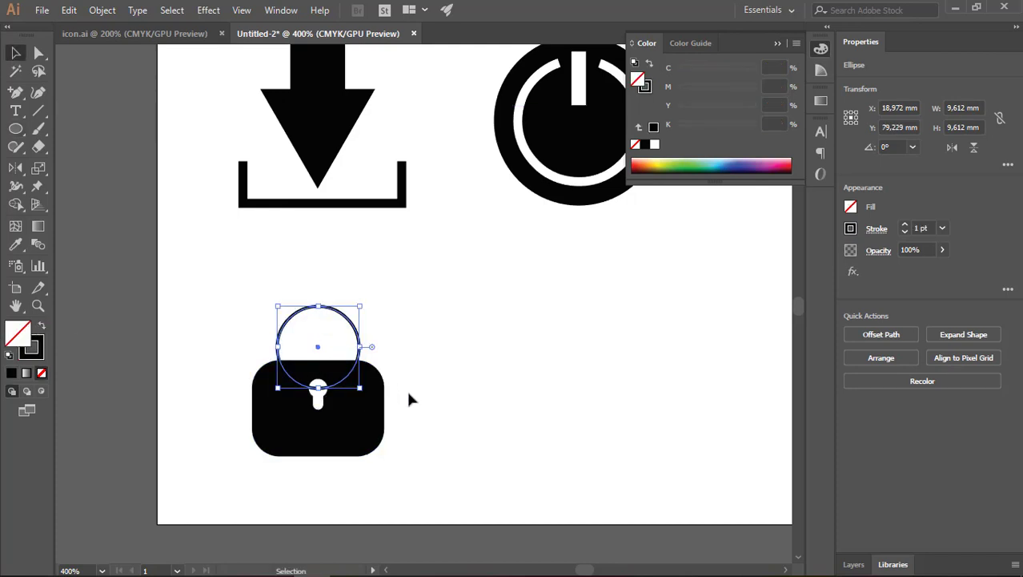
Delete the circle's bottom anchor to leave an arc, then shrink and nudge it up
{"action": "left_click", "coordinate": [37, 53]}
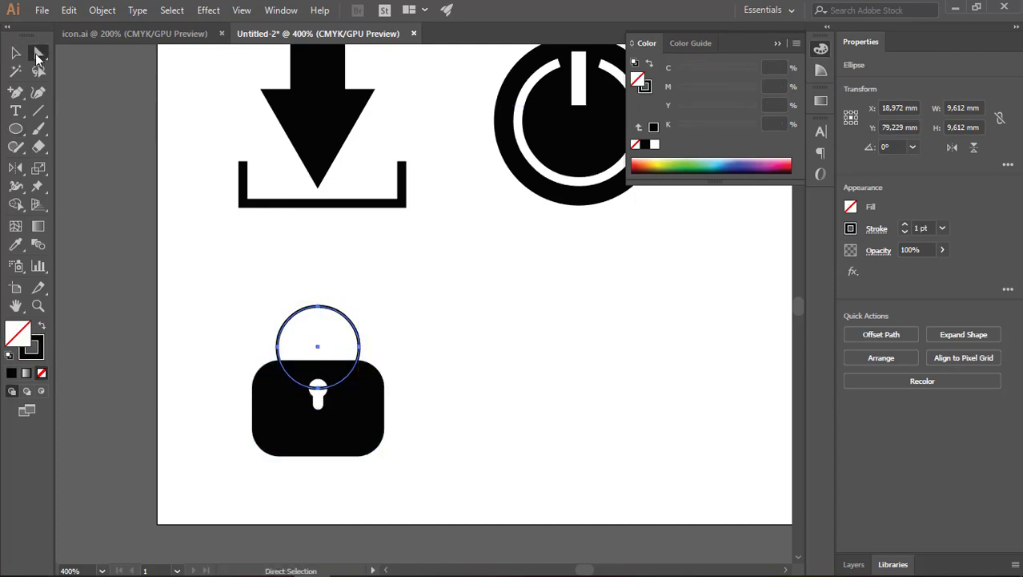
{"action": "left_click", "coordinate": [318, 387]}
{"action": "key", "text": "Delete"}
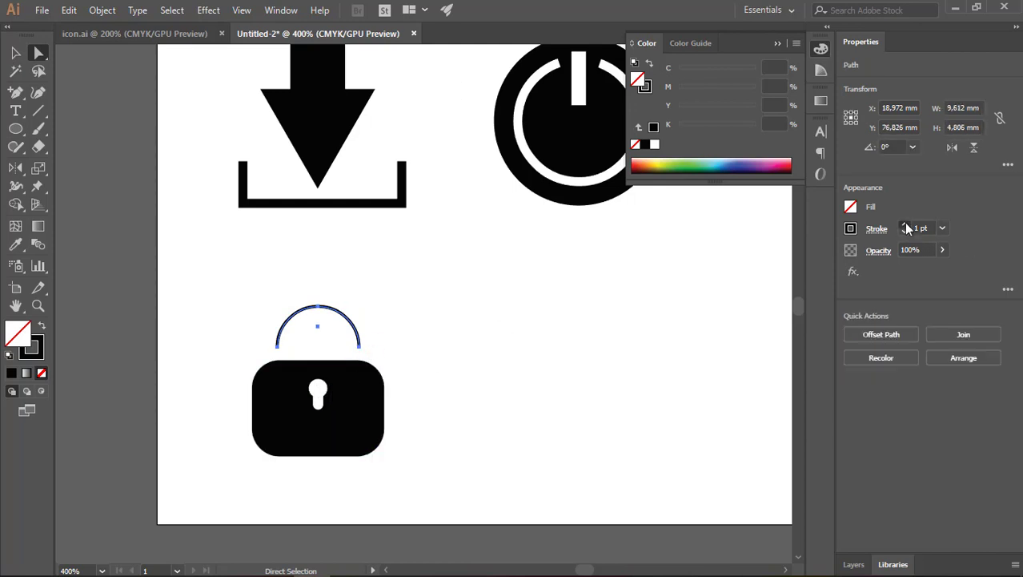
{"action": "key", "text": "v"}
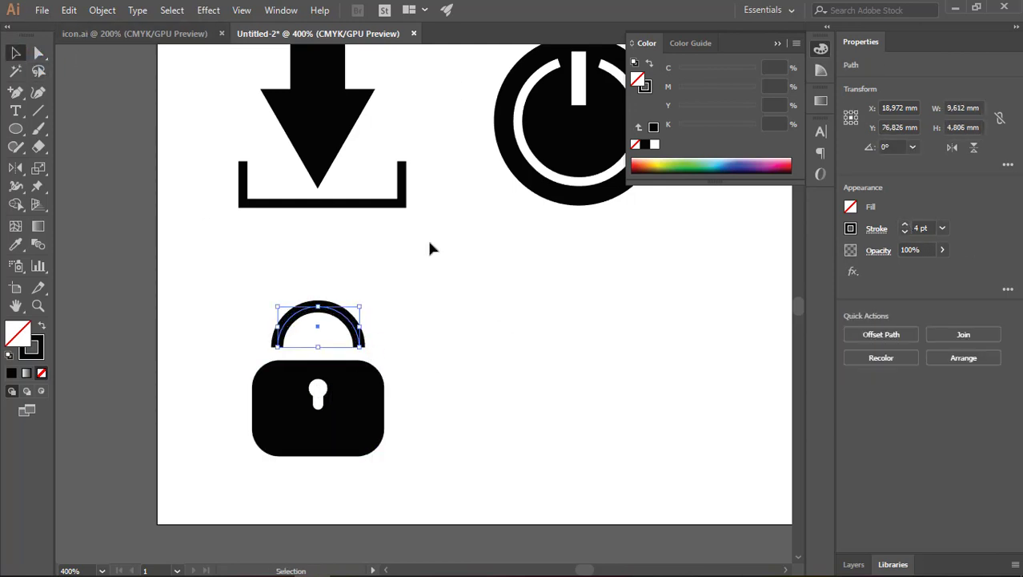
{"action": "left_click_drag", "start_coordinate": [361, 306], "coordinate": [357, 308]}
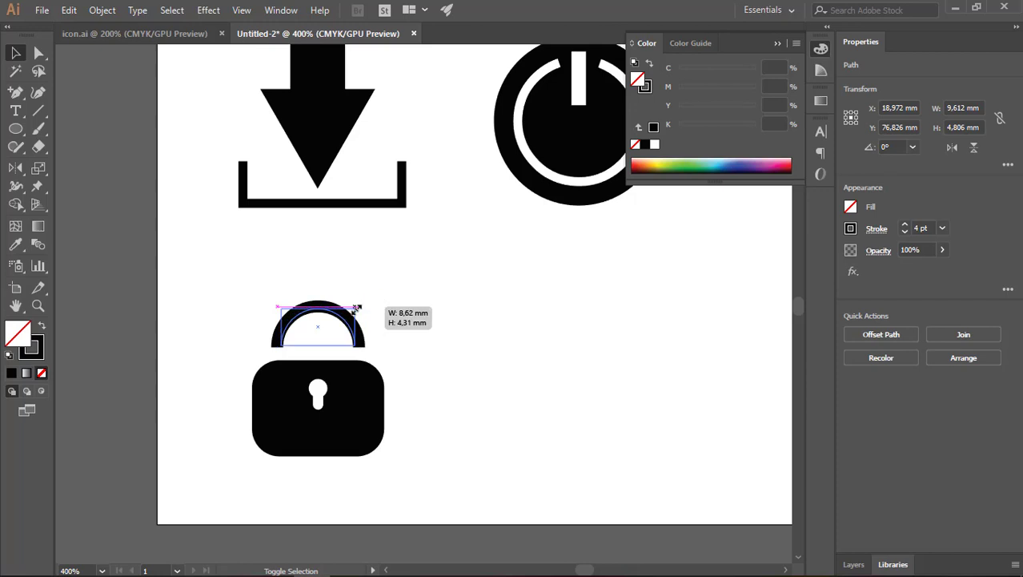
{"action": "scroll", "coordinate": [412, 331], "scroll_direction": "up", "scroll_amount": 1}
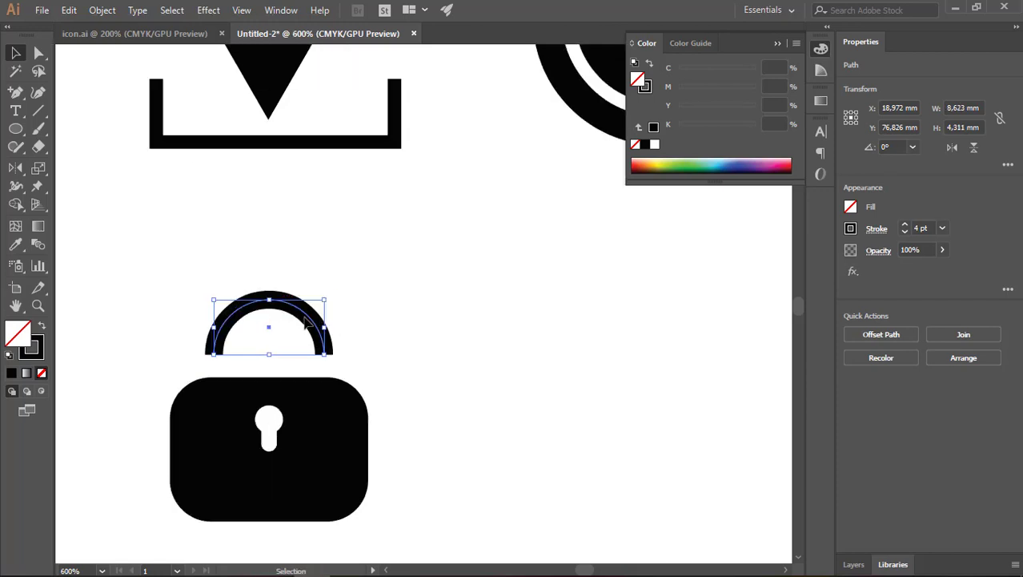
{"action": "left_click", "coordinate": [281, 333]}
{"action": "left_click_drag", "start_coordinate": [269, 330], "coordinate": [270, 312]}
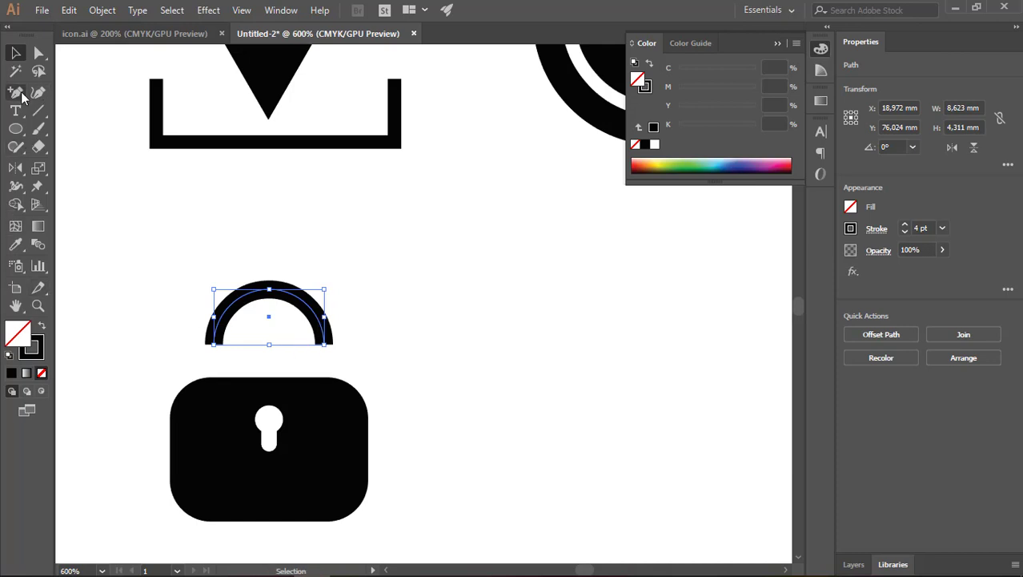
Extend straight left and right shackle legs from the arc down to the lock body with the Pen
{"action": "left_click_drag", "start_coordinate": [21, 94], "coordinate": [77, 92]}
{"action": "left_click", "coordinate": [324, 344]}
{"action": "left_click", "coordinate": [324, 390]}
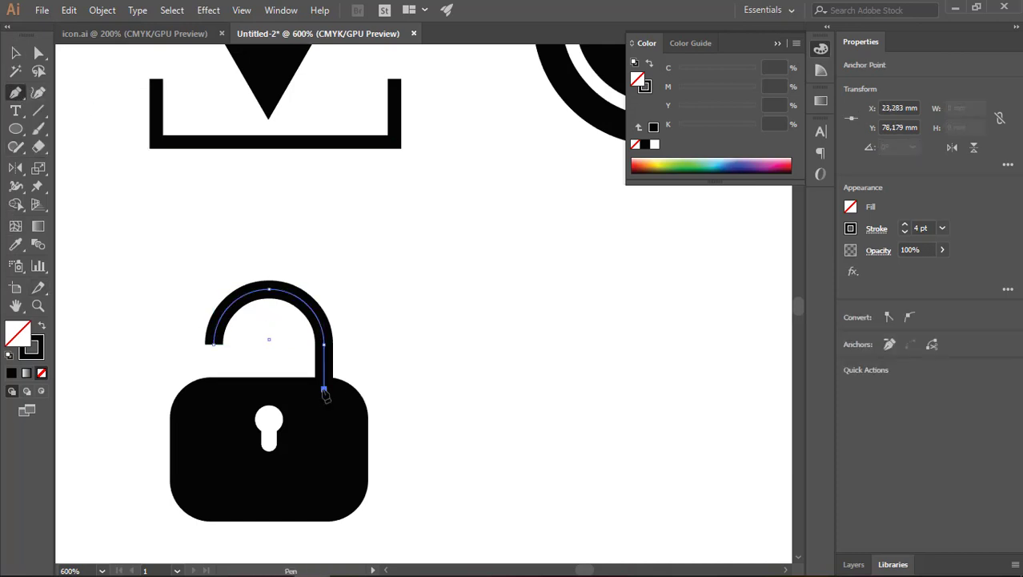
{"action": "left_click", "coordinate": [91, 348], "text": "ctrl"}
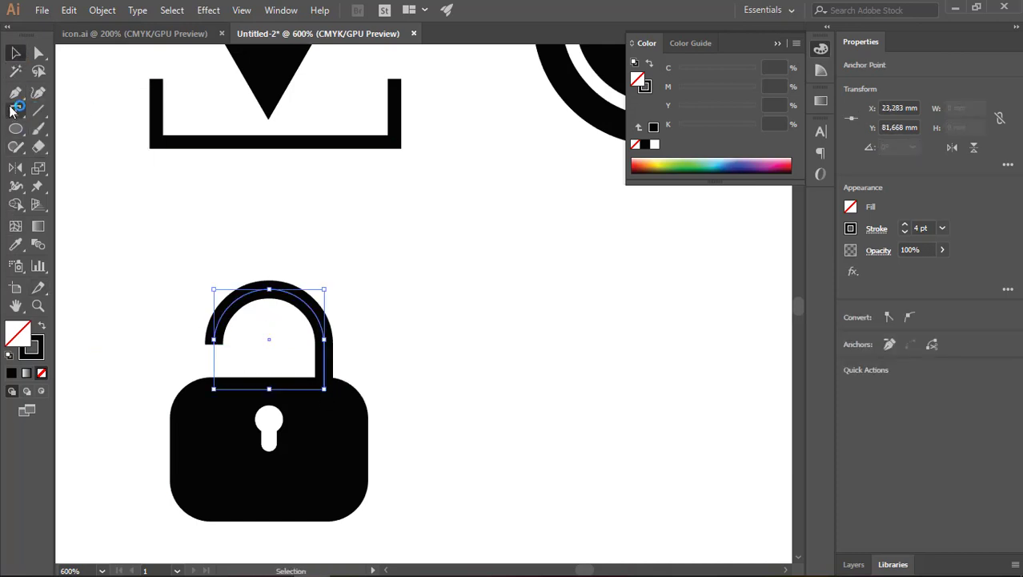
{"action": "left_click", "coordinate": [213, 344]}
{"action": "left_click", "coordinate": [214, 394]}
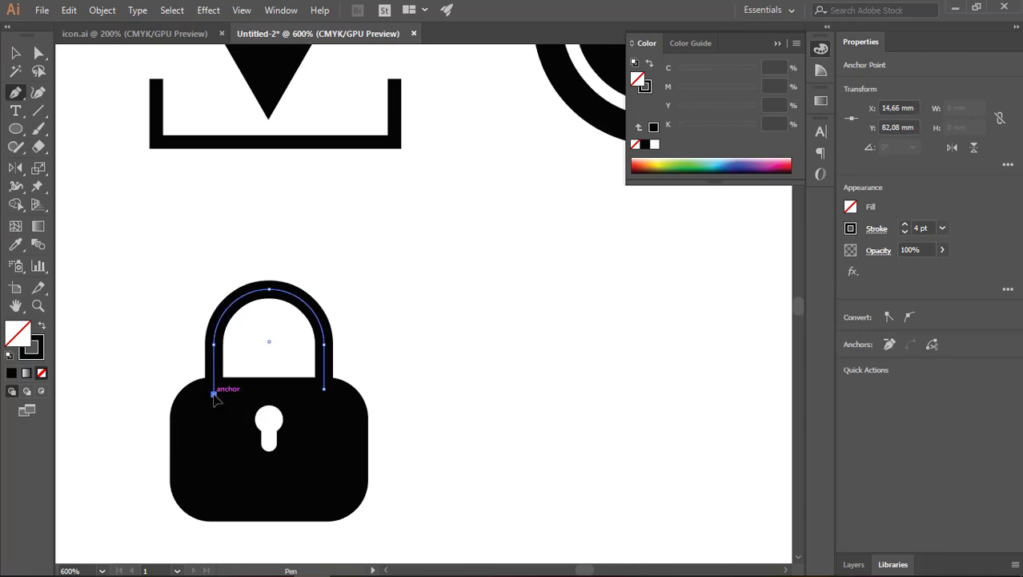
{"action": "key", "text": "v"}
{"action": "key", "text": "ctrl+minus"}
{"action": "key", "text": "ctrl+minus"}
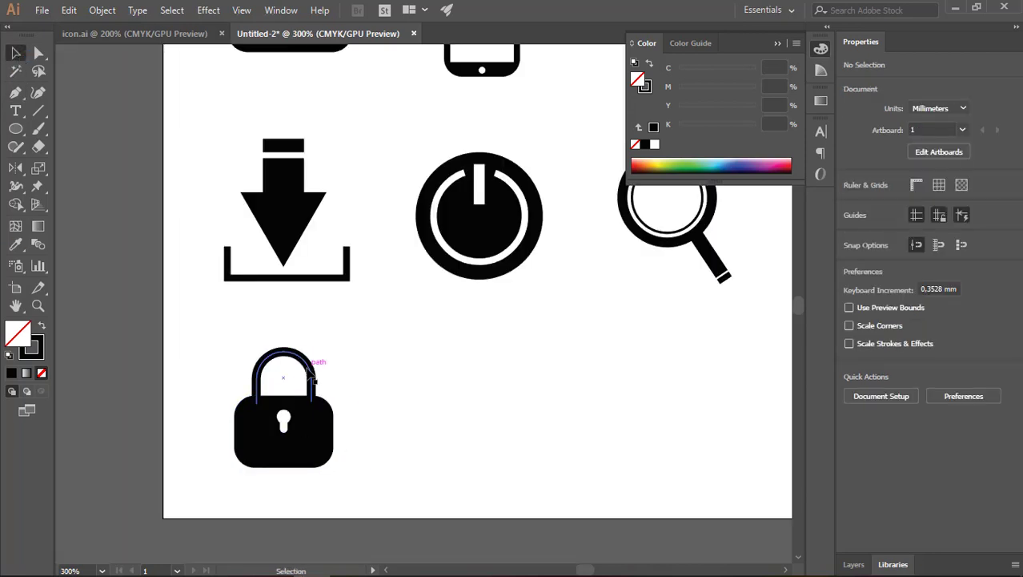
Check the finished shackle path and zoom out to view the whole artboard
{"action": "double_click", "coordinate": [308, 381]}
{"action": "left_click", "coordinate": [64, 56]}
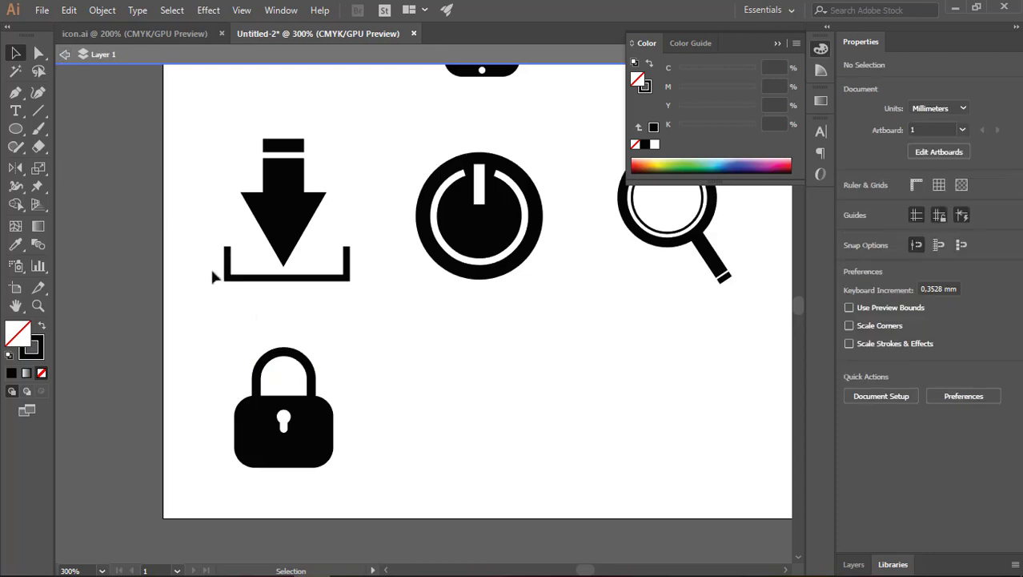
{"action": "left_click", "coordinate": [303, 363]}
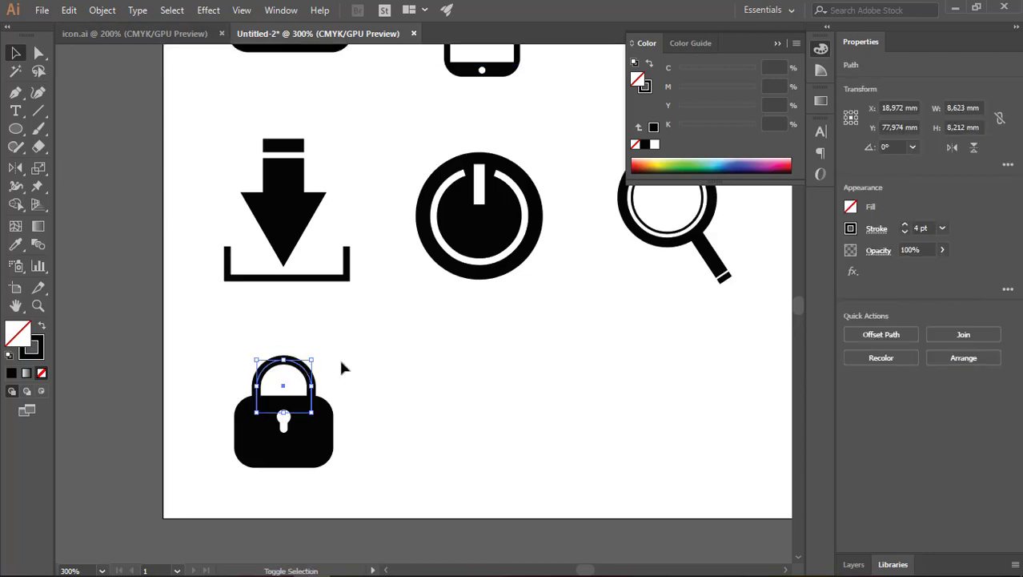
{"action": "left_click", "coordinate": [339, 356]}
{"action": "key", "text": "ctrl+minus"}
{"action": "key", "text": "ctrl+minus"}
{"action": "scroll", "coordinate": [348, 388], "scroll_direction": "up", "scroll_amount": 1}
{"action": "scroll", "coordinate": [349, 387], "scroll_direction": "up", "scroll_amount": 2}
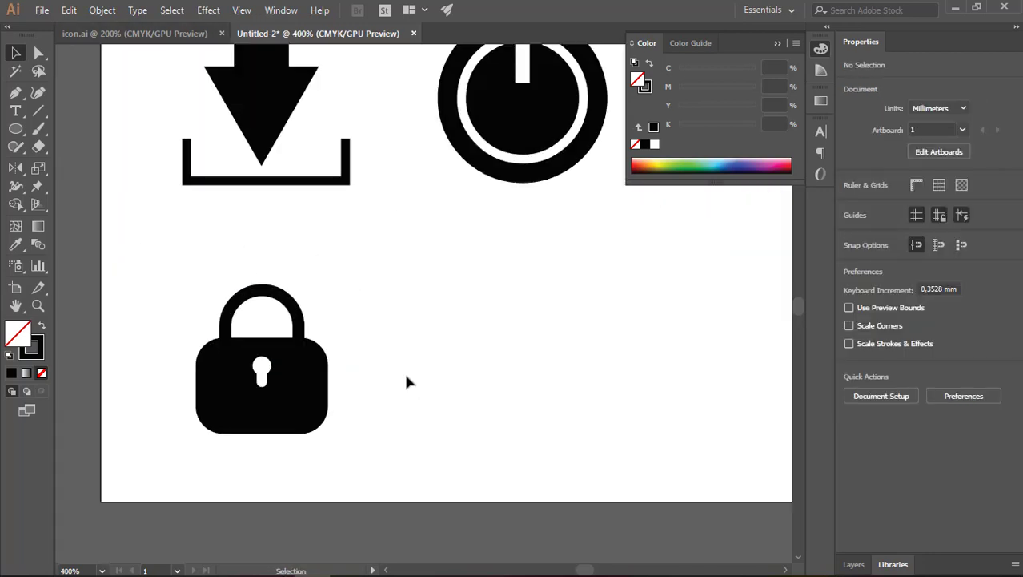
{"action": "scroll", "coordinate": [153, 361], "scroll_direction": "down", "scroll_amount": 3}
Draw black bars for the chart, copy the upright bar, and distribute the three evenly
{"action": "left_click_drag", "start_coordinate": [16, 129], "coordinate": [68, 118]}
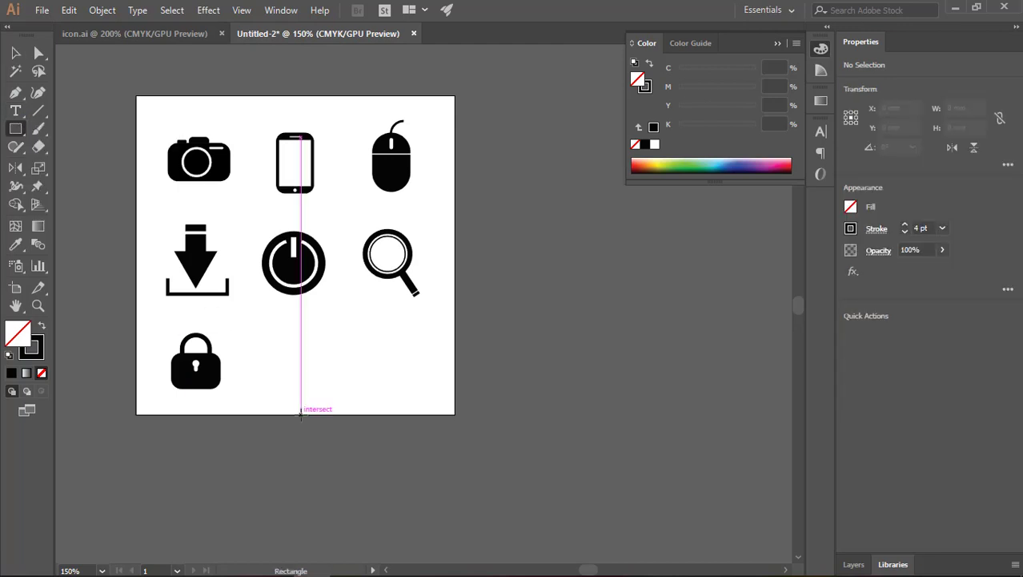
{"action": "mouse_move", "coordinate": [322, 389]}
{"action": "left_mouse_down"}
{"action": "mouse_move", "coordinate": [260, 382]}
{"action": "mouse_move", "coordinate": [281, 332]}
{"action": "left_mouse_up"}
{"action": "left_click", "coordinate": [43, 326]}
{"action": "scroll", "coordinate": [199, 362], "scroll_direction": "up", "scroll_amount": 1}
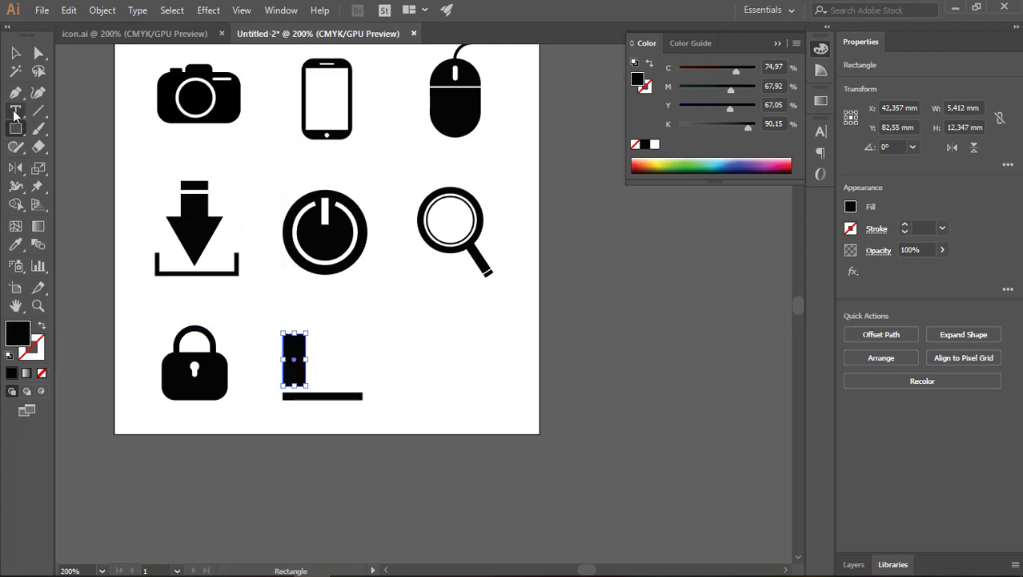
{"action": "left_click_drag", "start_coordinate": [296, 373], "coordinate": [350, 376]}
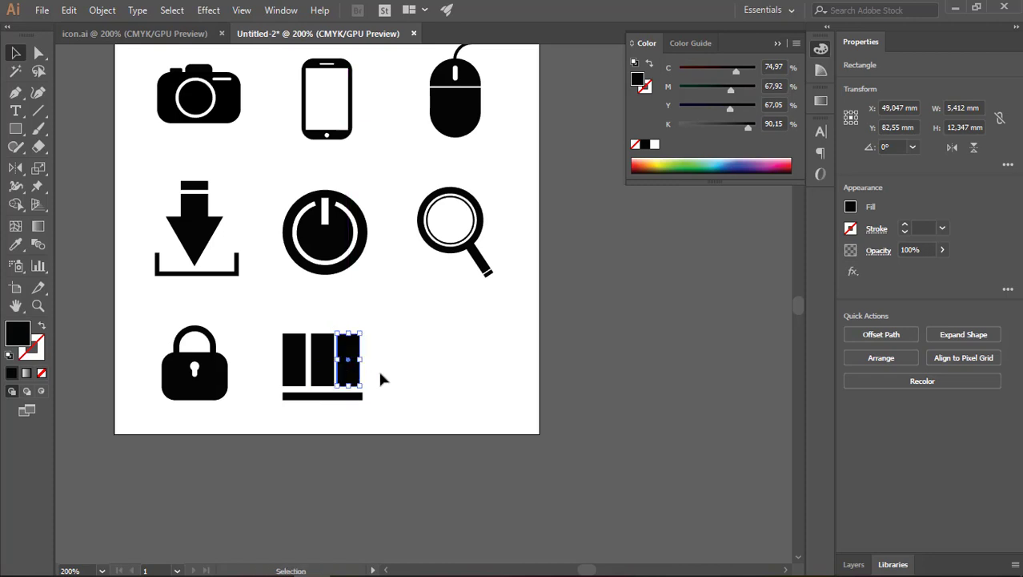
{"action": "left_click_drag", "start_coordinate": [268, 322], "coordinate": [268, 323]}
{"action": "left_click", "coordinate": [1008, 353]}
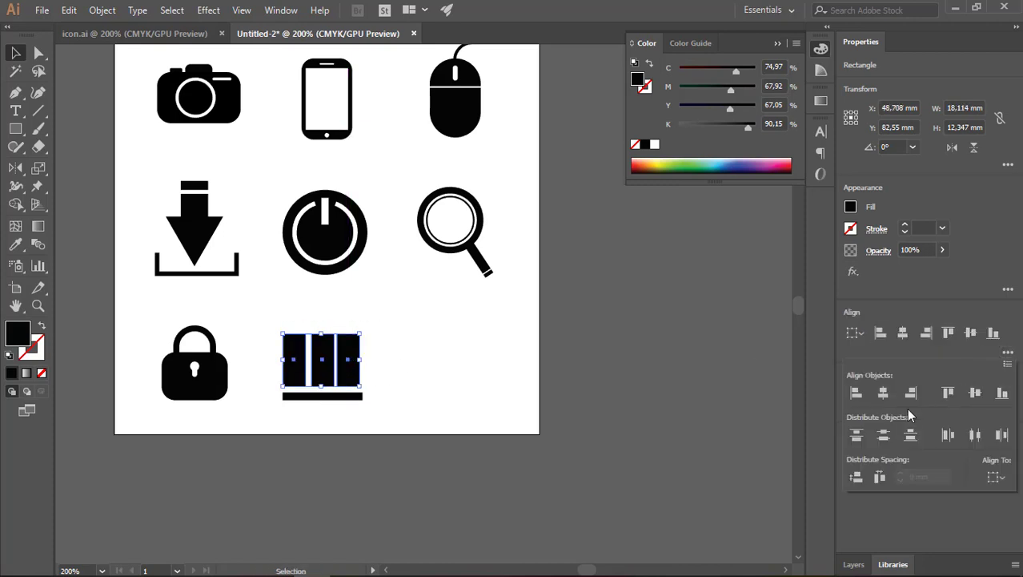
{"action": "left_click", "coordinate": [974, 431]}
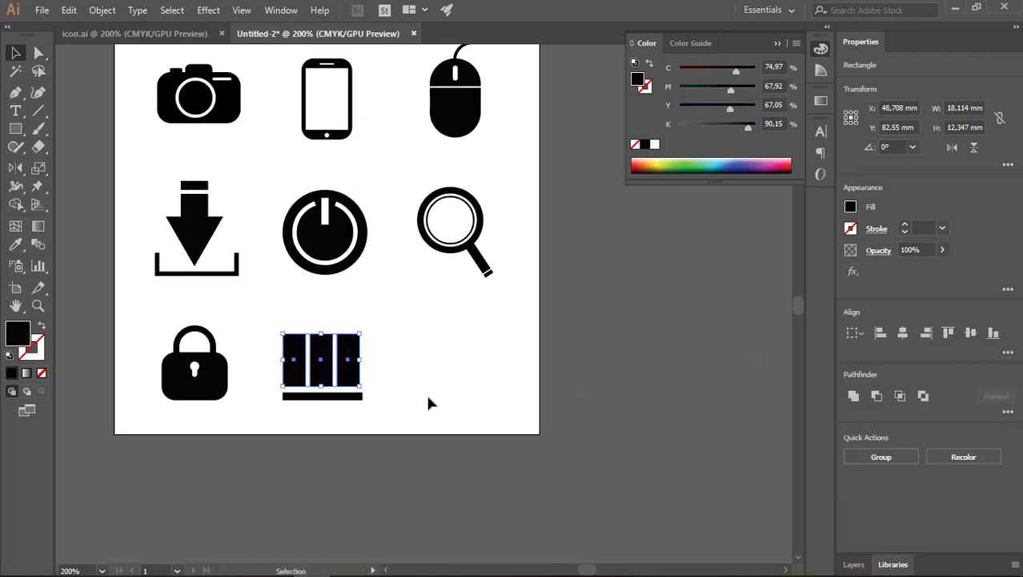
{"action": "left_click", "coordinate": [379, 479]}
Give the three bars different heights and widen the base bar beneath them
{"action": "left_click", "coordinate": [294, 364]}
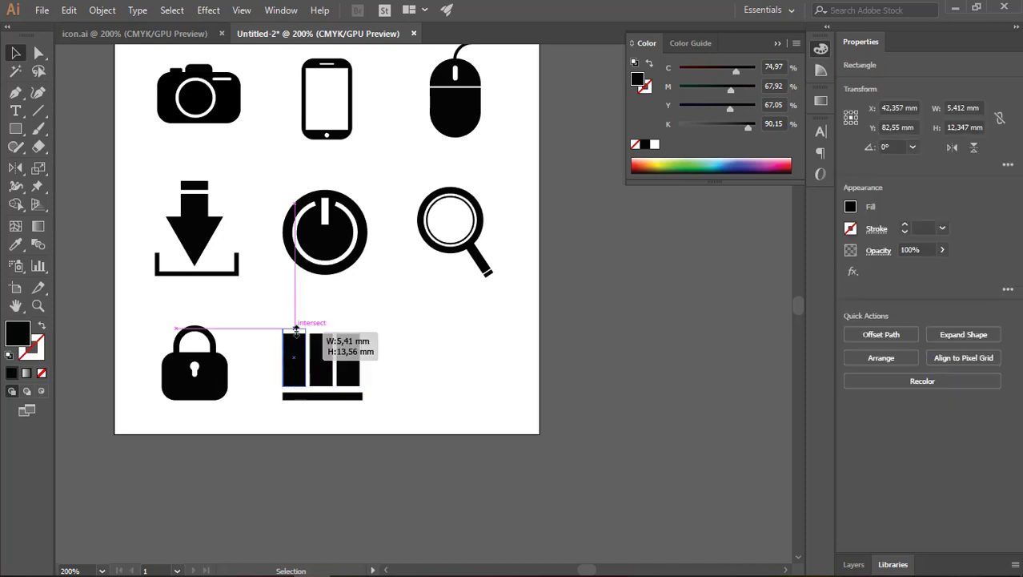
{"action": "mouse_move", "coordinate": [294, 333]}
{"action": "left_mouse_down"}
{"action": "mouse_move", "coordinate": [294, 320]}
{"action": "mouse_move", "coordinate": [322, 339]}
{"action": "mouse_move", "coordinate": [348, 328]}
{"action": "left_mouse_up"}
{"action": "left_click", "coordinate": [322, 361]}
{"action": "left_click", "coordinate": [348, 357]}
{"action": "left_click", "coordinate": [407, 349]}
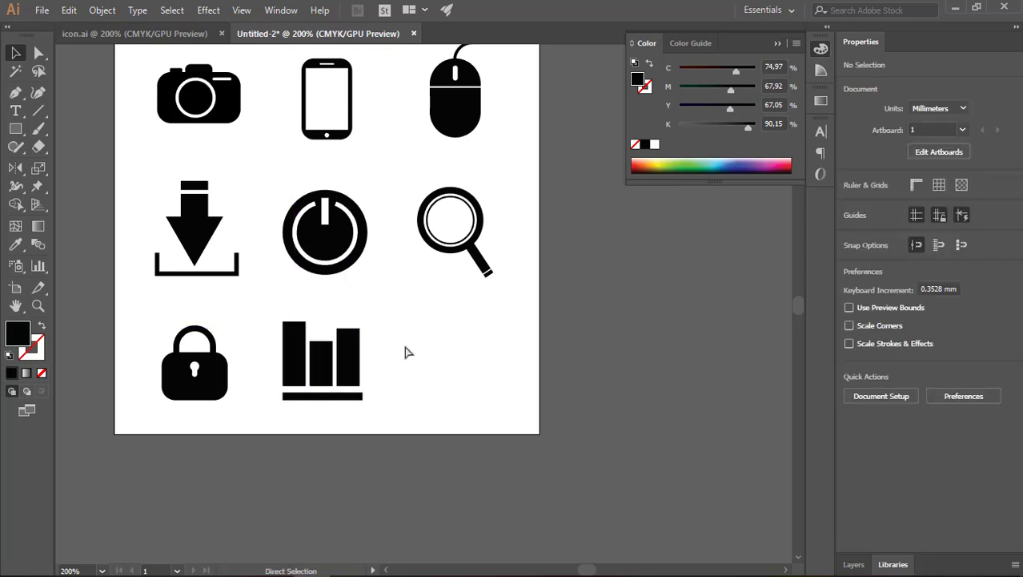
{"action": "scroll", "coordinate": [242, 431], "scroll_direction": "down", "scroll_amount": 1}
{"action": "left_click", "coordinate": [308, 406]}
{"action": "scroll", "coordinate": [308, 406], "scroll_direction": "up", "scroll_amount": 2}
{"action": "scroll", "coordinate": [296, 369], "scroll_direction": "up", "scroll_amount": 2}
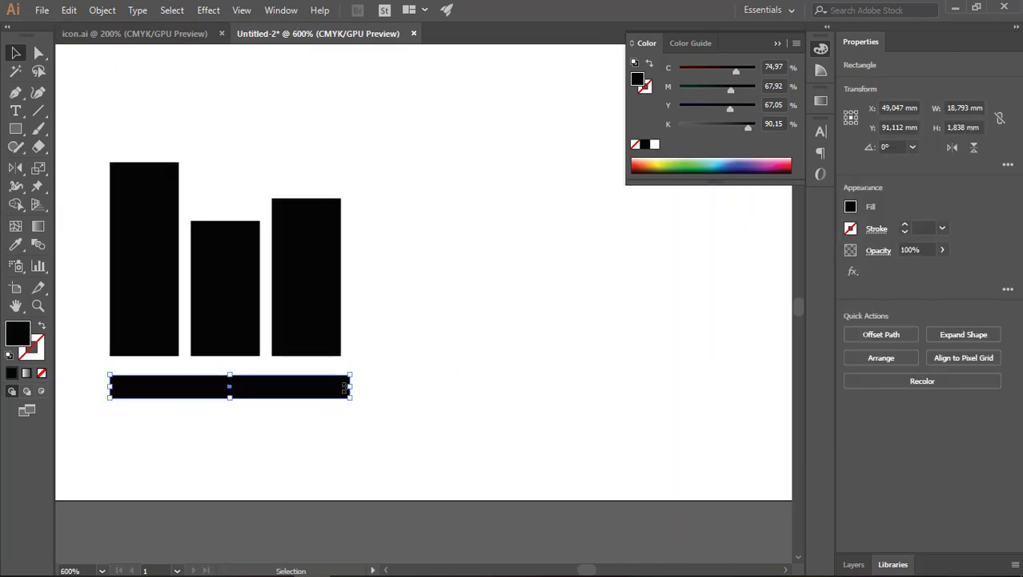
{"action": "left_click_drag", "start_coordinate": [350, 387], "coordinate": [360, 387]}
{"action": "left_click", "coordinate": [423, 385]}
{"action": "scroll", "coordinate": [423, 385], "scroll_direction": "down", "scroll_amount": 4}
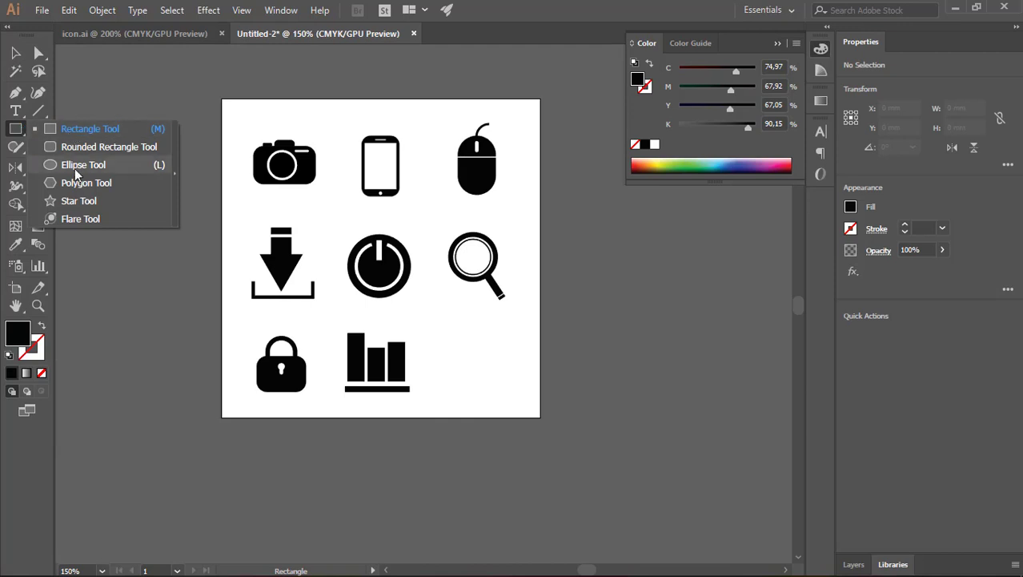
Draw one more circle for the cloud in the empty last grid cell
{"action": "left_click_drag", "start_coordinate": [15, 131], "coordinate": [64, 165]}
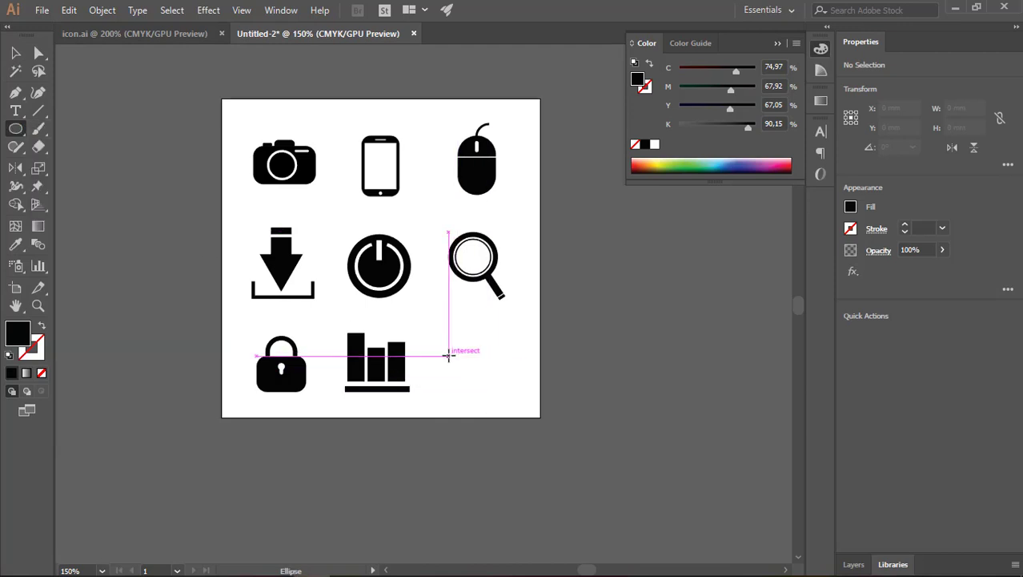
{"action": "mouse_move", "coordinate": [448, 354]}
{"action": "left_mouse_down"}
{"action": "mouse_move", "coordinate": [468, 389]}
{"action": "mouse_move", "coordinate": [486, 391]}
{"action": "mouse_move", "coordinate": [467, 378]}
{"action": "mouse_move", "coordinate": [474, 363]}
{"action": "mouse_move", "coordinate": [483, 382]}
{"action": "mouse_move", "coordinate": [505, 385]}
{"action": "left_mouse_up"}
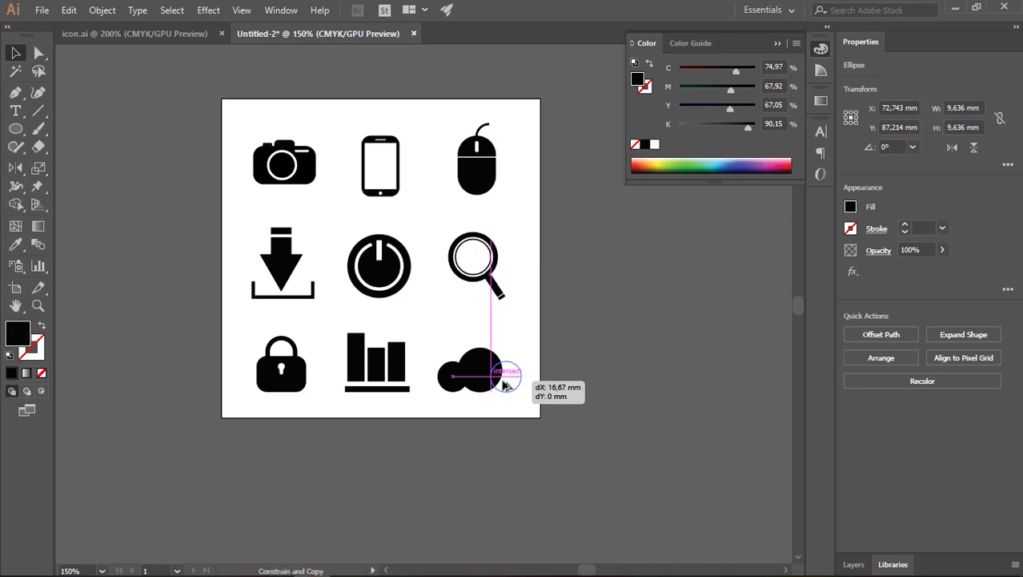
{"action": "scroll", "coordinate": [526, 394], "scroll_direction": "up", "scroll_amount": 1}
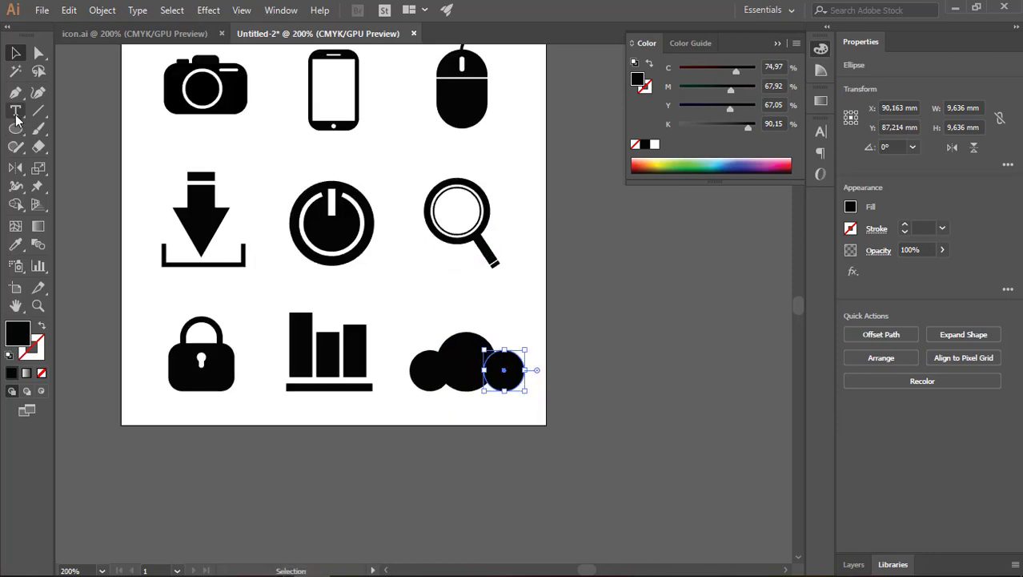
Draw a closed triangle with the Pen tool to fill the gap under the cloud
{"action": "key", "text": "p"}
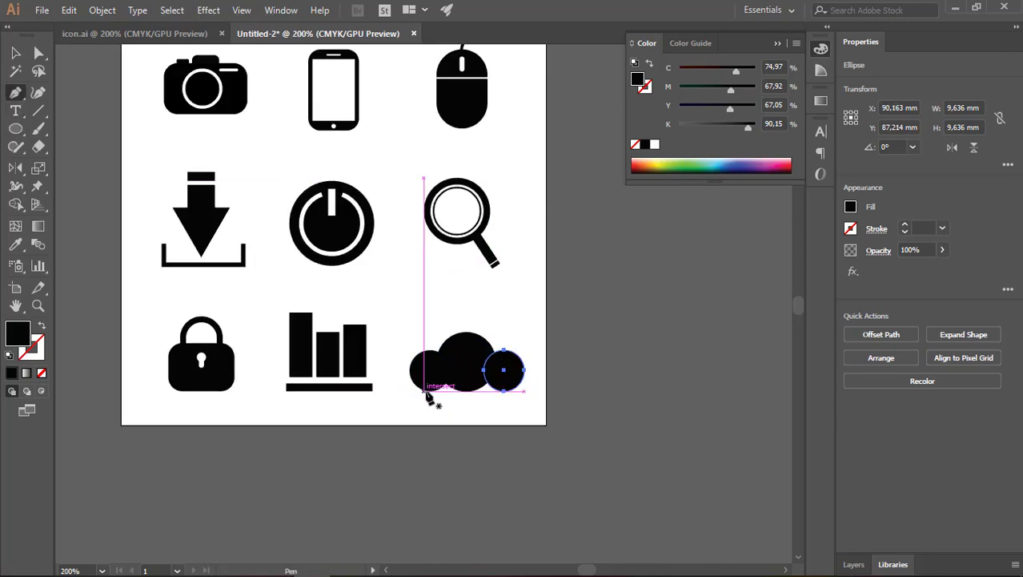
{"action": "left_click", "coordinate": [429, 391]}
{"action": "left_click", "coordinate": [504, 391]}
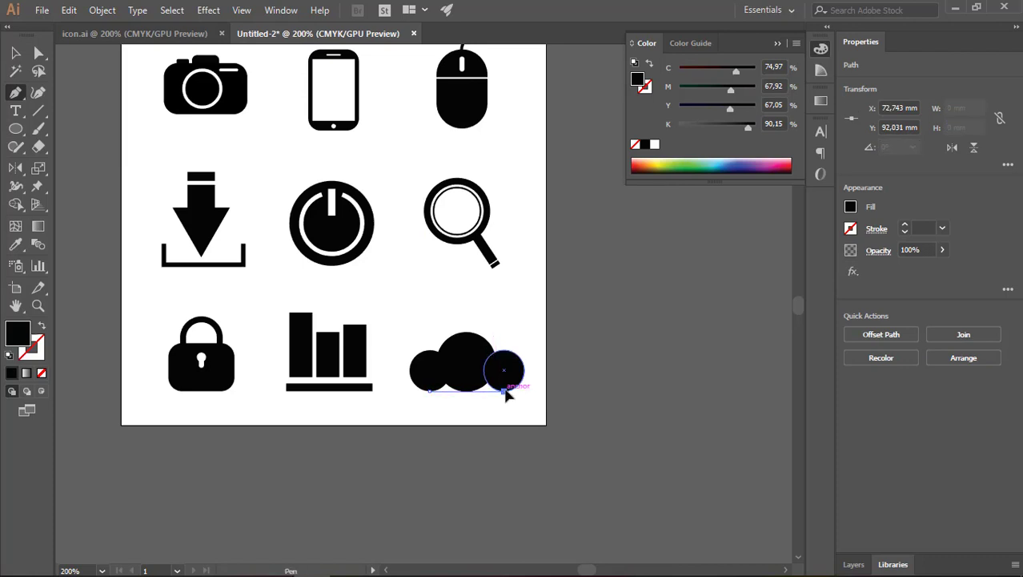
{"action": "left_click", "coordinate": [475, 350]}
{"action": "left_click", "coordinate": [430, 392]}
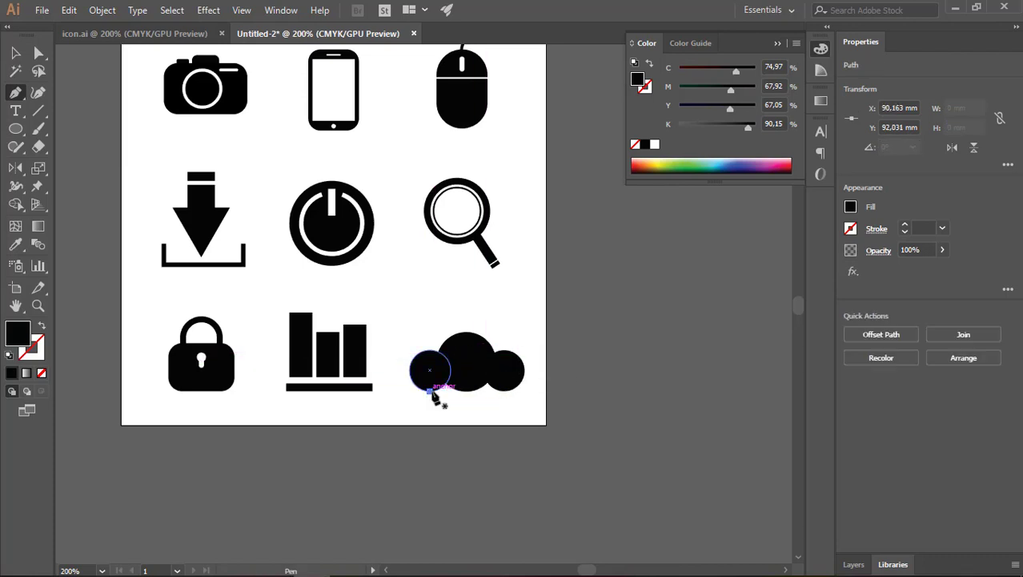
Select all the cloud shapes and Unite them in Pathfinder into one solid cloud
{"action": "left_click", "coordinate": [16, 69]}
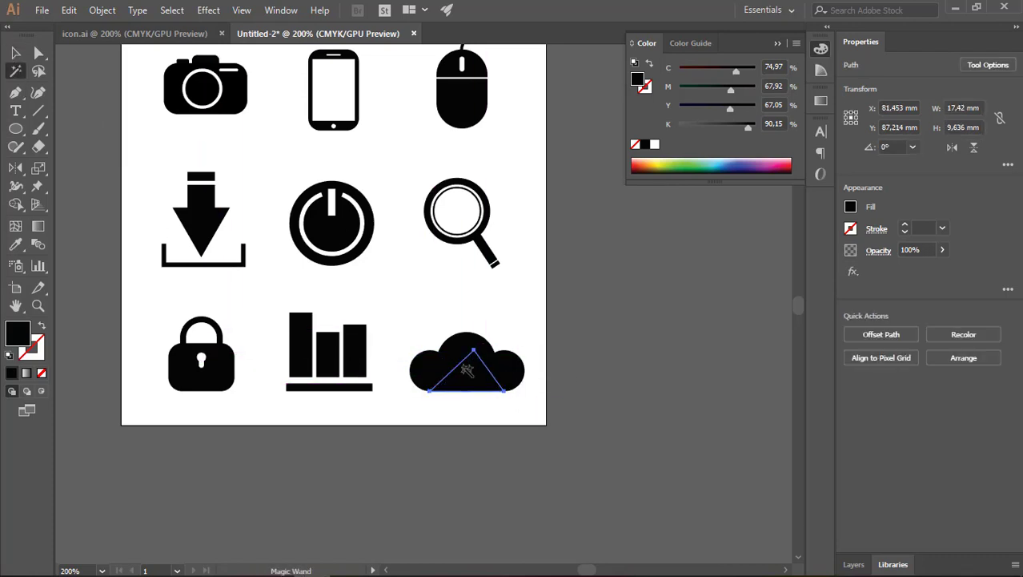
{"action": "left_click", "coordinate": [17, 53]}
{"action": "left_click_drag", "start_coordinate": [535, 403], "coordinate": [396, 378]}
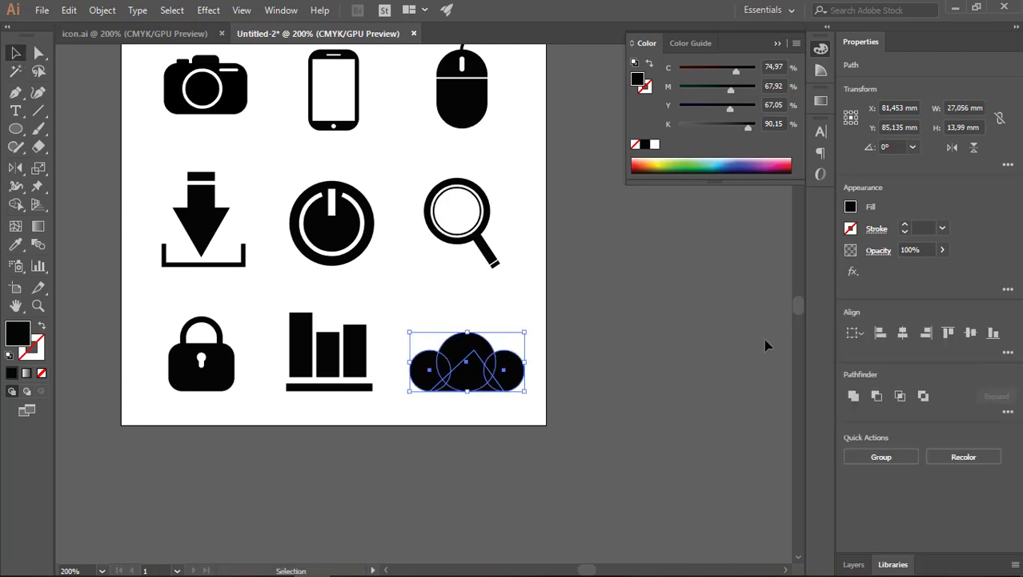
{"action": "left_click", "coordinate": [854, 395]}
{"action": "left_click", "coordinate": [579, 383]}
{"action": "left_click", "coordinate": [498, 375]}
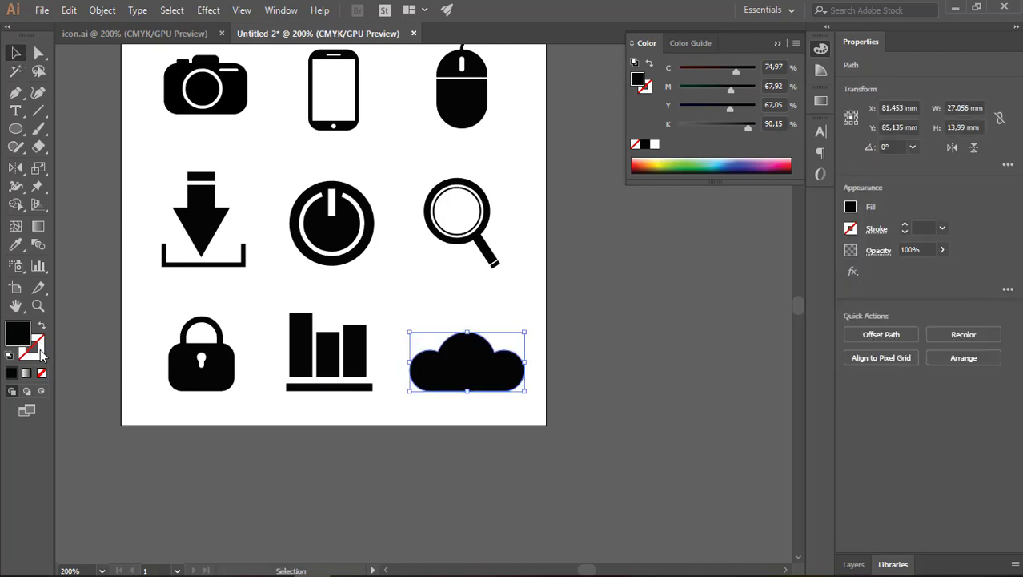
Give the cloud a white outline, then make an enlarged copy and send it behind the original
{"action": "double_click", "coordinate": [36, 349]}
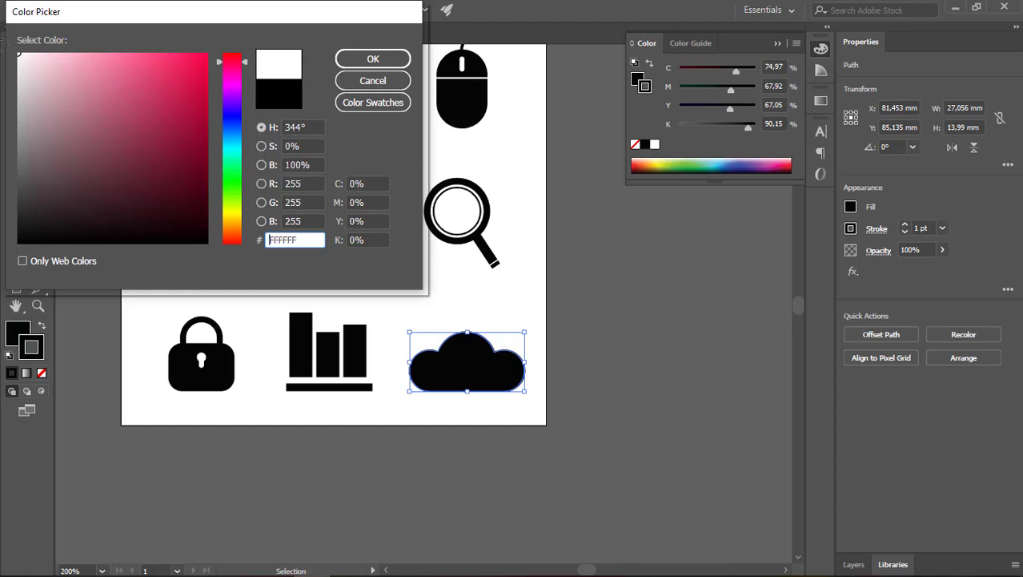
{"action": "left_click", "coordinate": [373, 58]}
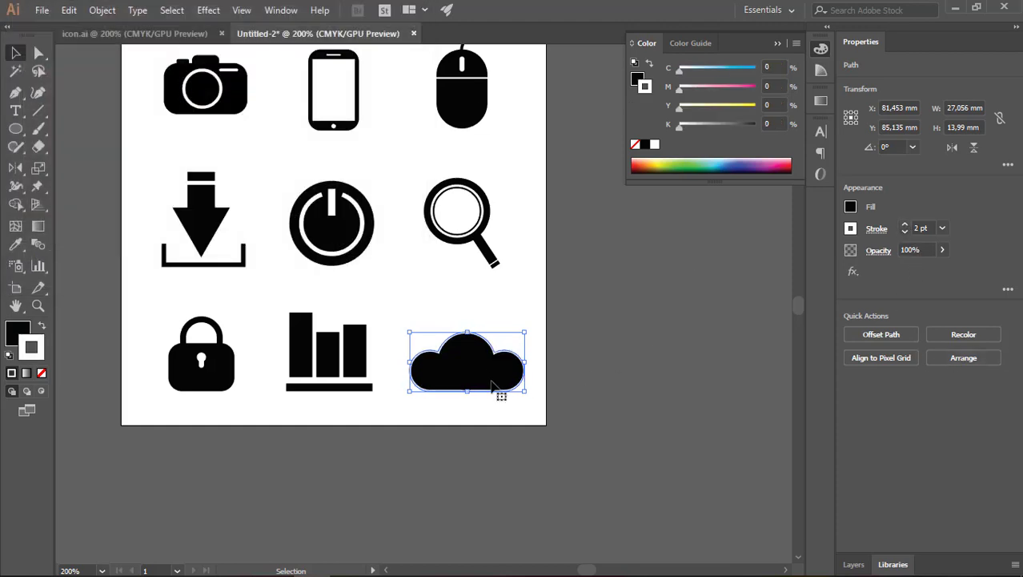
{"action": "left_click_drag", "start_coordinate": [485, 375], "coordinate": [505, 372]}
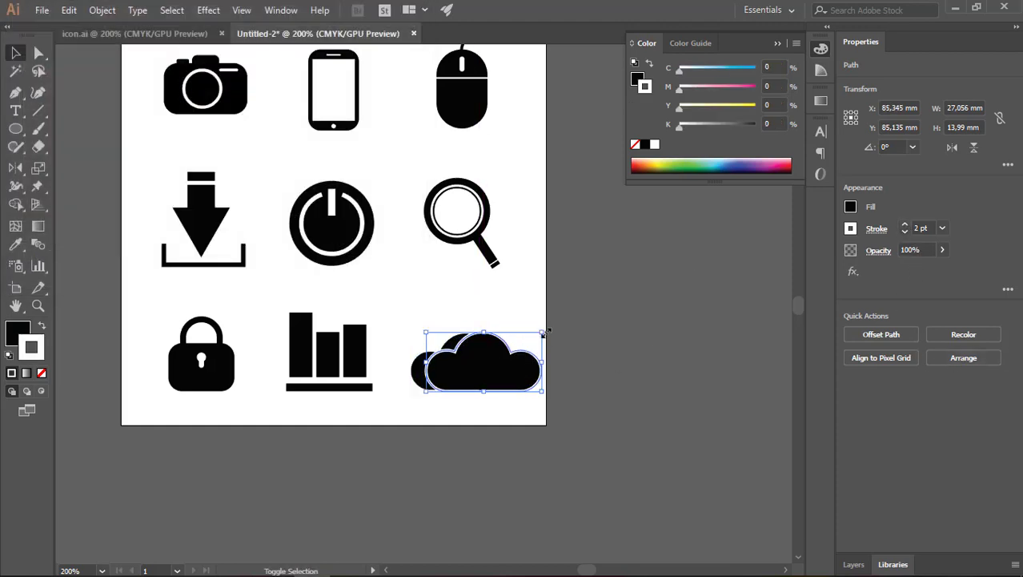
{"action": "left_click_drag", "start_coordinate": [543, 331], "coordinate": [566, 319]}
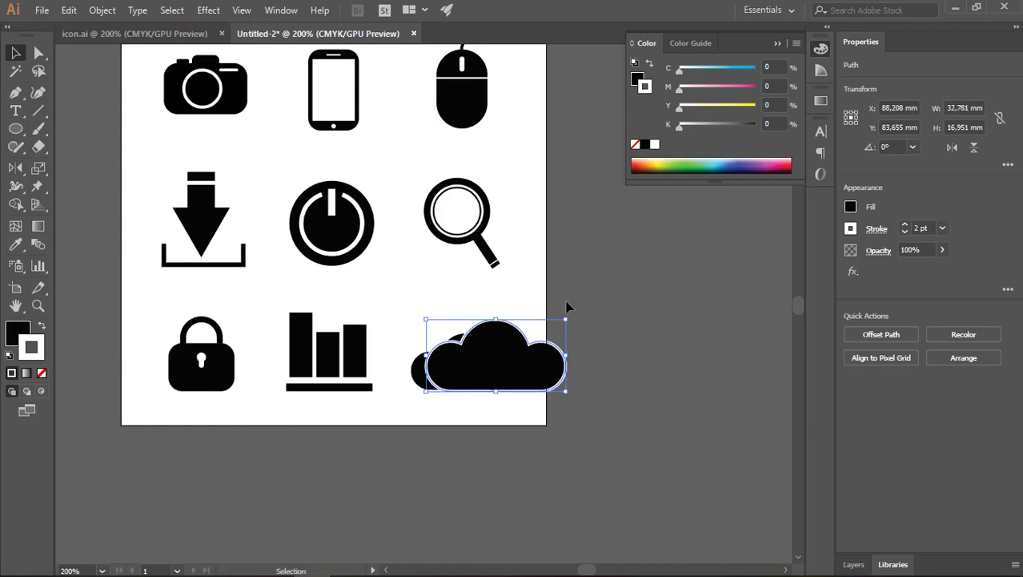
{"action": "key", "text": "ctrl"}
{"action": "key", "text": "ctrl+bracketleft"}
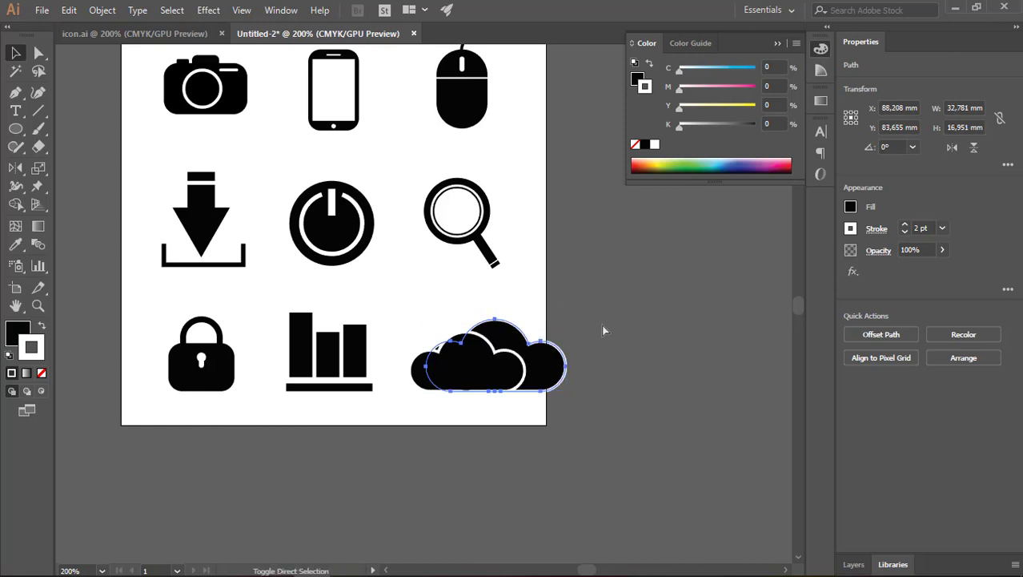
Nudge the front cloud slightly left and adjust its size over the back cloud
{"action": "left_click", "coordinate": [694, 340]}
{"action": "scroll", "coordinate": [606, 343], "scroll_direction": "up", "scroll_amount": 1}
{"action": "left_click", "coordinate": [503, 388]}
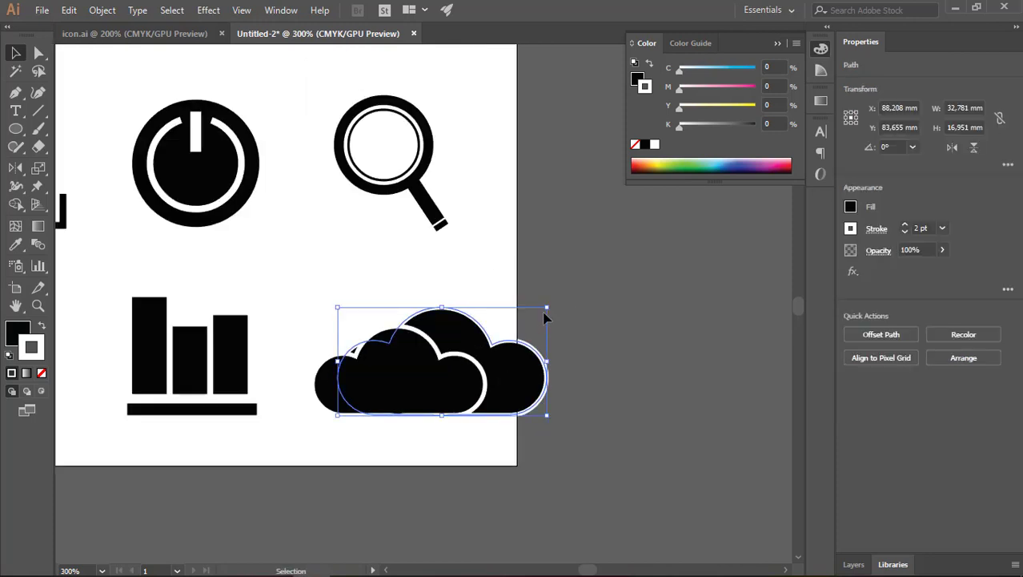
{"action": "left_click_drag", "start_coordinate": [503, 388], "coordinate": [526, 317]}
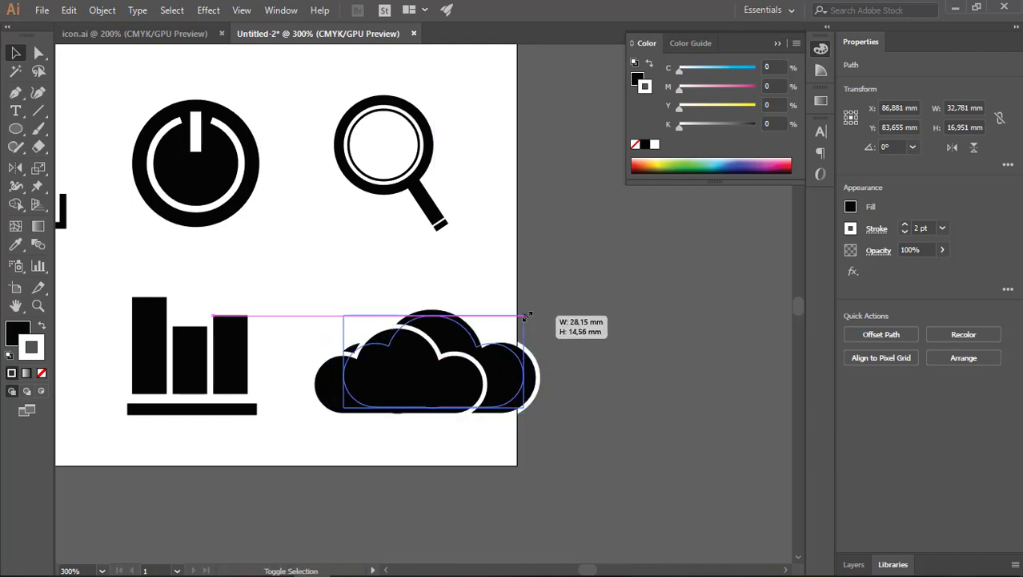
{"action": "left_click_drag", "start_coordinate": [495, 368], "coordinate": [443, 388]}
{"action": "left_click", "coordinate": [610, 379]}
{"action": "scroll", "coordinate": [482, 422], "scroll_direction": "down", "scroll_amount": 2}
{"action": "scroll", "coordinate": [445, 384], "scroll_direction": "up", "scroll_amount": 1}
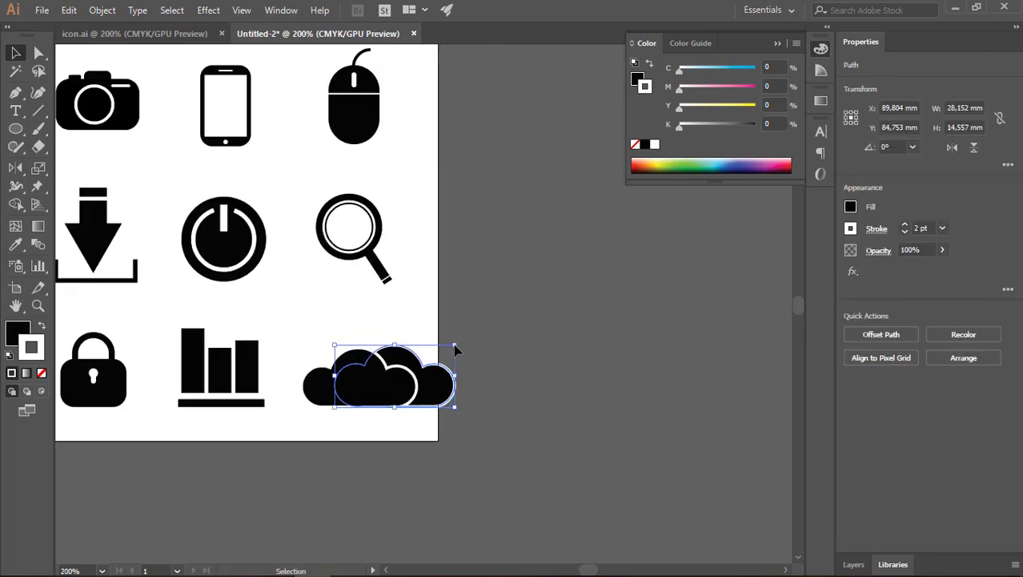
{"action": "left_click_drag", "start_coordinate": [454, 345], "coordinate": [476, 329]}
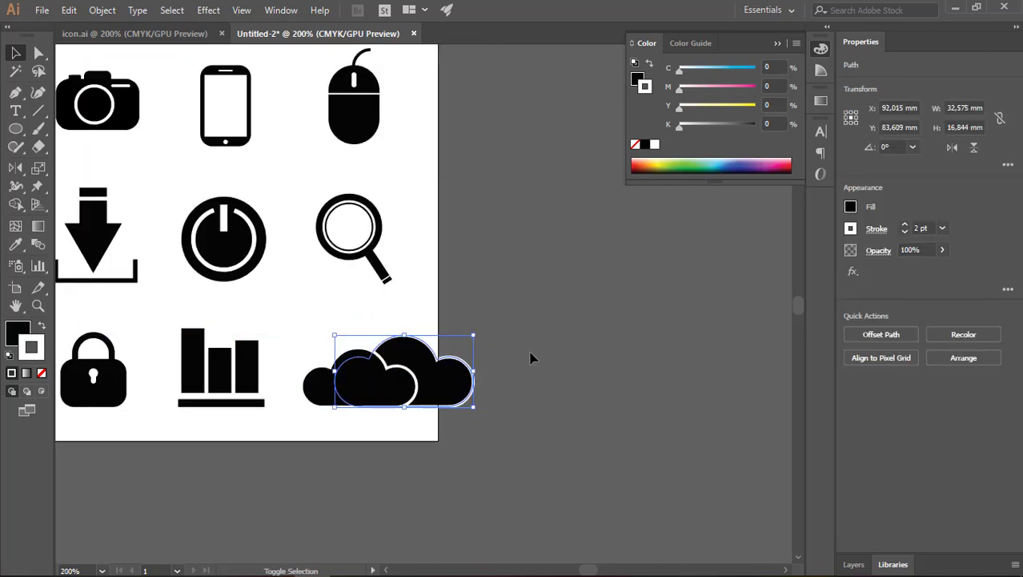
{"action": "left_click", "coordinate": [530, 357]}
Move the overlapping clouds left into the last grid cell
{"action": "left_click_drag", "start_coordinate": [448, 377], "coordinate": [412, 376]}
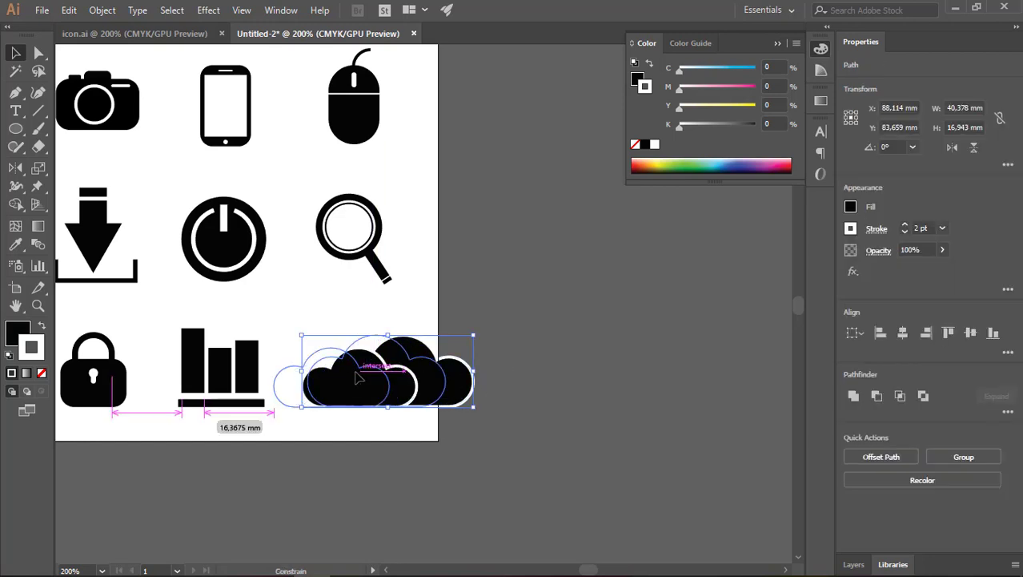
{"action": "left_click", "coordinate": [530, 289]}
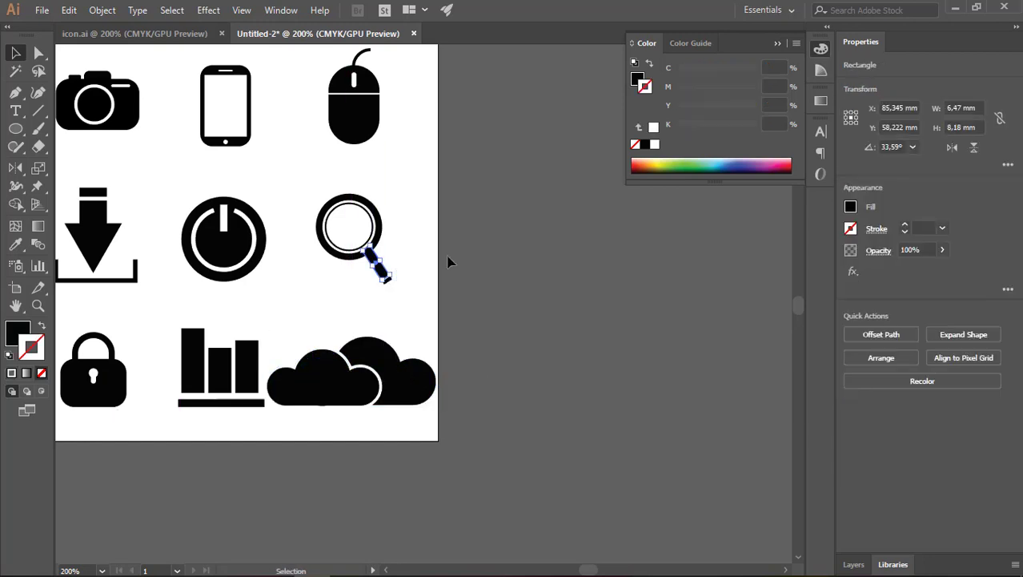
{"action": "scroll", "coordinate": [390, 268], "scroll_direction": "down", "scroll_amount": 2}
{"action": "scroll", "coordinate": [410, 360], "scroll_direction": "up", "scroll_amount": 2}
{"action": "left_click", "coordinate": [399, 308]}
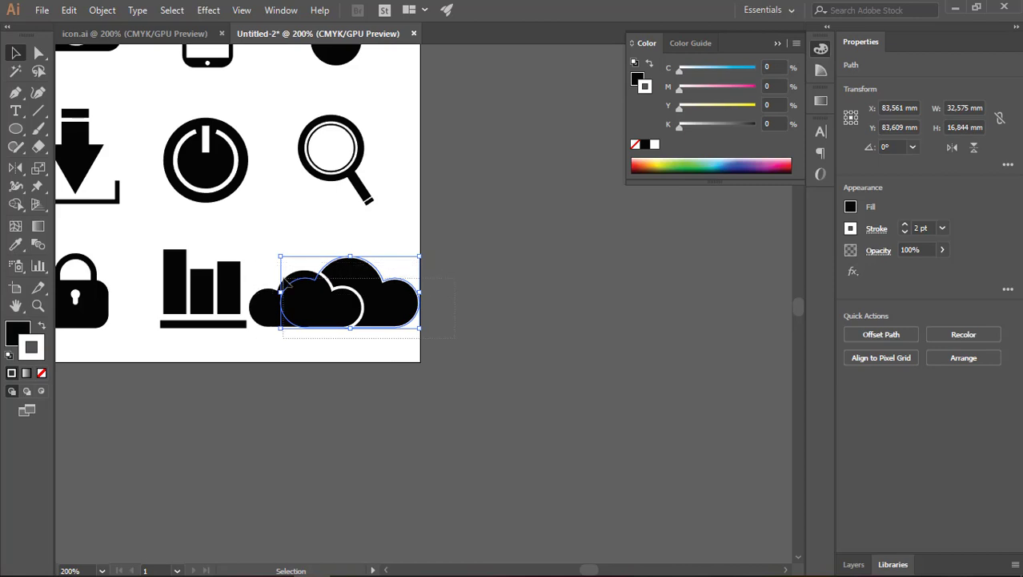
{"action": "left_click", "coordinate": [451, 366]}
{"action": "left_click", "coordinate": [269, 317]}
{"action": "scroll", "coordinate": [463, 381], "scroll_direction": "down", "scroll_amount": 2}
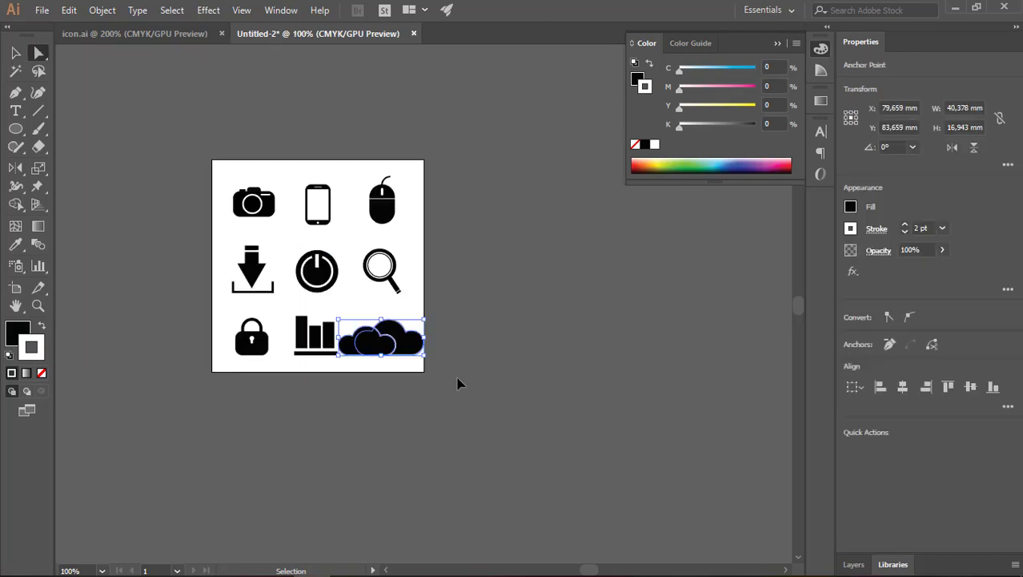
{"action": "scroll", "coordinate": [356, 369], "scroll_direction": "up", "scroll_amount": 3}
Align the clouds with the bottom row and resize them to 34.316 × 14.4 mm
{"action": "left_click_drag", "start_coordinate": [537, 303], "coordinate": [494, 302]}
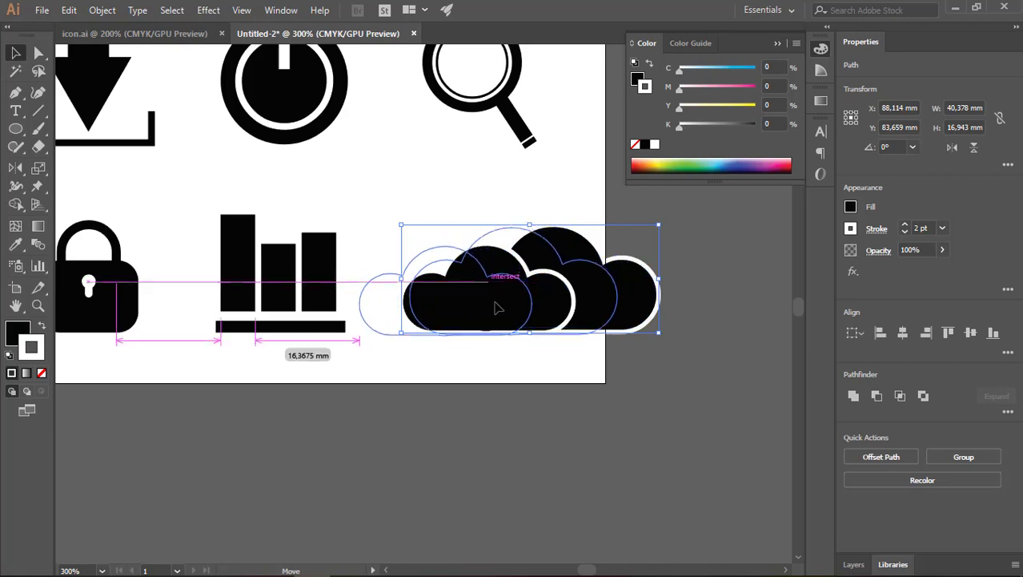
{"action": "left_click_drag", "start_coordinate": [616, 226], "coordinate": [599, 229]}
{"action": "left_click_drag", "start_coordinate": [528, 288], "coordinate": [553, 287]}
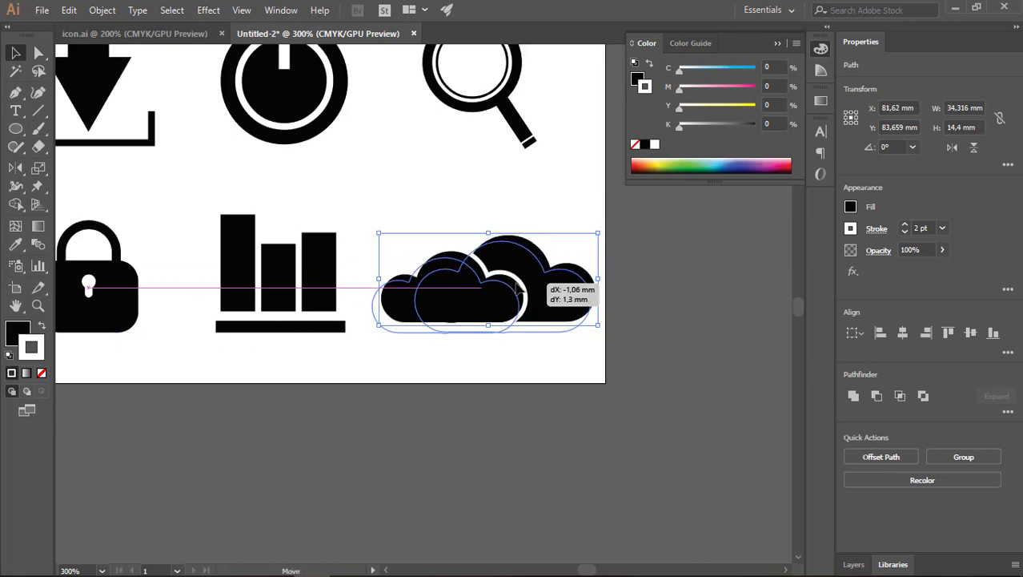
{"action": "left_click", "coordinate": [637, 297]}
{"action": "scroll", "coordinate": [507, 339], "scroll_direction": "down", "scroll_amount": 3}
{"action": "scroll", "coordinate": [723, 355], "scroll_direction": "up", "scroll_amount": 1}
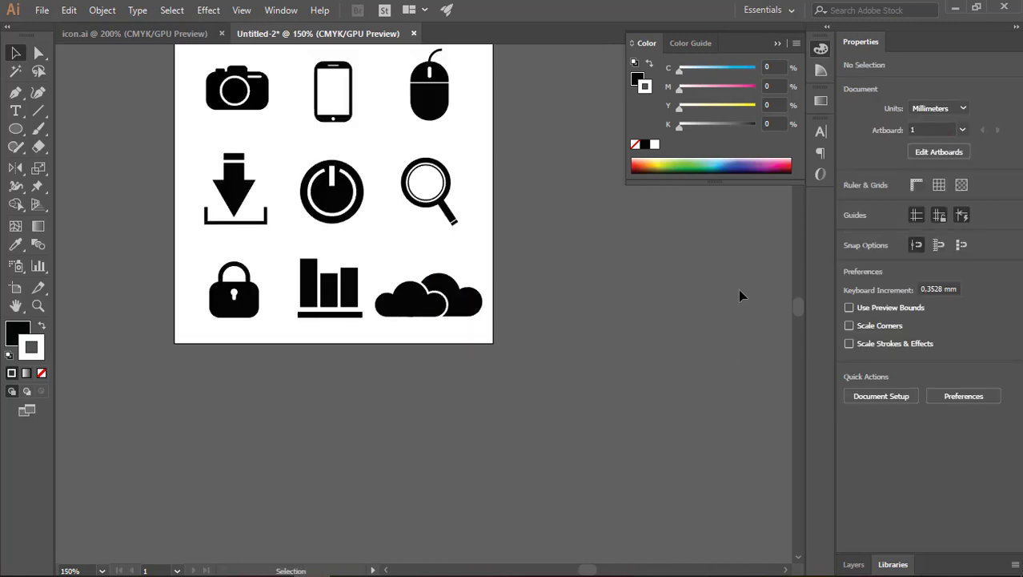
{"action": "scroll", "coordinate": [595, 280], "scroll_direction": "down", "scroll_amount": 1}
{"action": "scroll", "coordinate": [596, 278], "scroll_direction": "up", "scroll_amount": 2}
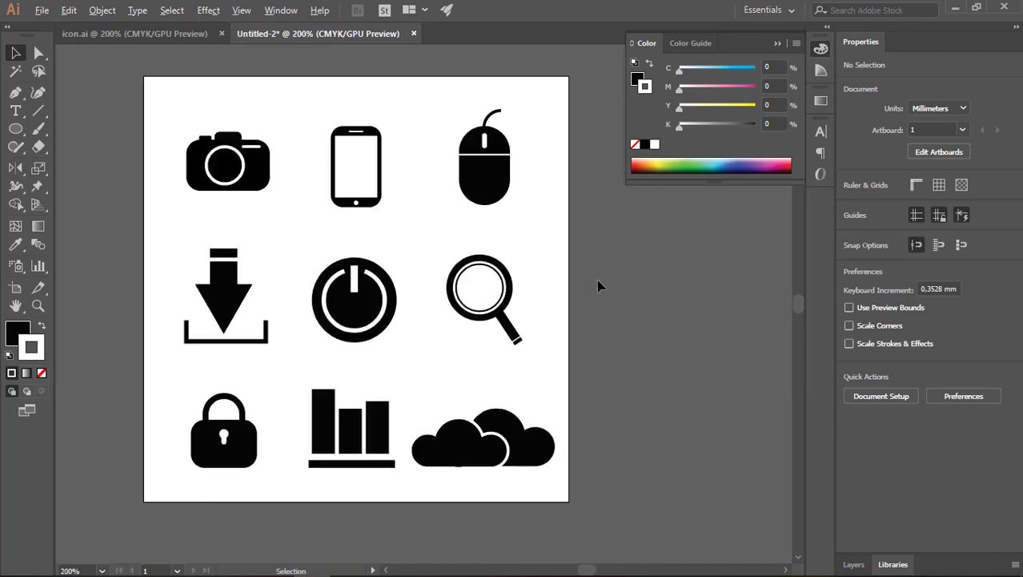